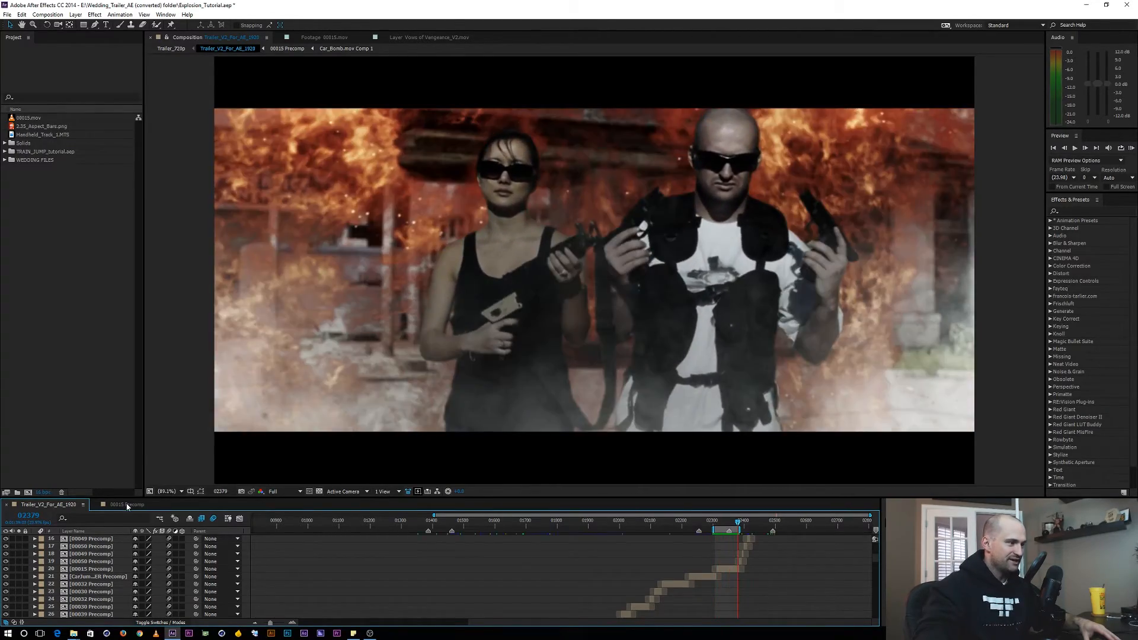
Step: Open the 00015 Precomp and go to frame 217675 in the explosion
{"action": "left_click", "coordinate": [126, 504]}
{"action": "left_click", "coordinate": [432, 520]}
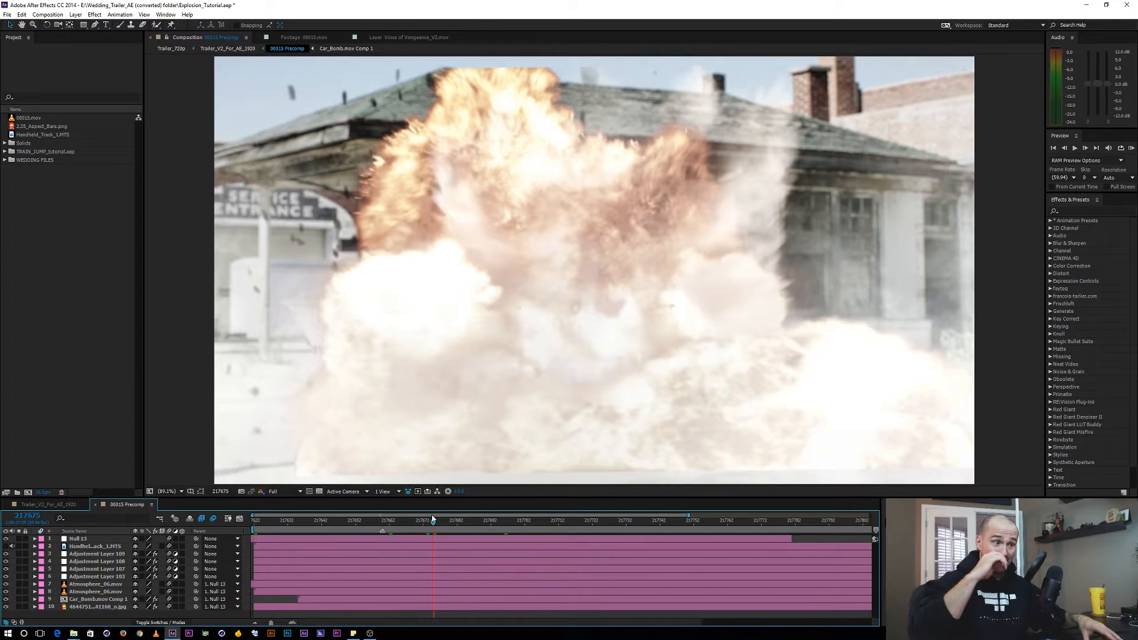
Step: Open the 00015.mov source footage and examine the green-screen shot up to where the actors raise their weapons
{"action": "left_click", "coordinate": [89, 249]}
{"action": "double_click", "coordinate": [32, 119]}
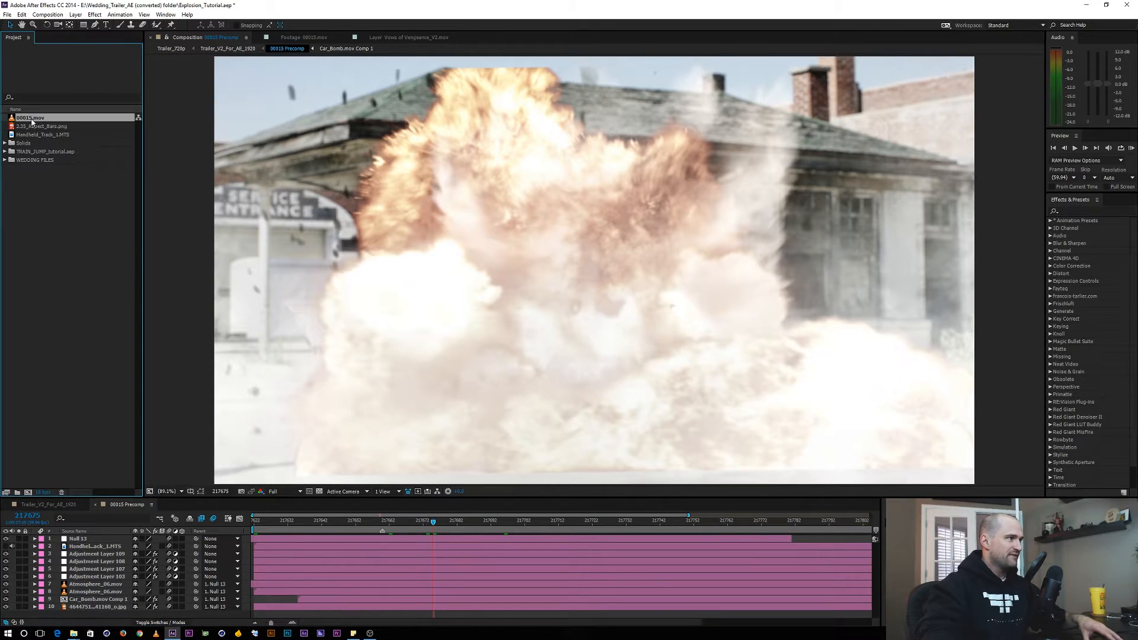
{"action": "scroll", "coordinate": [528, 380], "scroll_direction": "up", "scroll_amount": 2}
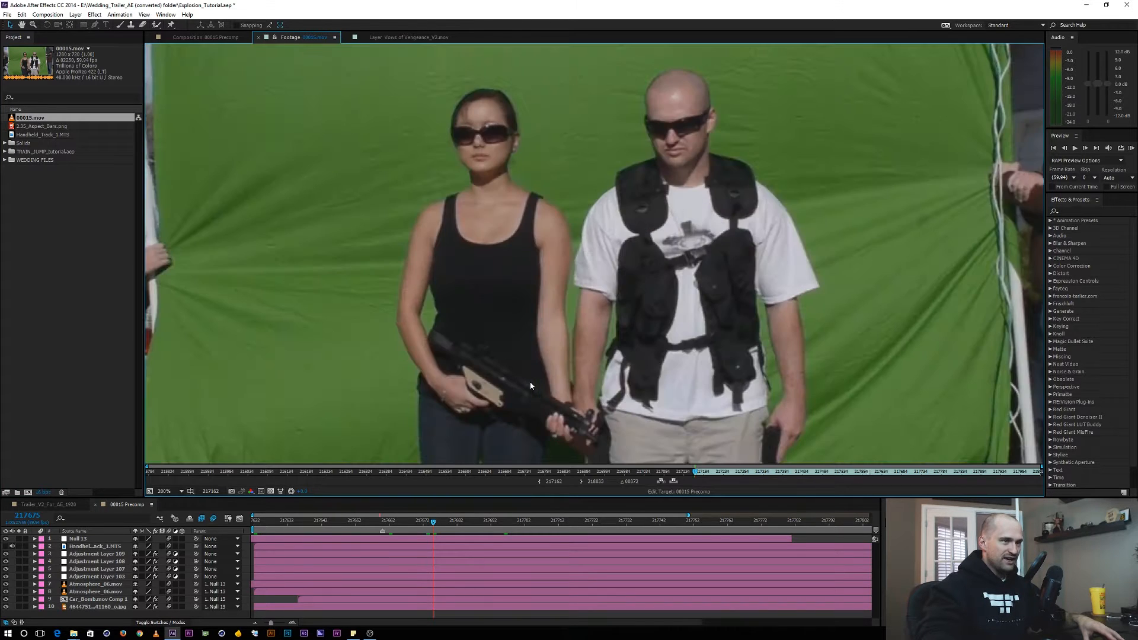
{"action": "scroll", "coordinate": [529, 383], "scroll_direction": "down", "scroll_amount": 1}
{"action": "key", "text": "grave"}
{"action": "scroll", "coordinate": [529, 378], "scroll_direction": "up", "scroll_amount": 1}
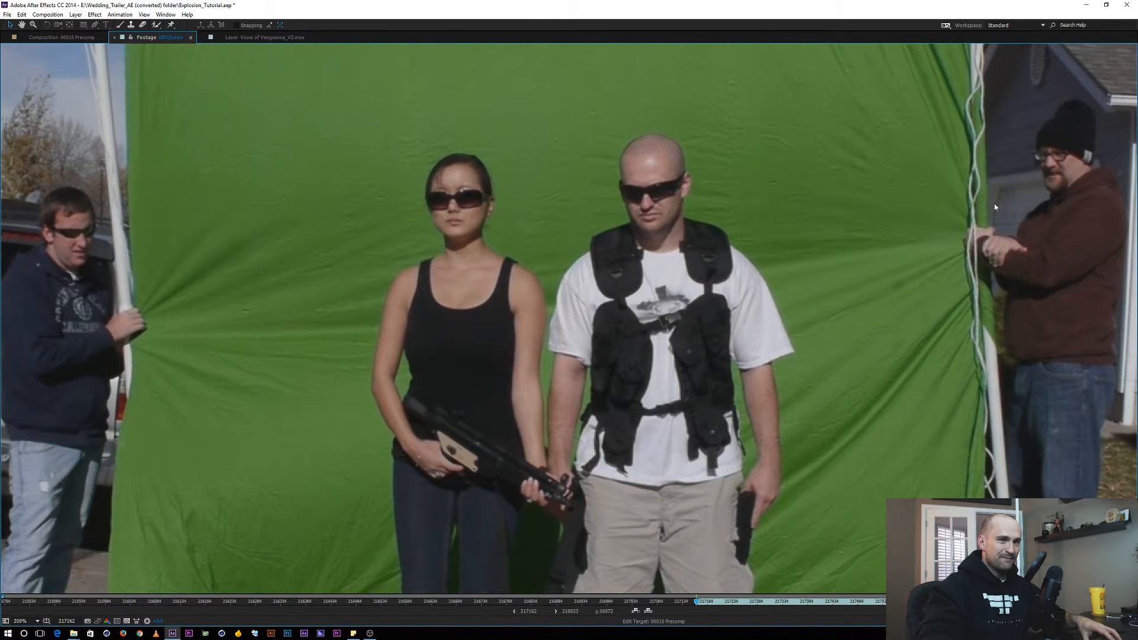
{"action": "key", "text": "grave"}
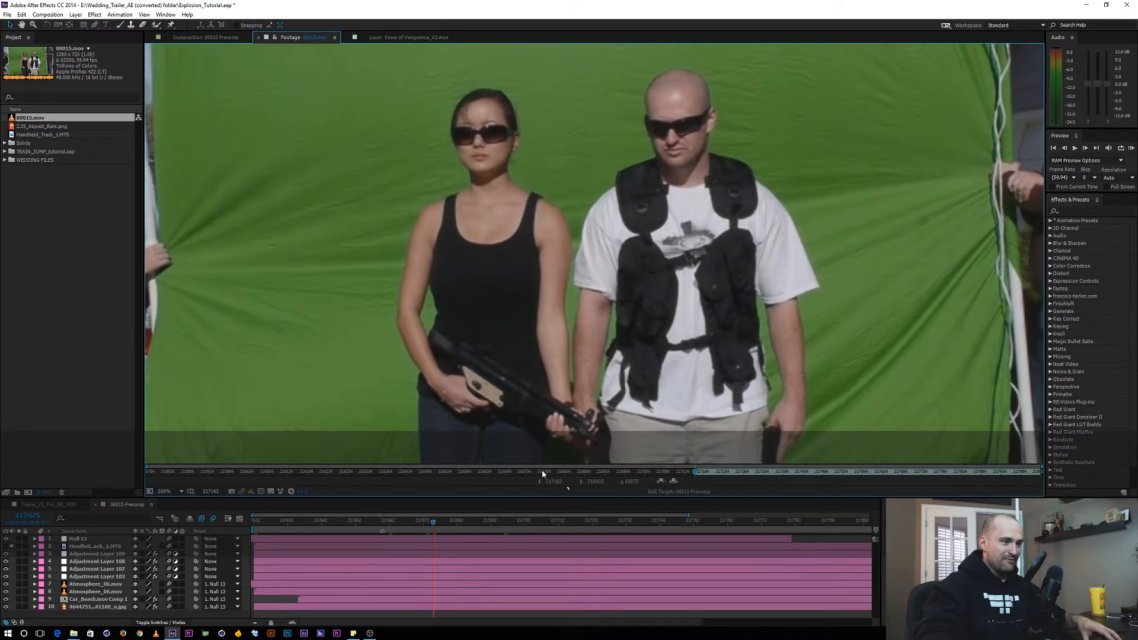
{"action": "left_click_drag", "start_coordinate": [542, 471], "coordinate": [849, 463]}
{"action": "scroll", "coordinate": [560, 462], "scroll_direction": "down", "scroll_amount": 1}
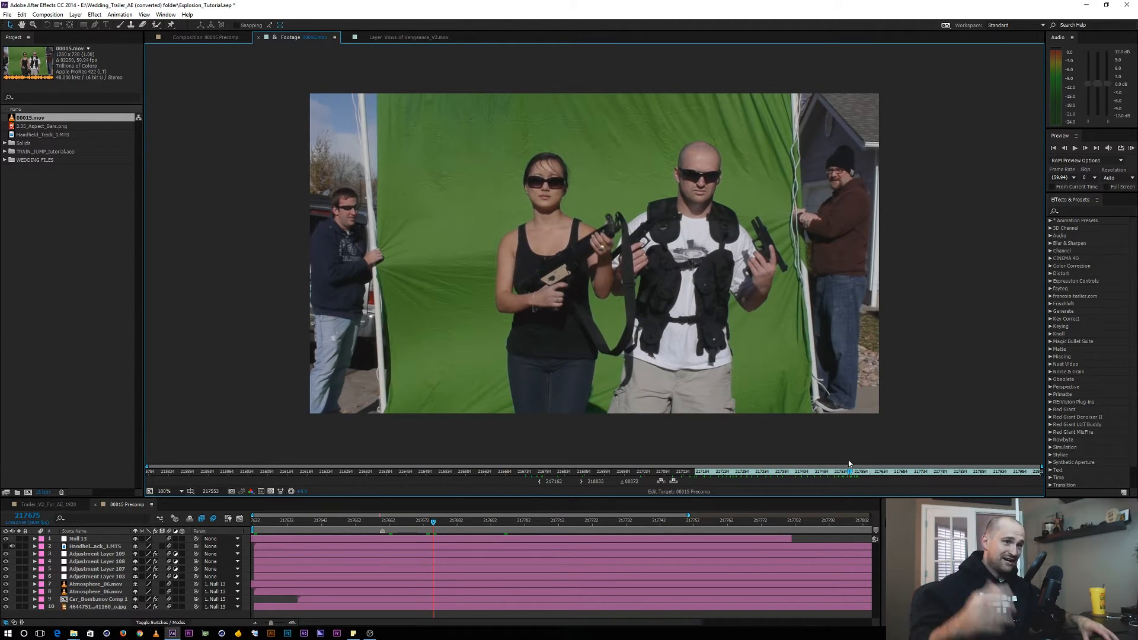
{"action": "left_click_drag", "start_coordinate": [854, 472], "coordinate": [837, 472]}
Step: Conform the 00015.mov footage to 23.976 frames per second and preview its playback
{"action": "left_click", "coordinate": [74, 205]}
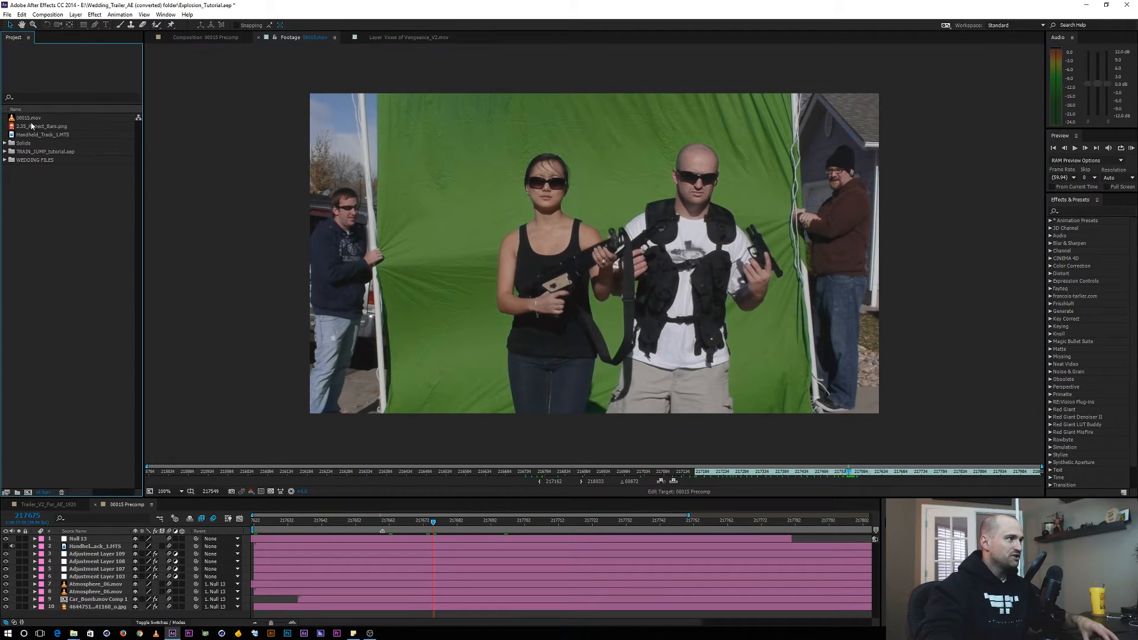
{"action": "left_click", "coordinate": [34, 121]}
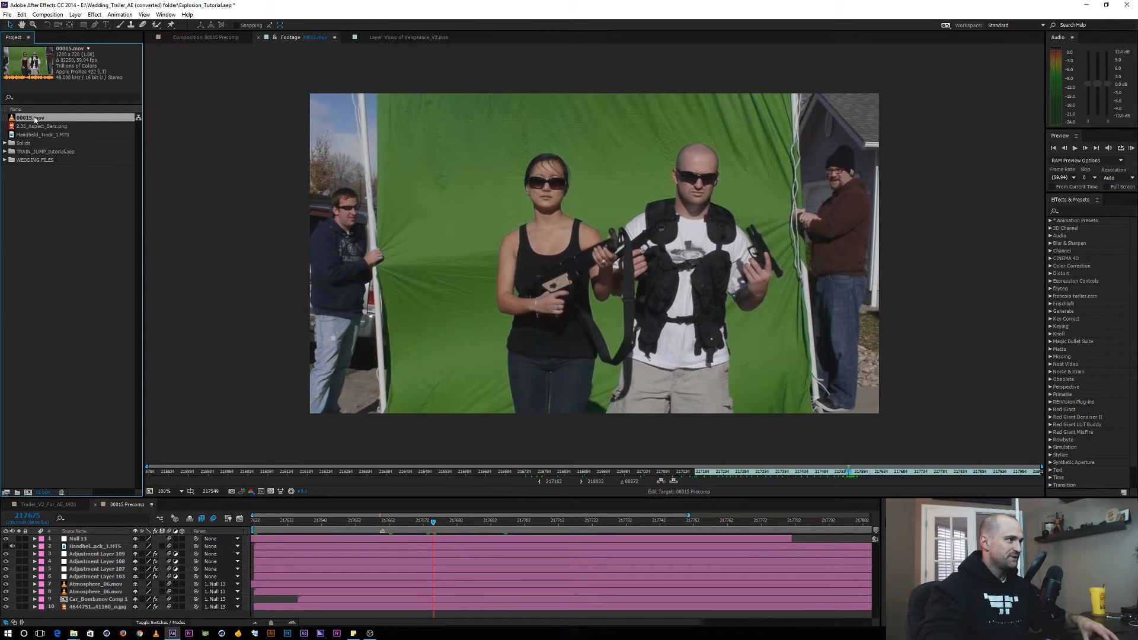
{"action": "right_click", "coordinate": [35, 120]}
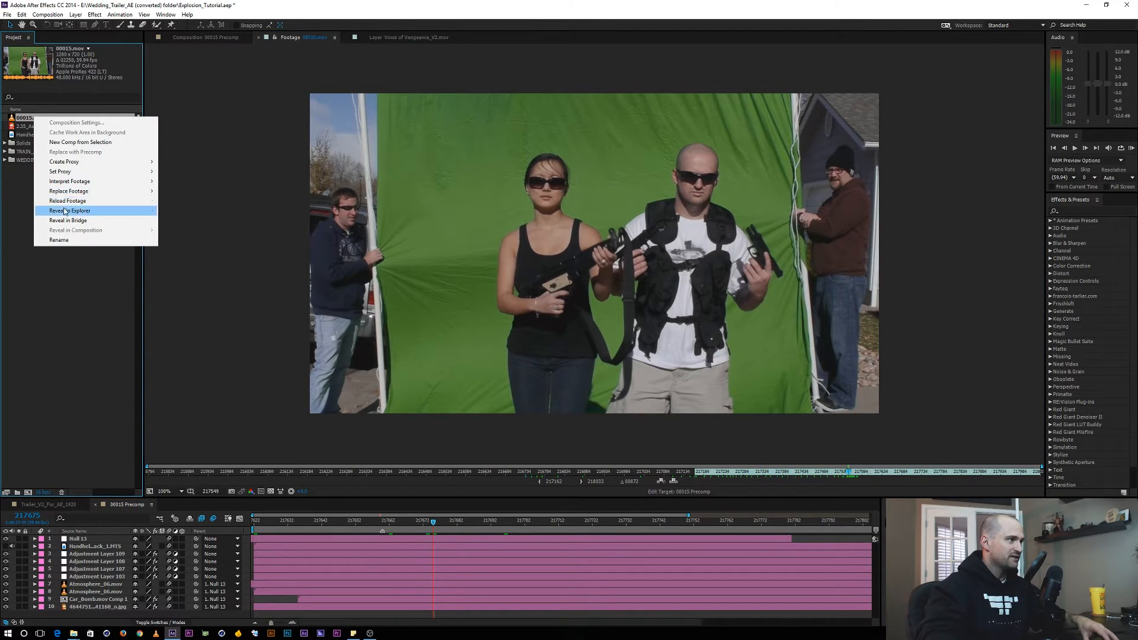
{"action": "mouse_move", "coordinate": [75, 183]}
{"action": "left_click", "coordinate": [180, 181]}
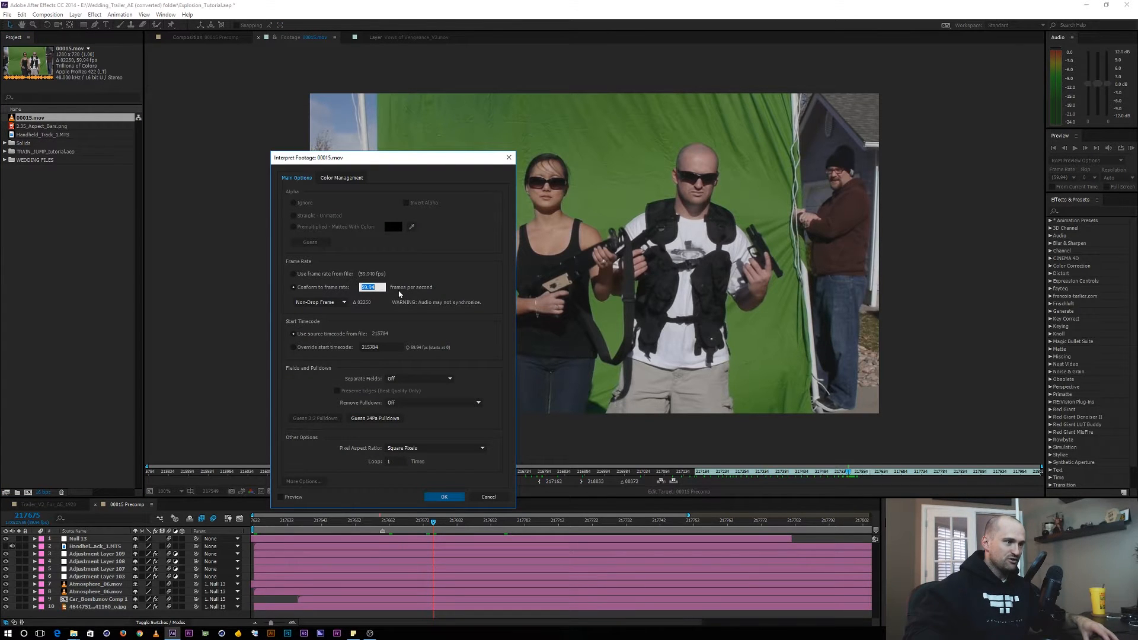
{"action": "type", "text": "23.9786"}
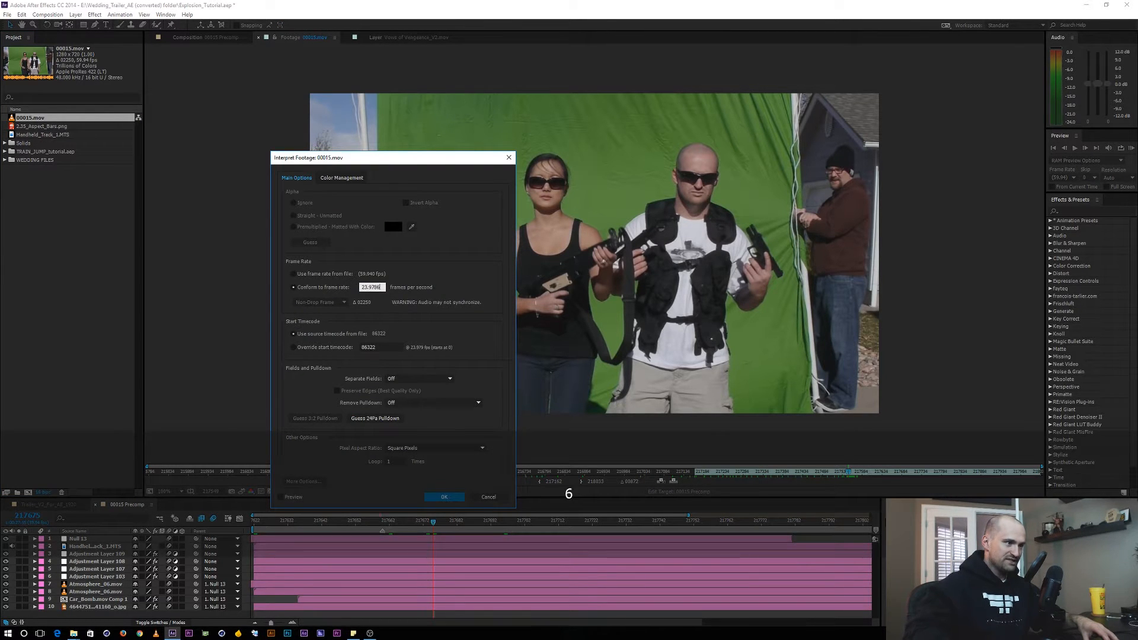
{"action": "key", "text": "BackSpace"}
{"action": "key", "text": "BackSpace"}
{"action": "type", "text": "6"}
{"action": "key", "text": "Return"}
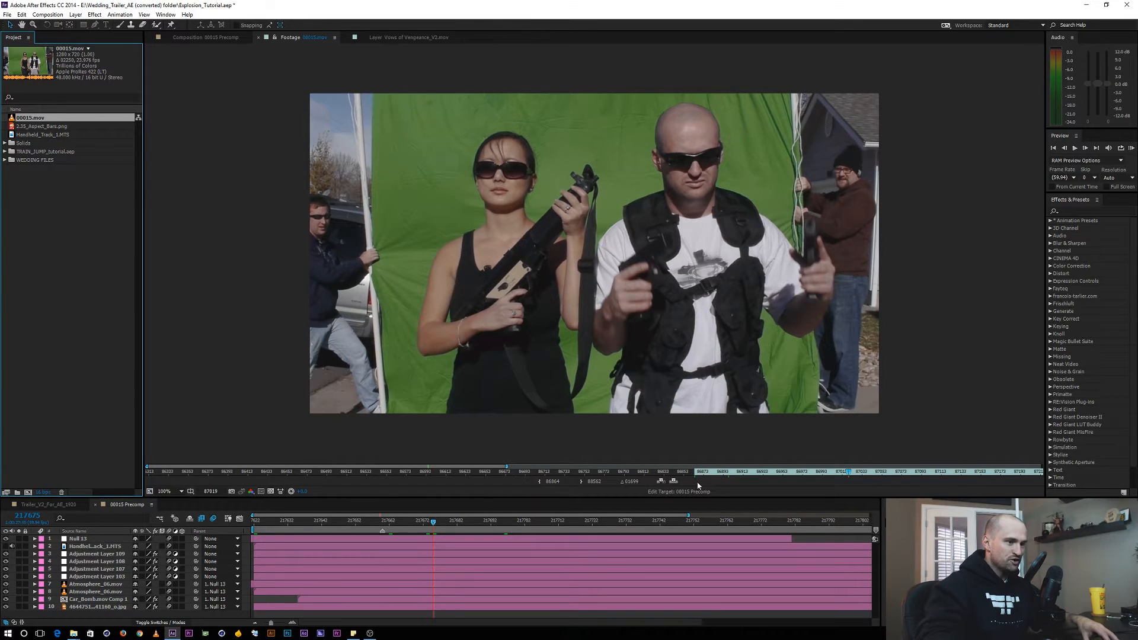
{"action": "left_click_drag", "start_coordinate": [706, 472], "coordinate": [806, 473]}
{"action": "key", "text": "space"}
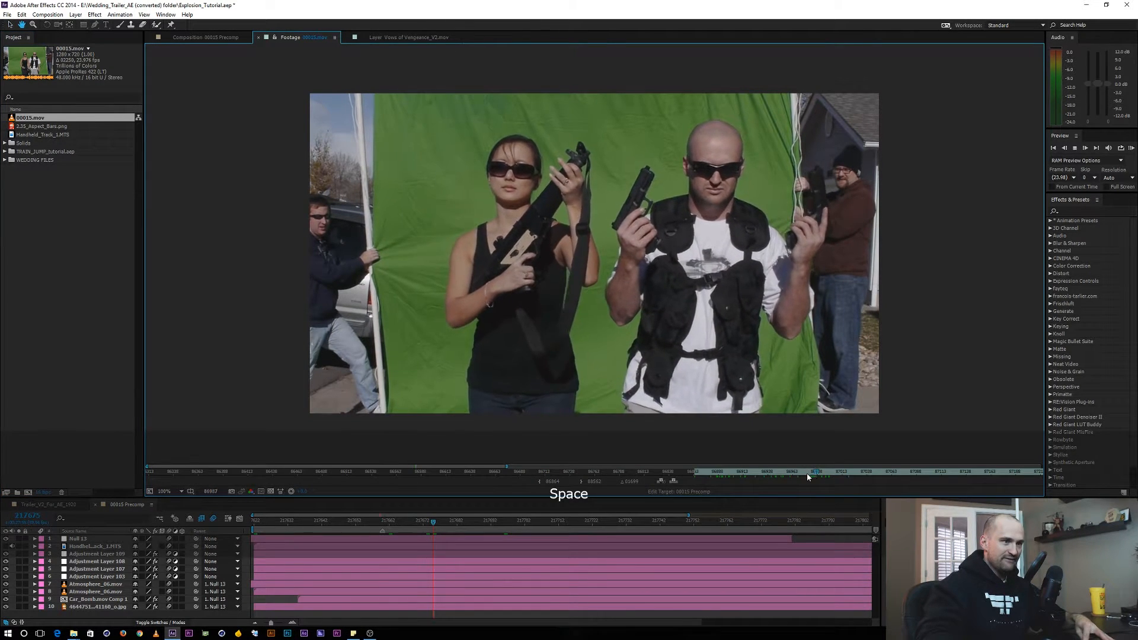
Step: Add 00015.mov to the 00015 Precomp directly above Car_Bomb.mov Comp 1, soloed and fitted to the composition size
{"action": "left_click", "coordinate": [426, 521]}
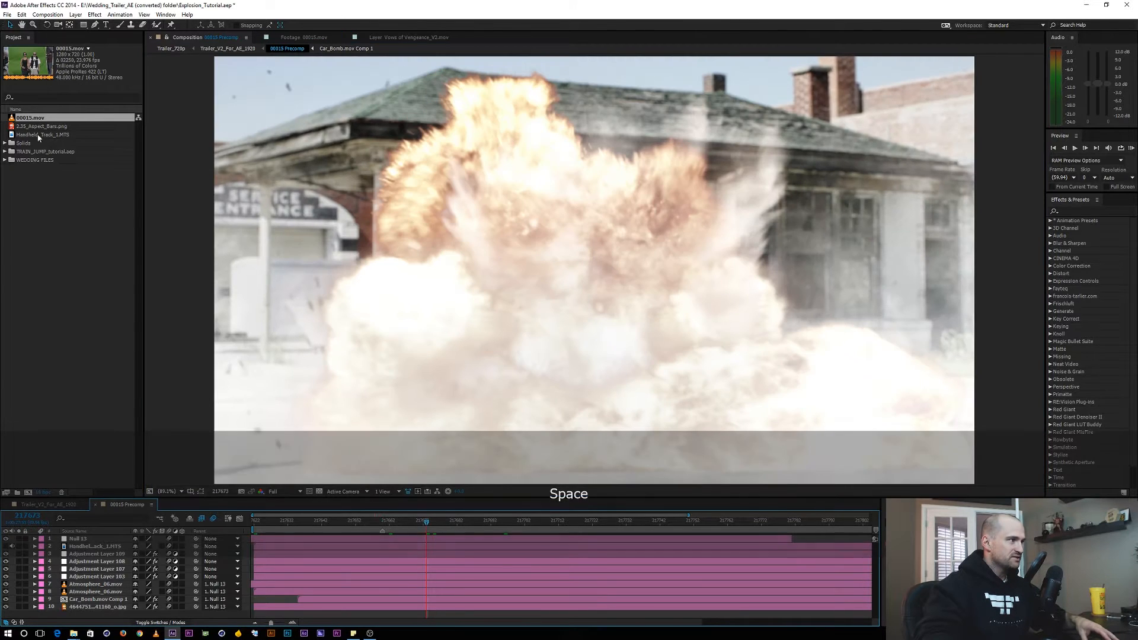
{"action": "left_click_drag", "start_coordinate": [25, 119], "coordinate": [116, 601]}
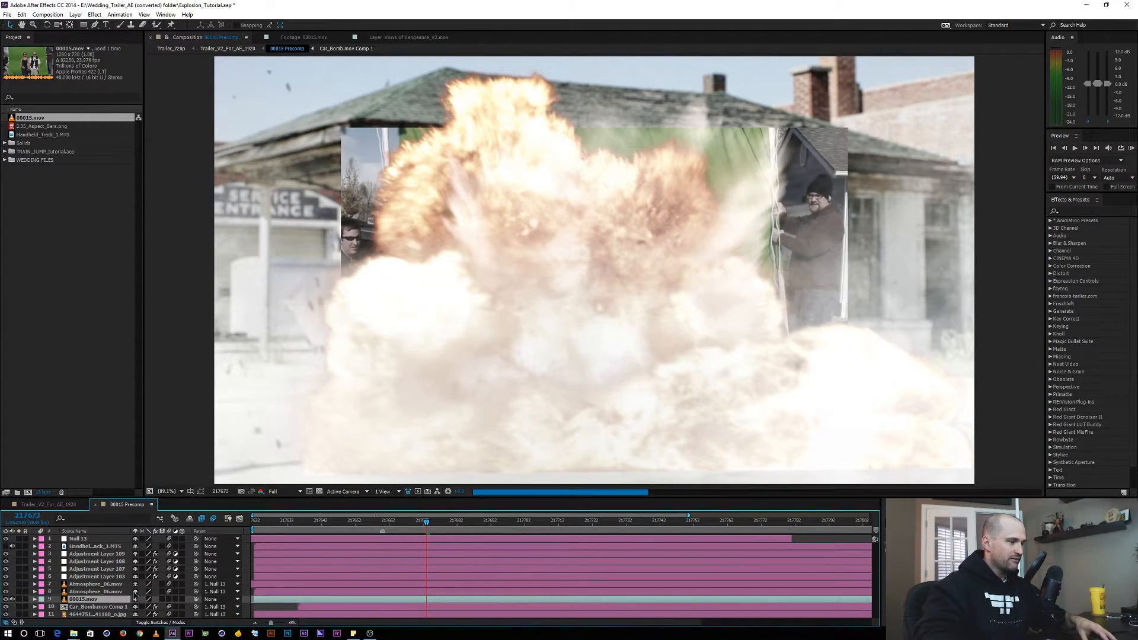
{"action": "left_click", "coordinate": [20, 600]}
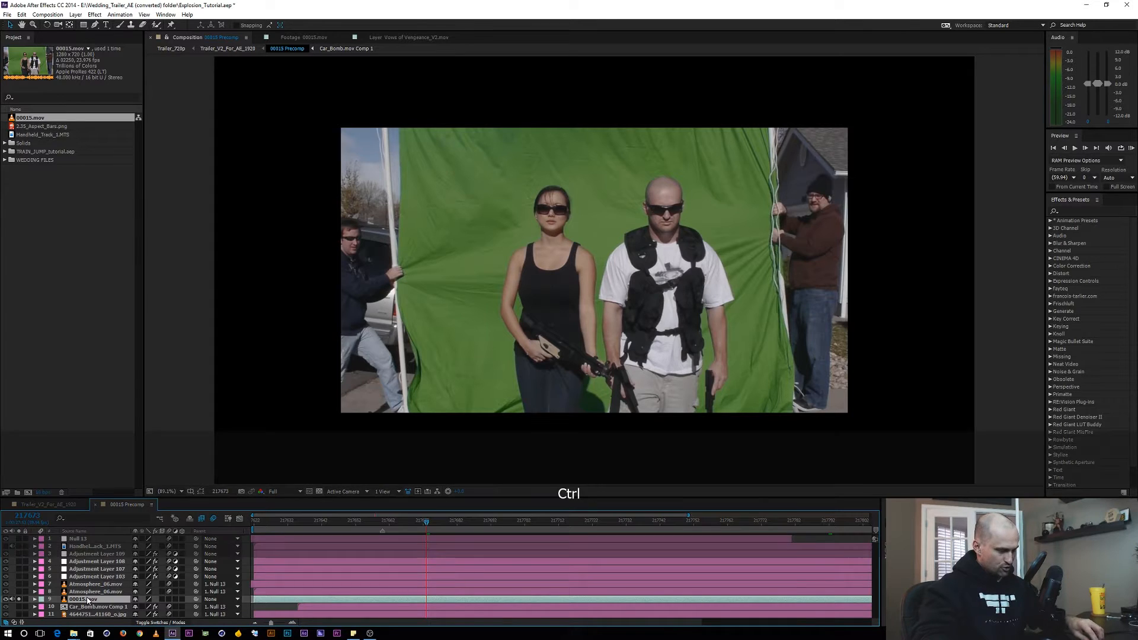
{"action": "key", "text": "ctrl+alt+f"}
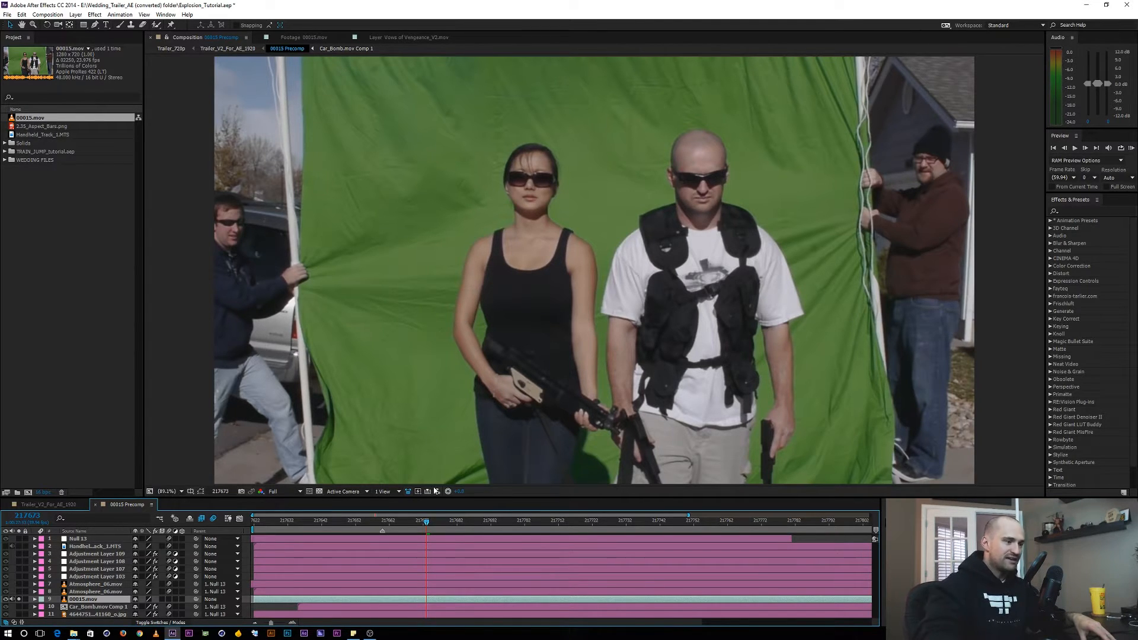
Step: Draw a rectangular mask on the 00015.mov layer around the two actors, cutting out the people holding the green screen
{"action": "left_click_drag", "start_coordinate": [431, 525], "coordinate": [454, 521]}
{"action": "scroll", "coordinate": [455, 368], "scroll_direction": "down", "scroll_amount": 1}
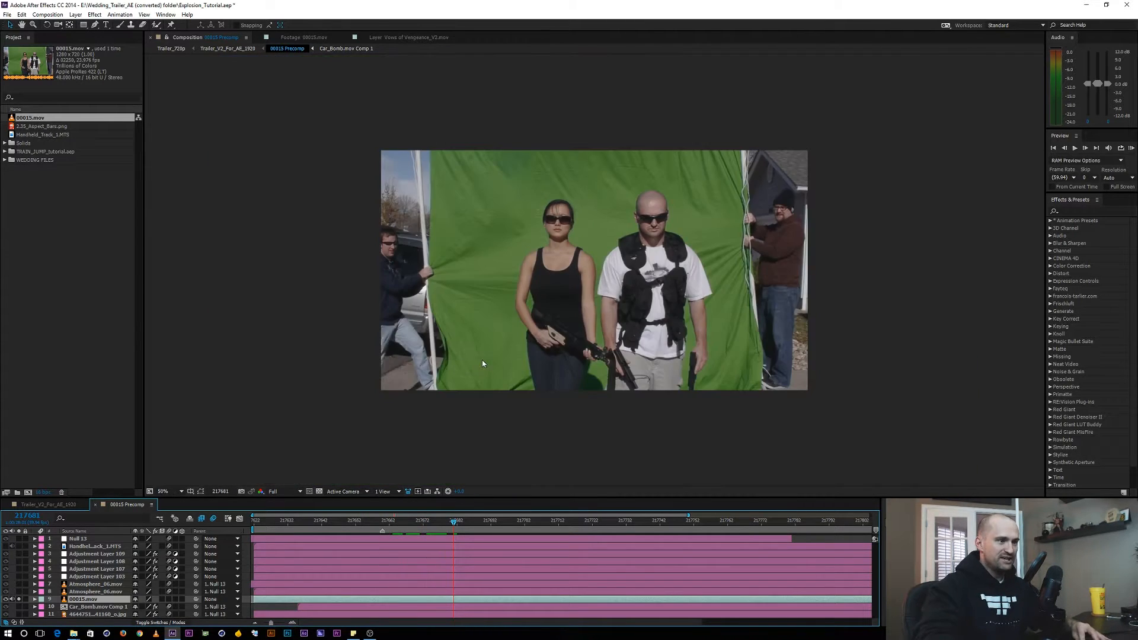
{"action": "scroll", "coordinate": [486, 362], "scroll_direction": "up", "scroll_amount": 1}
{"action": "key", "text": "space"}
{"action": "left_click_drag", "start_coordinate": [518, 335], "coordinate": [496, 318]}
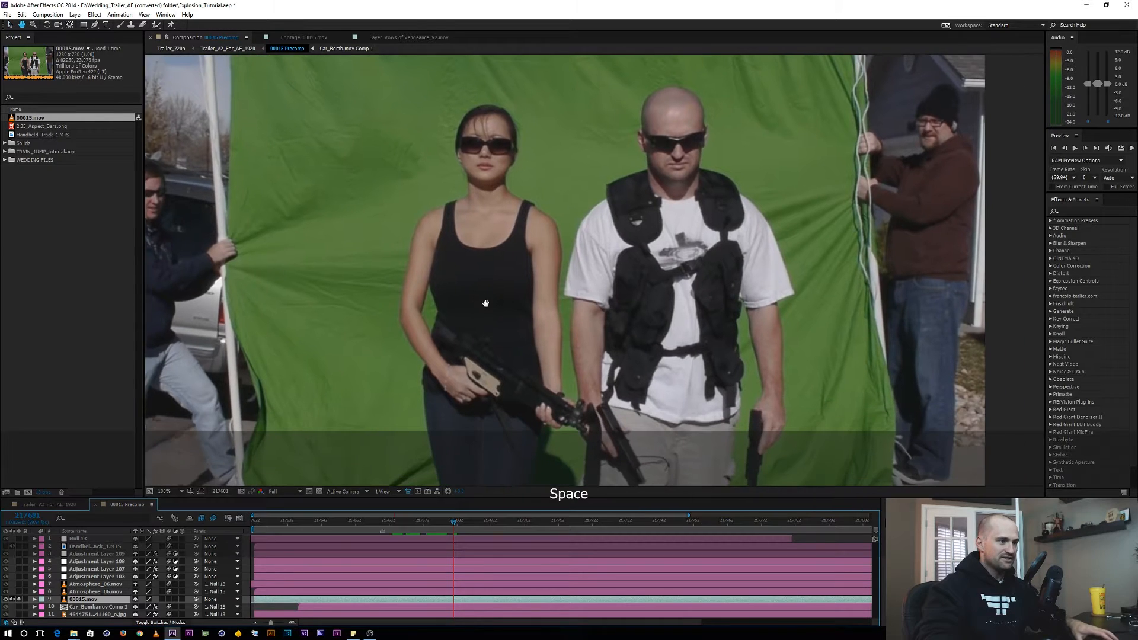
{"action": "scroll", "coordinate": [538, 321], "scroll_direction": "down", "scroll_amount": 2}
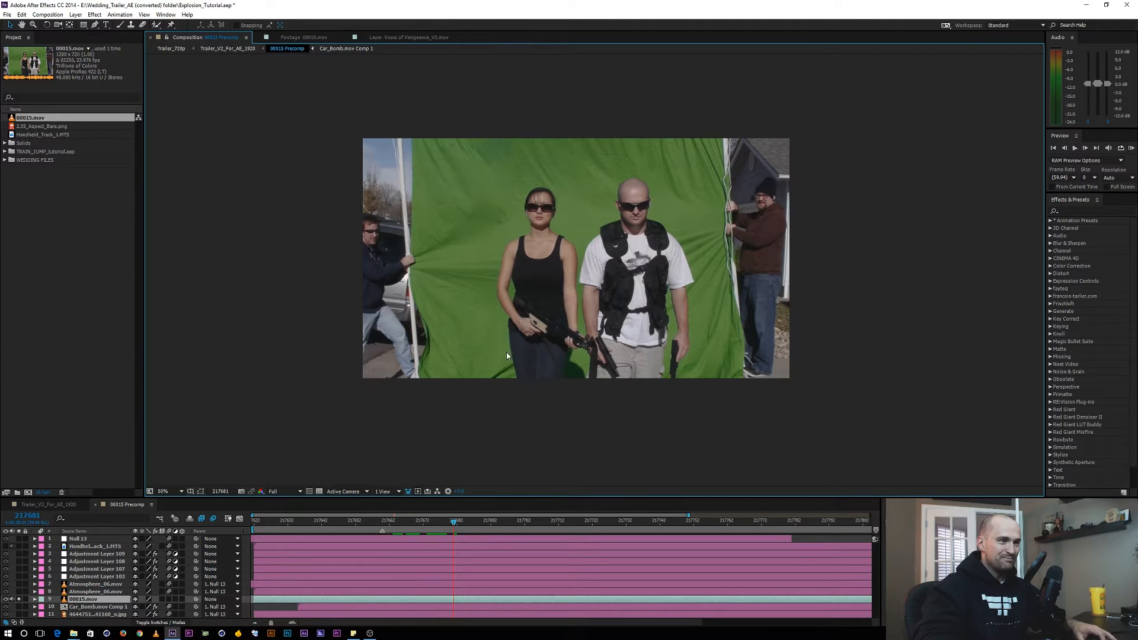
{"action": "key", "text": "q"}
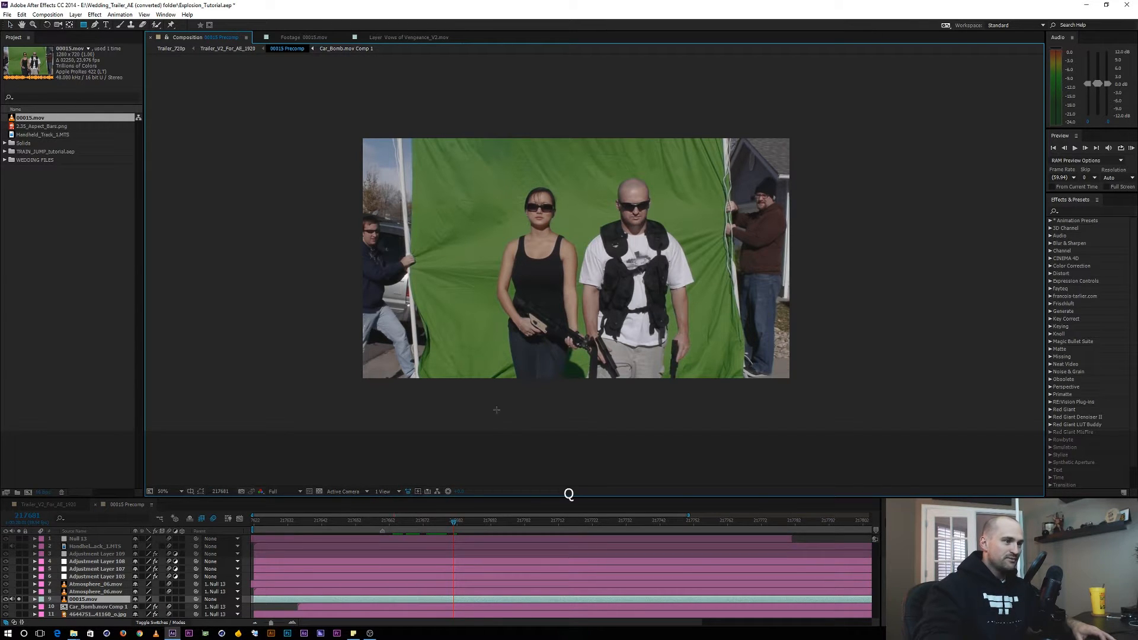
{"action": "left_click_drag", "start_coordinate": [497, 410], "coordinate": [710, 140]}
Step: Widen the mask on both sides and lower its top edge to frame both actors throughout the clip
{"action": "key", "text": "v"}
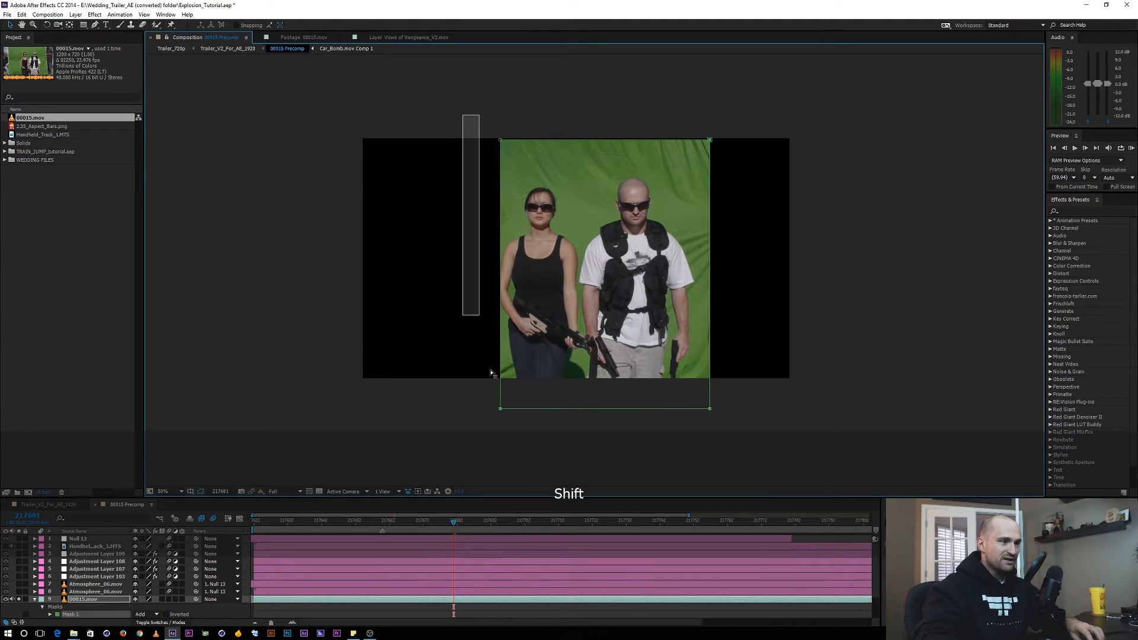
{"action": "left_click_drag", "start_coordinate": [501, 409], "coordinate": [475, 409]}
{"action": "left_click_drag", "start_coordinate": [455, 523], "coordinate": [679, 525]}
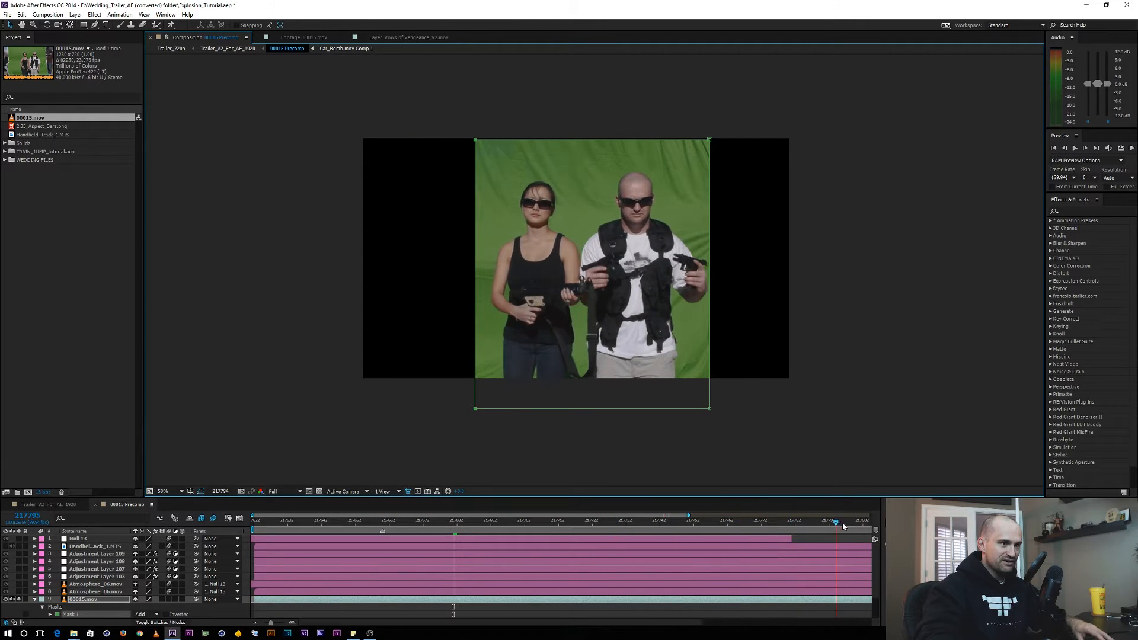
{"action": "left_click_drag", "start_coordinate": [684, 443], "coordinate": [721, 140]}
{"action": "left_click_drag", "start_coordinate": [430, 109], "coordinate": [722, 165]}
{"action": "left_click_drag", "start_coordinate": [771, 526], "coordinate": [636, 521]}
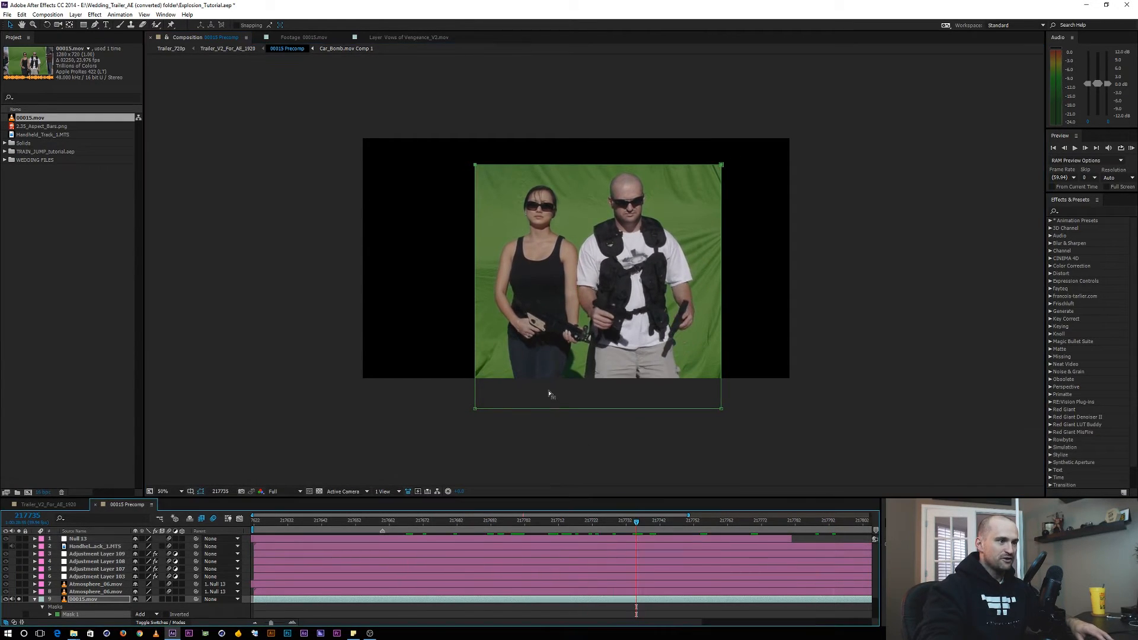
Step: Apply the Keylight (1.2) effect to the masked 00015.mov layer
{"action": "key", "text": "slash"}
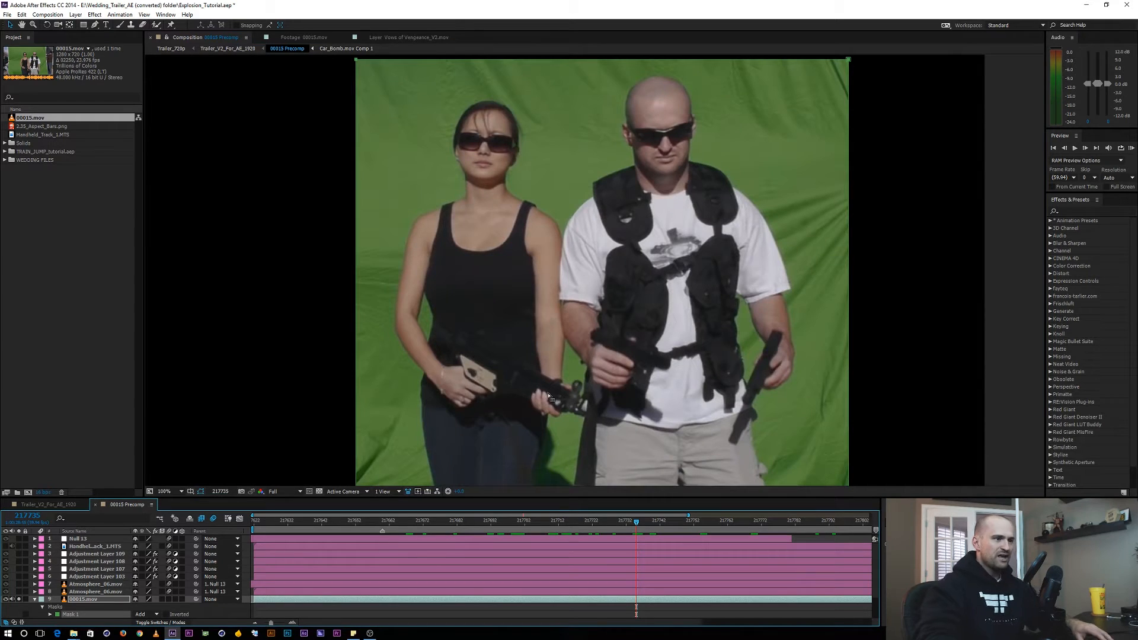
{"action": "left_click", "coordinate": [35, 599]}
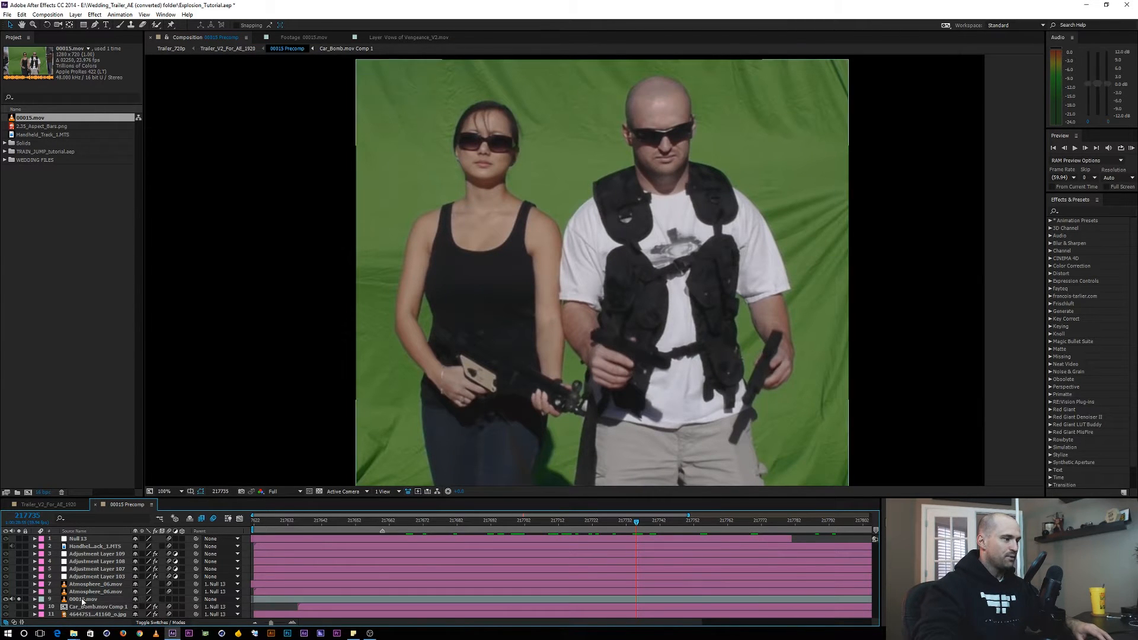
{"action": "left_click", "coordinate": [86, 601]}
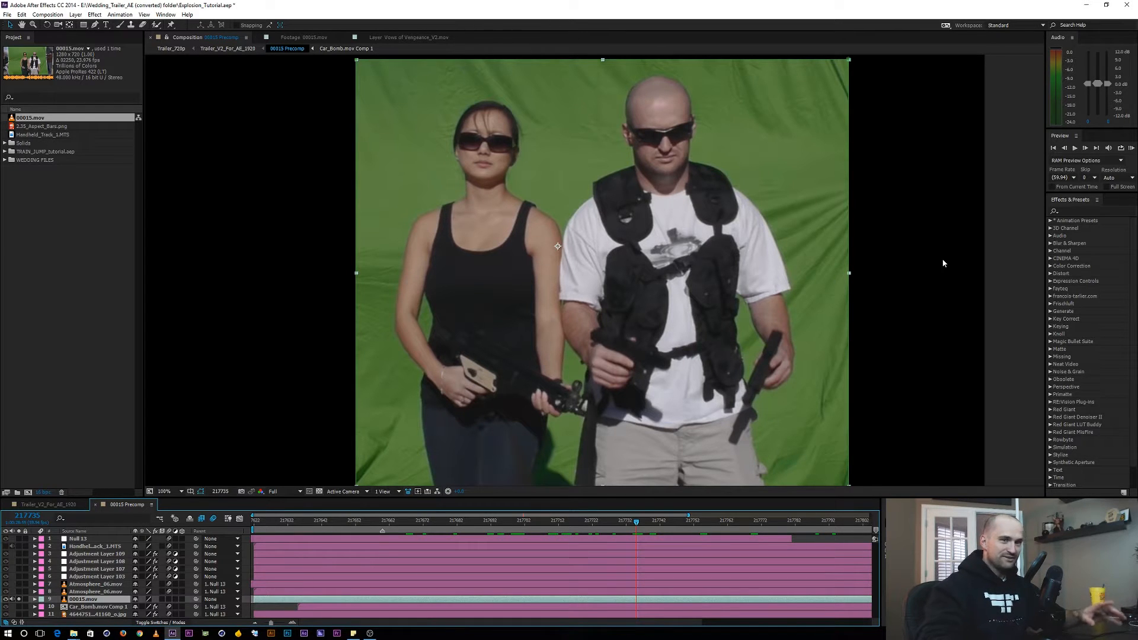
{"action": "left_click", "coordinate": [1067, 211]}
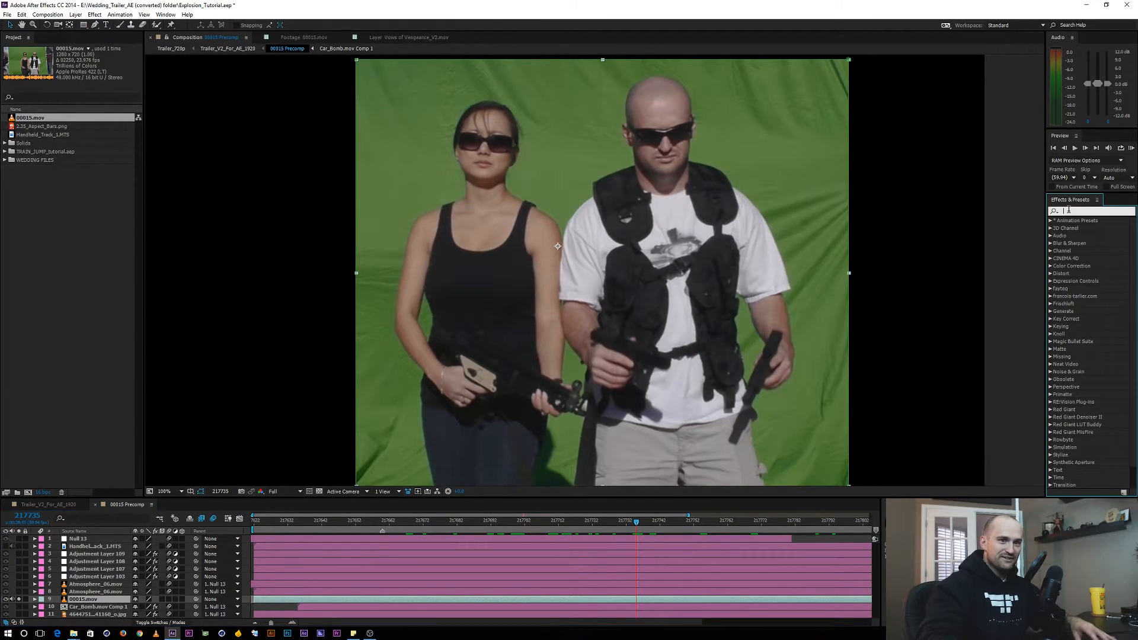
{"action": "type", "text": "key"}
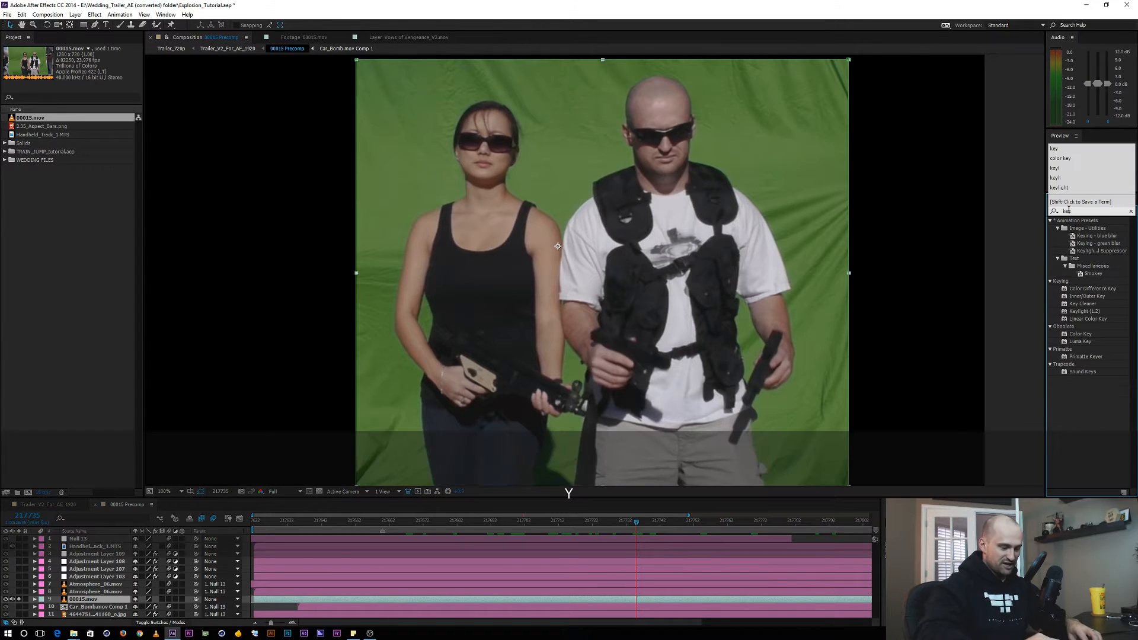
{"action": "type", "text": "l"}
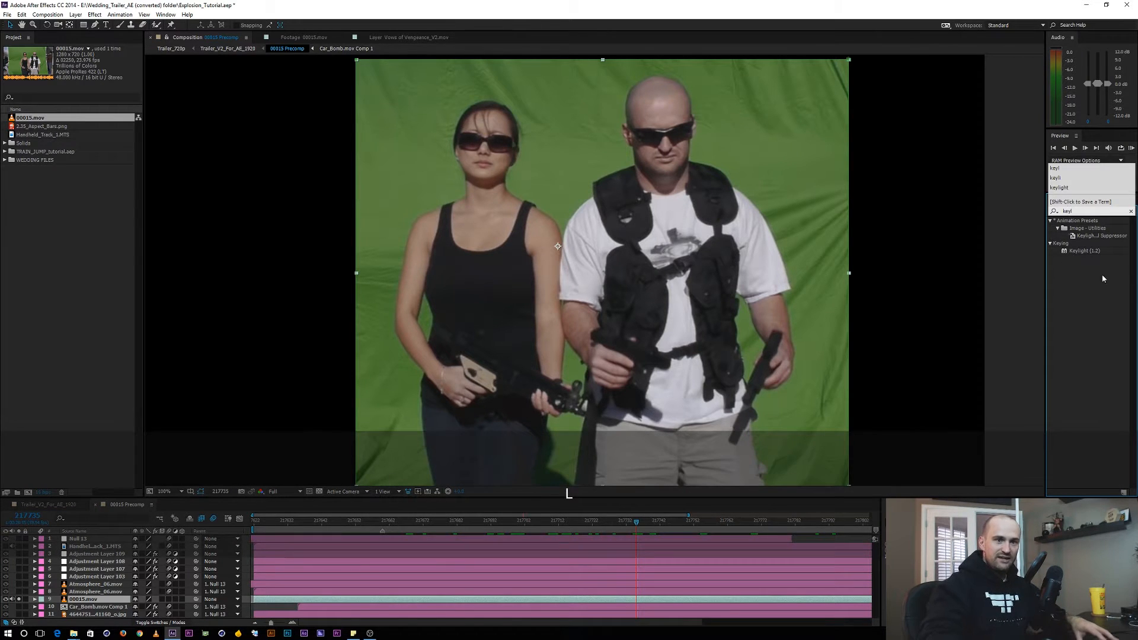
{"action": "left_click_drag", "start_coordinate": [1078, 253], "coordinate": [577, 259]}
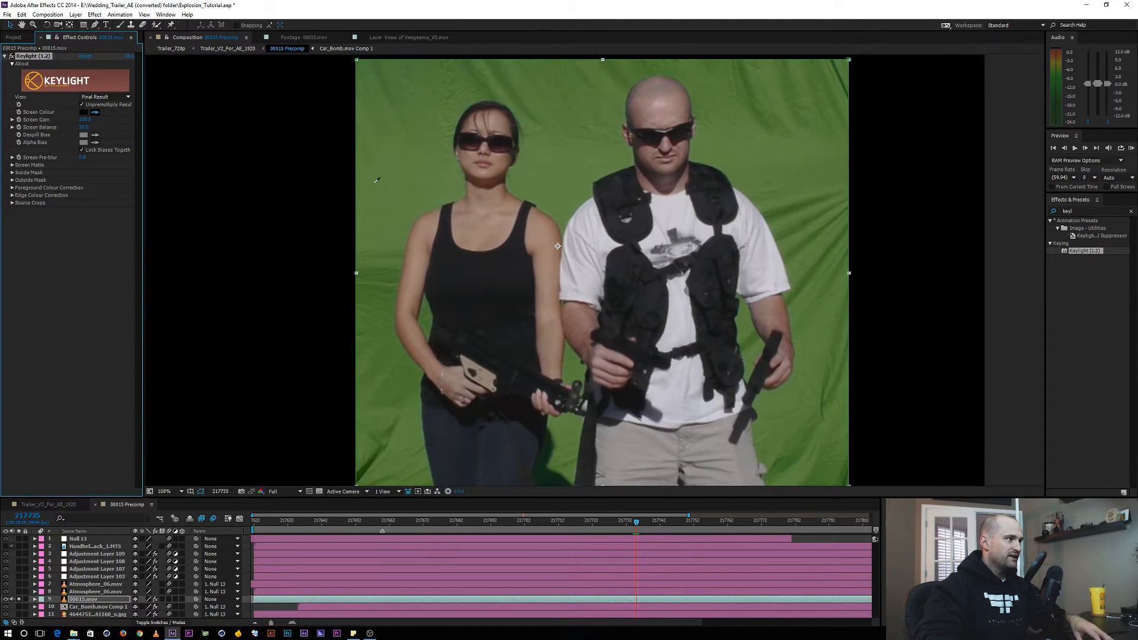
Step: Sample the green backdrop between the two actors as Keylight's screen colour and set its view to Screen Matte
{"action": "key", "text": "ctrl"}
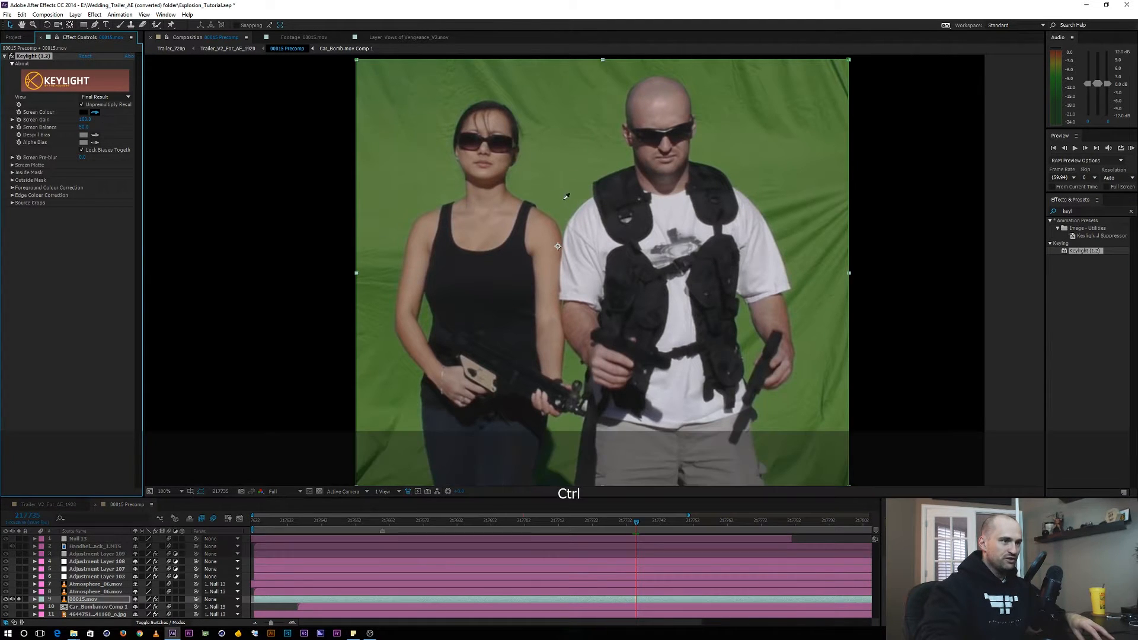
{"action": "left_click", "coordinate": [568, 203], "text": "ctrl"}
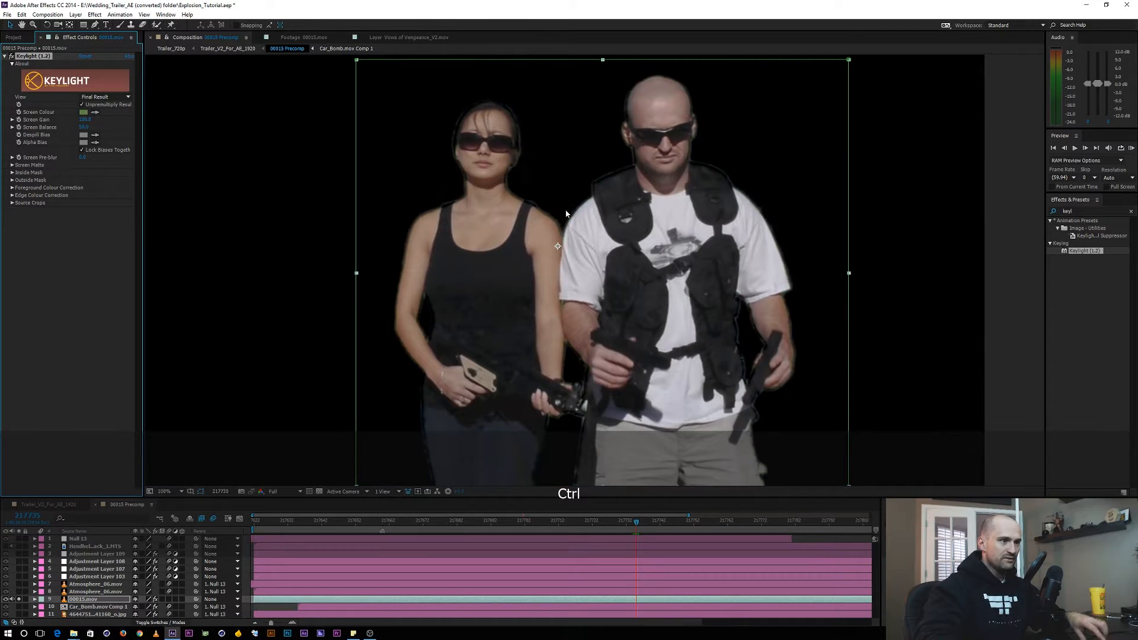
{"action": "left_click", "coordinate": [105, 97]}
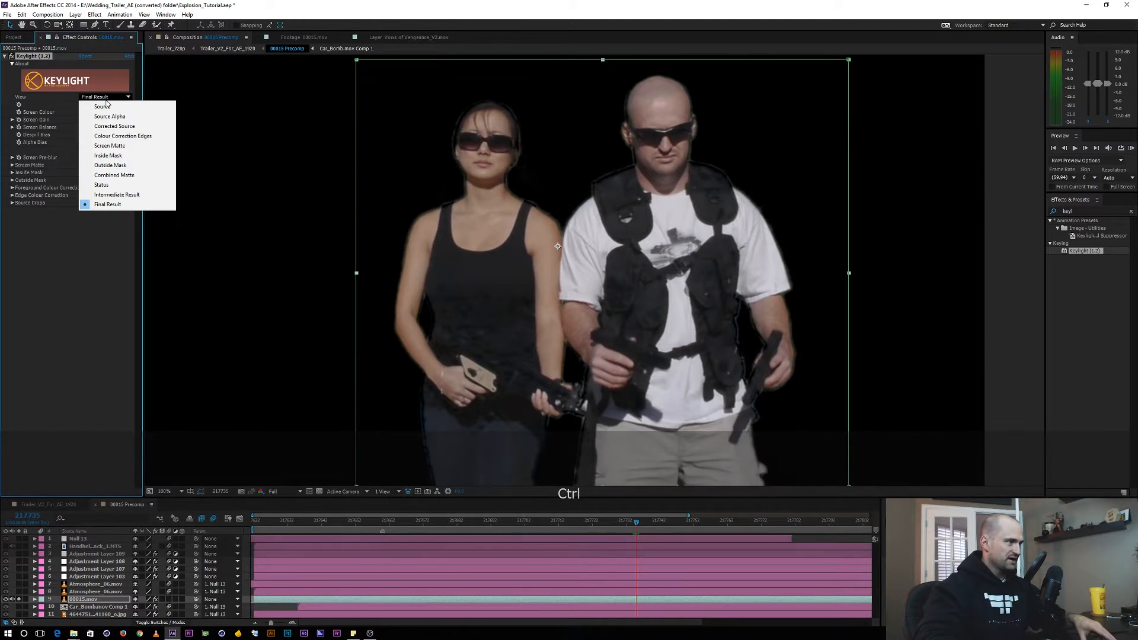
{"action": "left_click", "coordinate": [110, 145]}
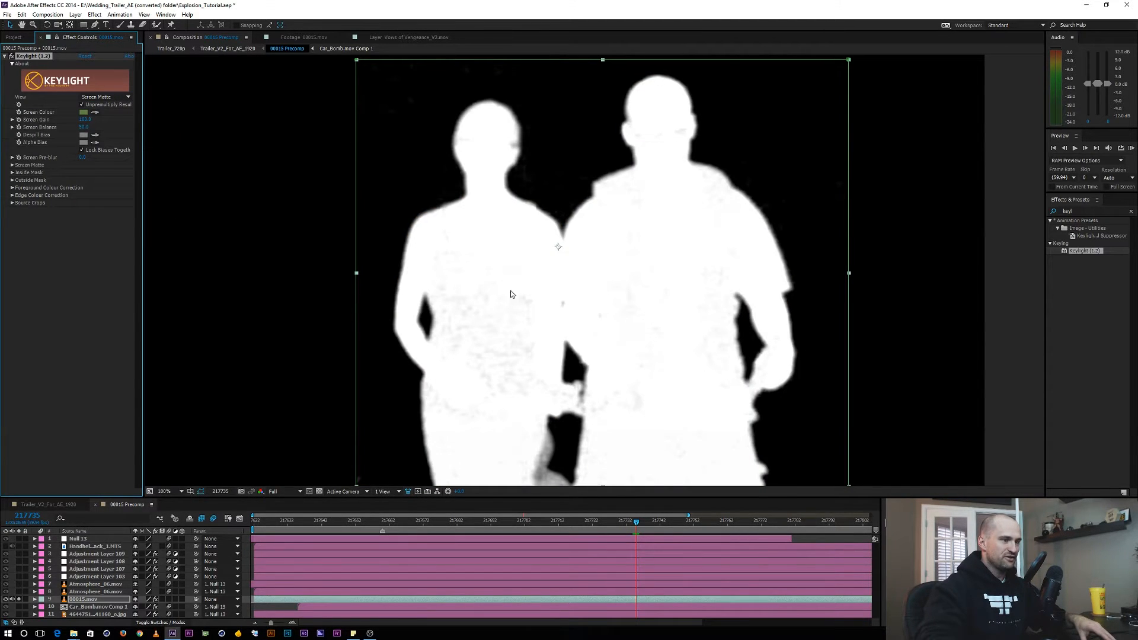
Step: Try a much darker green, 2B4617, as Keylight's screen colour and compare the matte around the actors
{"action": "scroll", "coordinate": [502, 329], "scroll_direction": "up", "scroll_amount": 1}
{"action": "key", "text": "space"}
{"action": "left_click_drag", "start_coordinate": [483, 345], "coordinate": [566, 255]}
{"action": "key", "text": "grave"}
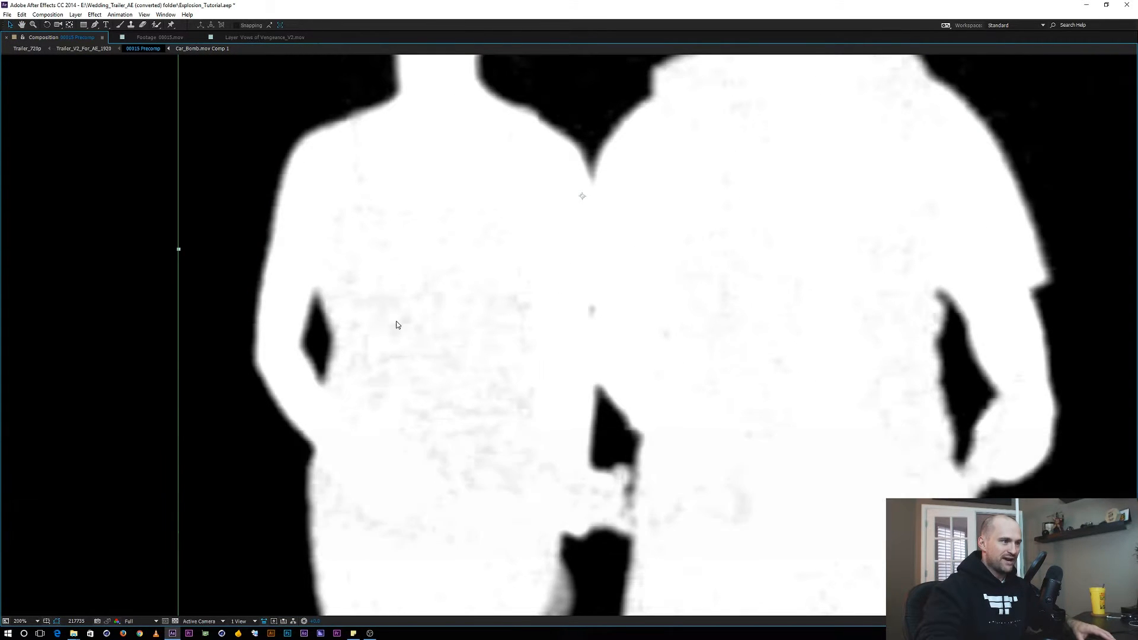
{"action": "key", "text": "grave"}
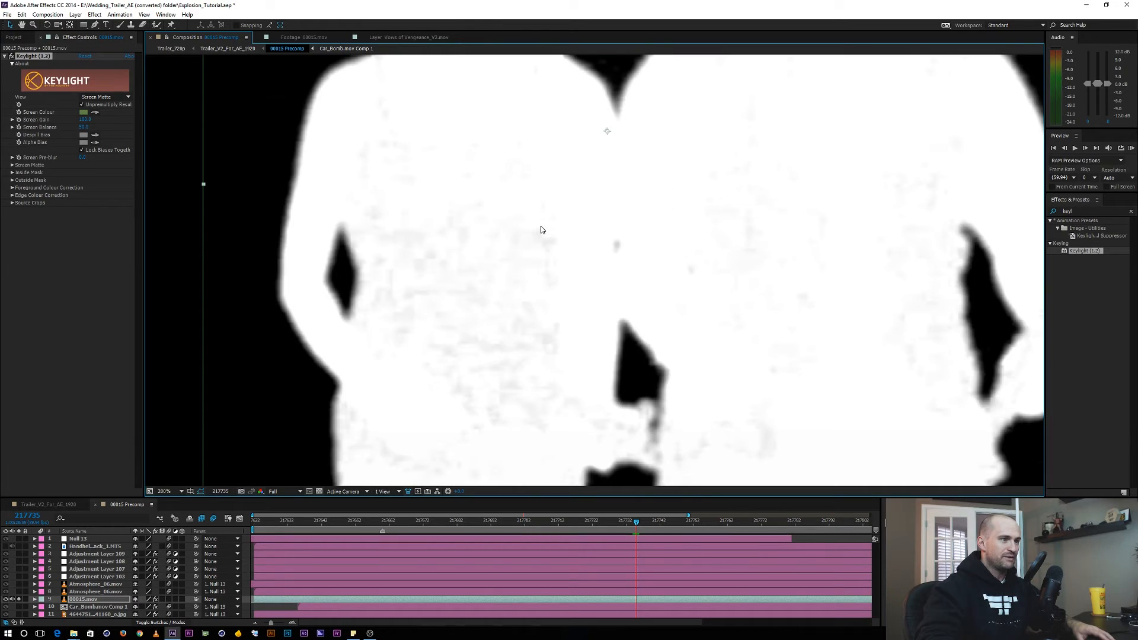
{"action": "left_click", "coordinate": [83, 112]}
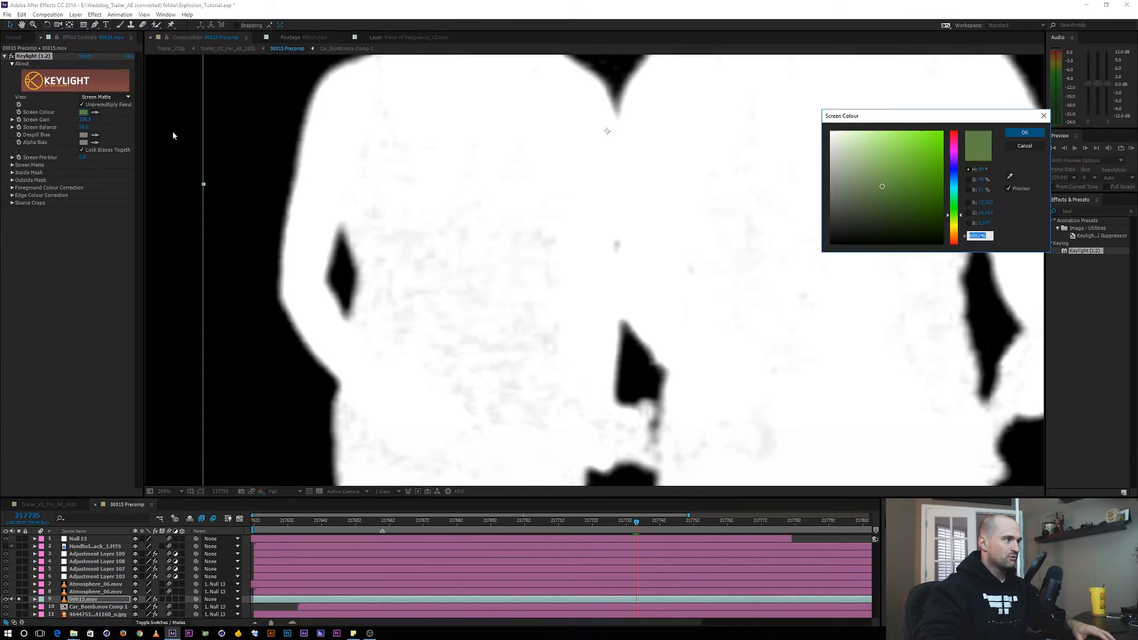
{"action": "mouse_move", "coordinate": [881, 191]}
{"action": "left_mouse_down"}
{"action": "mouse_move", "coordinate": [886, 209]}
{"action": "mouse_move", "coordinate": [907, 212]}
{"action": "left_mouse_up"}
{"action": "key", "text": "space"}
{"action": "left_click", "coordinate": [588, 251]}
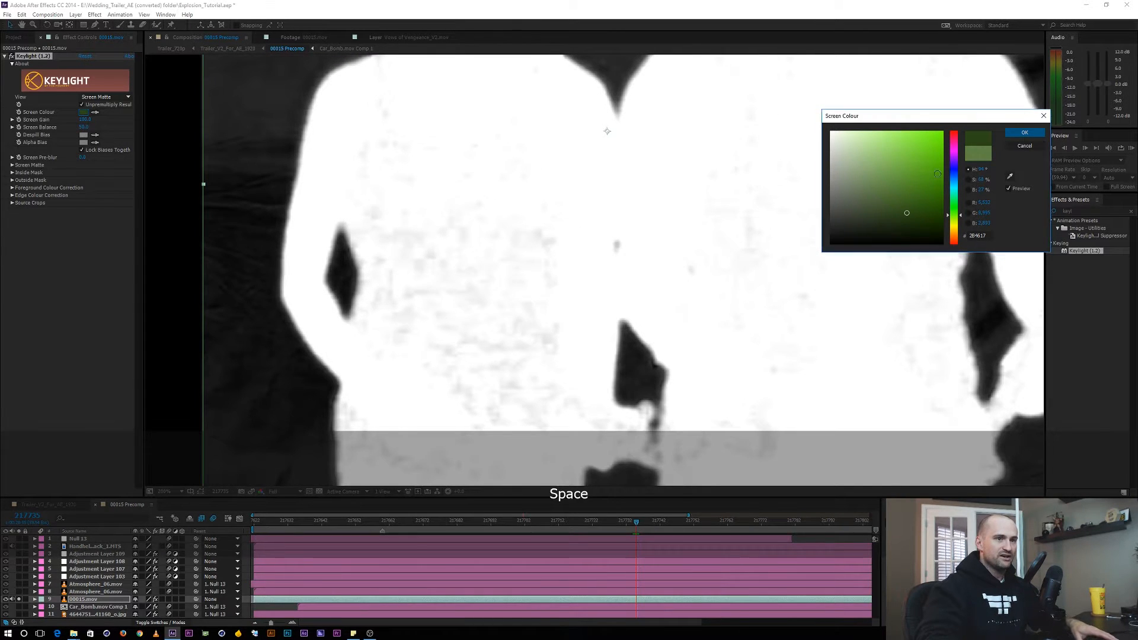
{"action": "left_click", "coordinate": [1015, 145]}
Step: Set Keylight's screen colour to the slightly darker green 54733C
{"action": "scroll", "coordinate": [527, 197], "scroll_direction": "down", "scroll_amount": 2}
{"action": "key", "text": "space"}
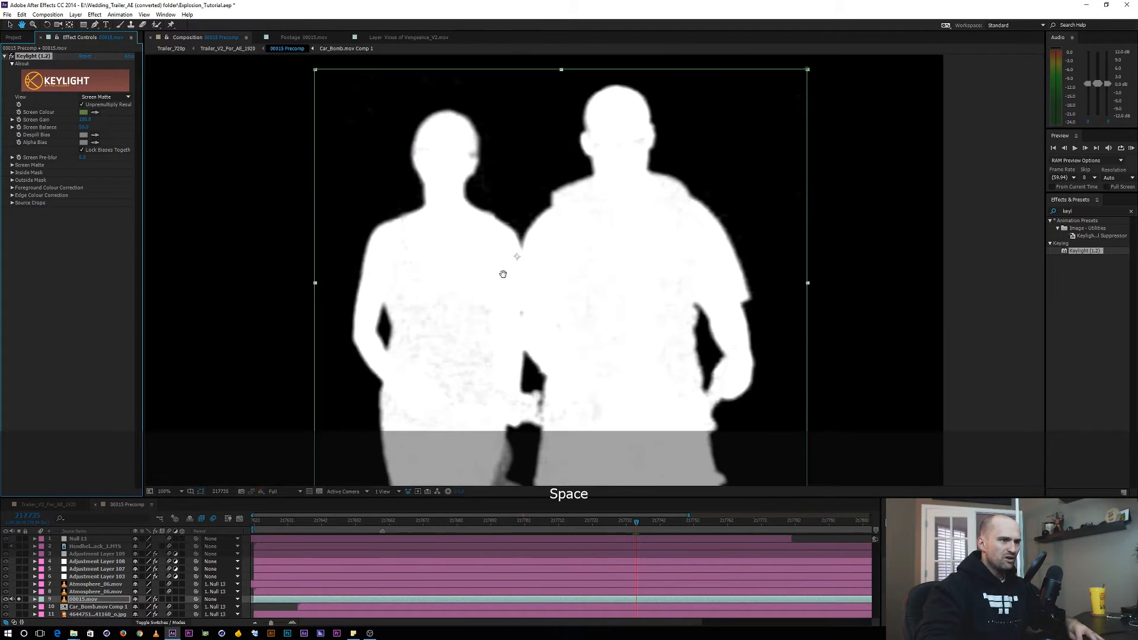
{"action": "left_click", "coordinate": [84, 112]}
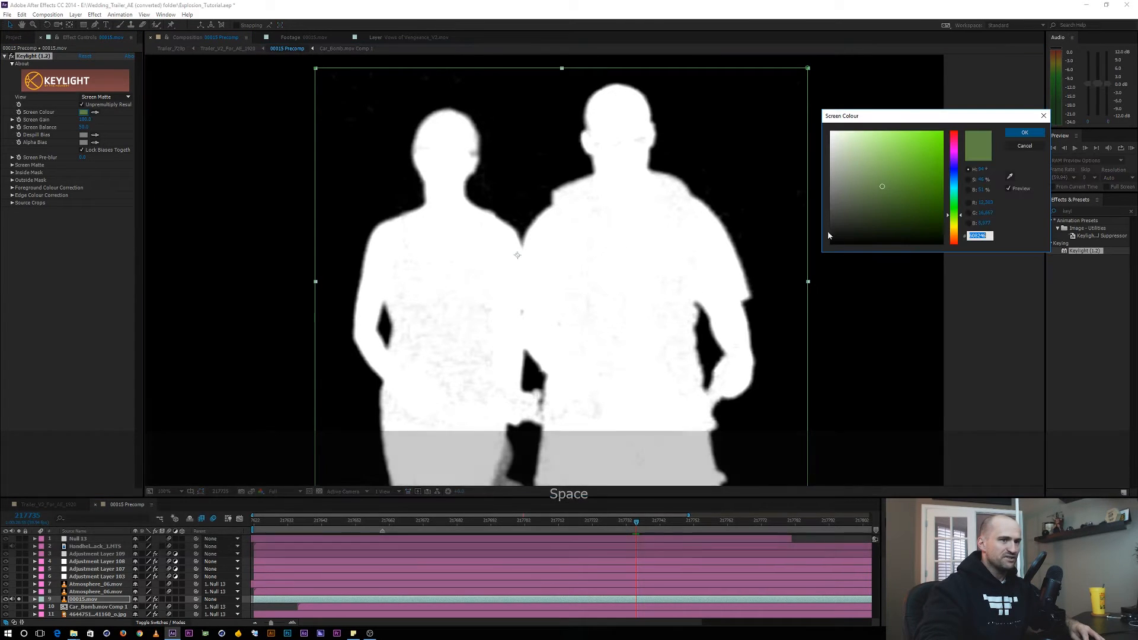
{"action": "mouse_move", "coordinate": [895, 197]}
{"action": "left_mouse_down"}
{"action": "mouse_move", "coordinate": [882, 203]}
{"action": "mouse_move", "coordinate": [884, 193]}
{"action": "left_mouse_up"}
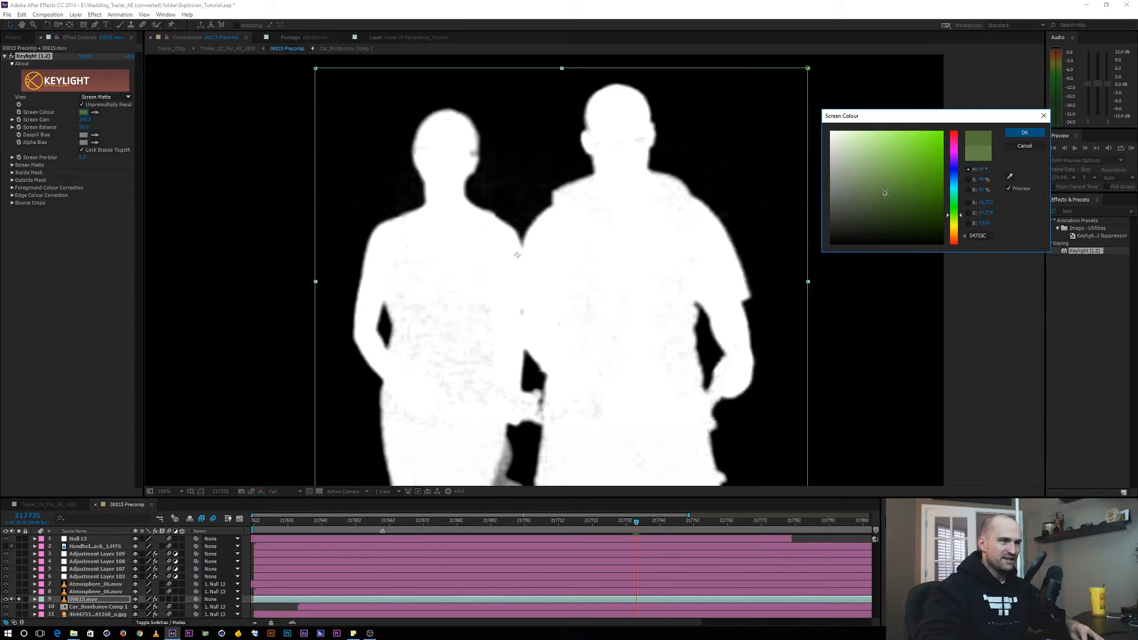
{"action": "left_click", "coordinate": [1023, 132]}
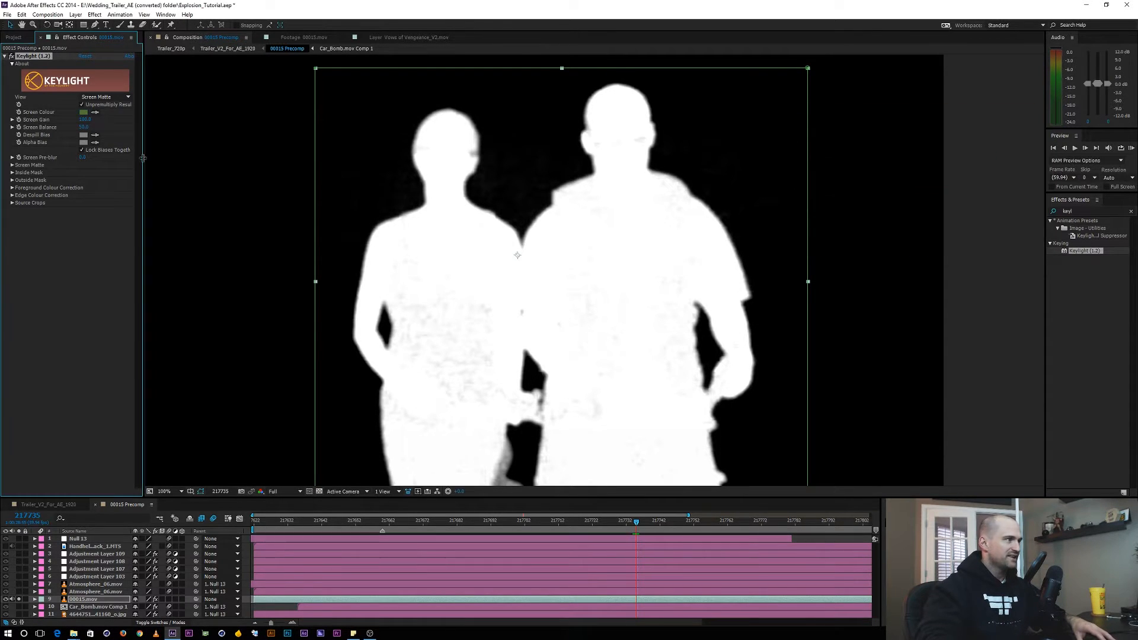
Step: Lower the Screen Matte's Clip White to 87 and set Keylight's view to Final Result
{"action": "left_click", "coordinate": [12, 165]}
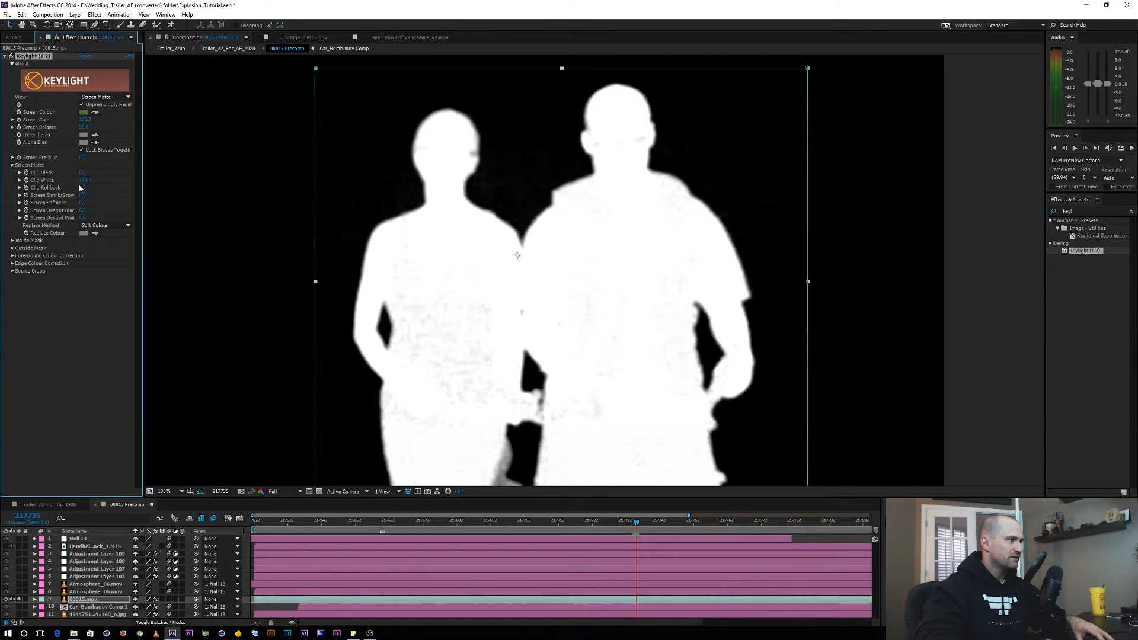
{"action": "left_click_drag", "start_coordinate": [79, 179], "coordinate": [76, 179]}
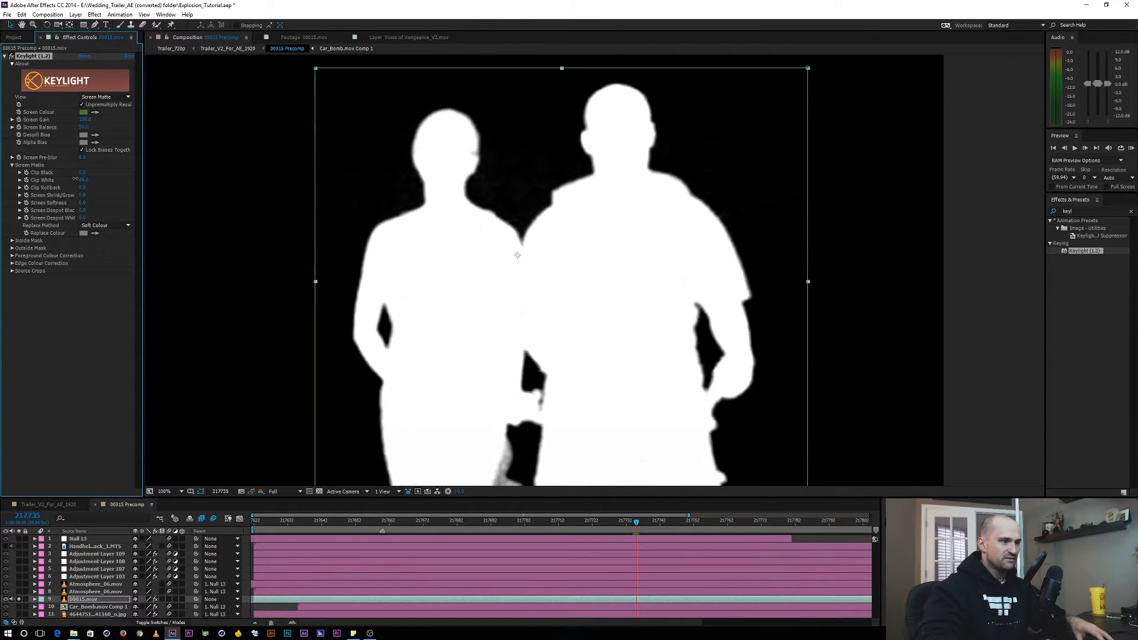
{"action": "left_click", "coordinate": [104, 96]}
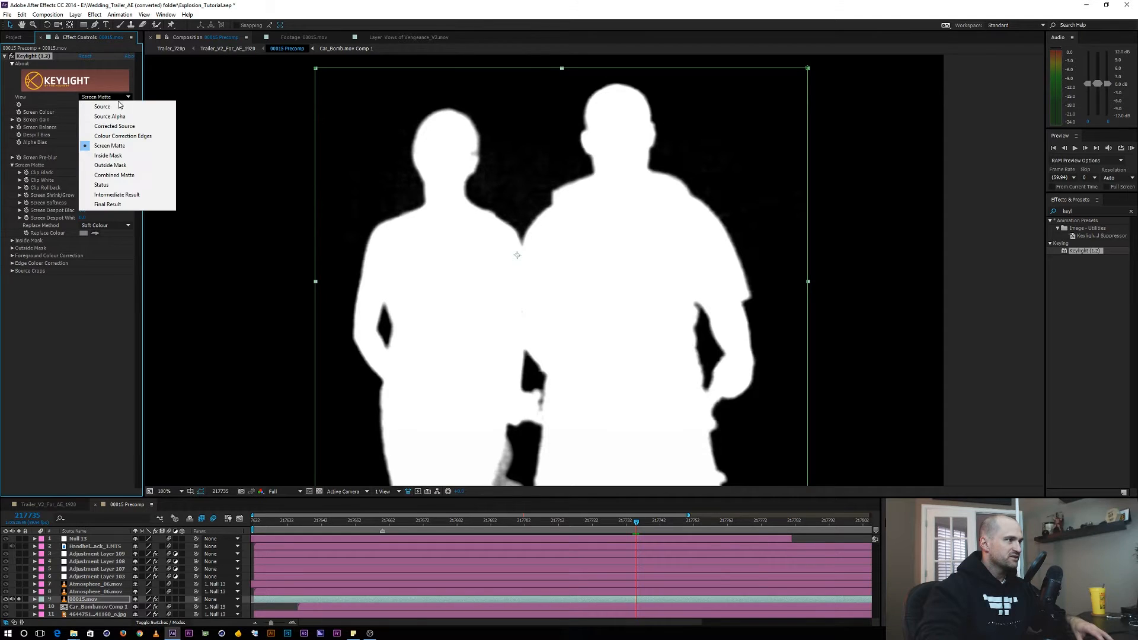
{"action": "left_click", "coordinate": [108, 207]}
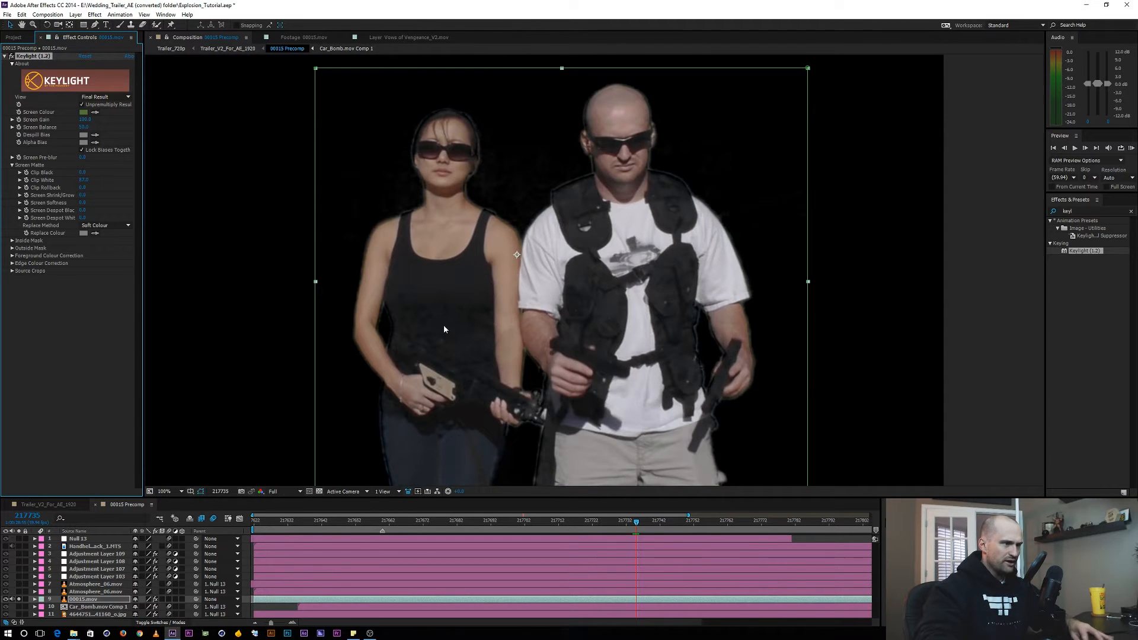
Step: Set the Screen Matte's Replace Method to Hard Colour for the keyed actors
{"action": "scroll", "coordinate": [443, 325], "scroll_direction": "up", "scroll_amount": 1}
{"action": "key", "text": "space"}
{"action": "left_click_drag", "start_coordinate": [275, 381], "coordinate": [468, 282]}
{"action": "left_click_drag", "start_coordinate": [684, 290], "coordinate": [450, 278]}
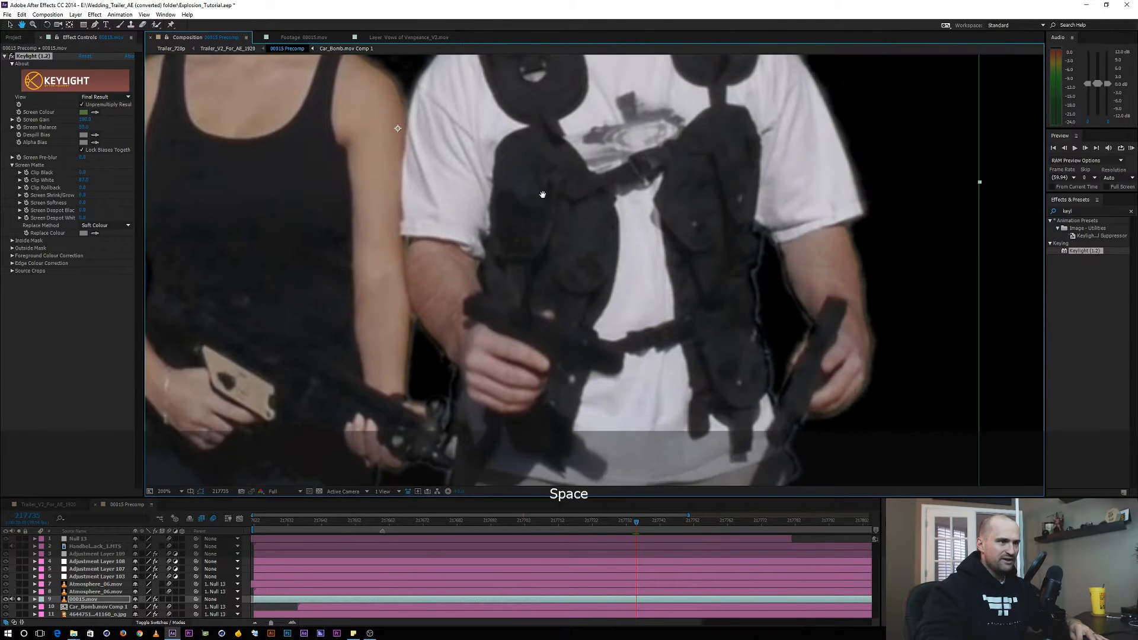
{"action": "left_click_drag", "start_coordinate": [329, 269], "coordinate": [476, 268]}
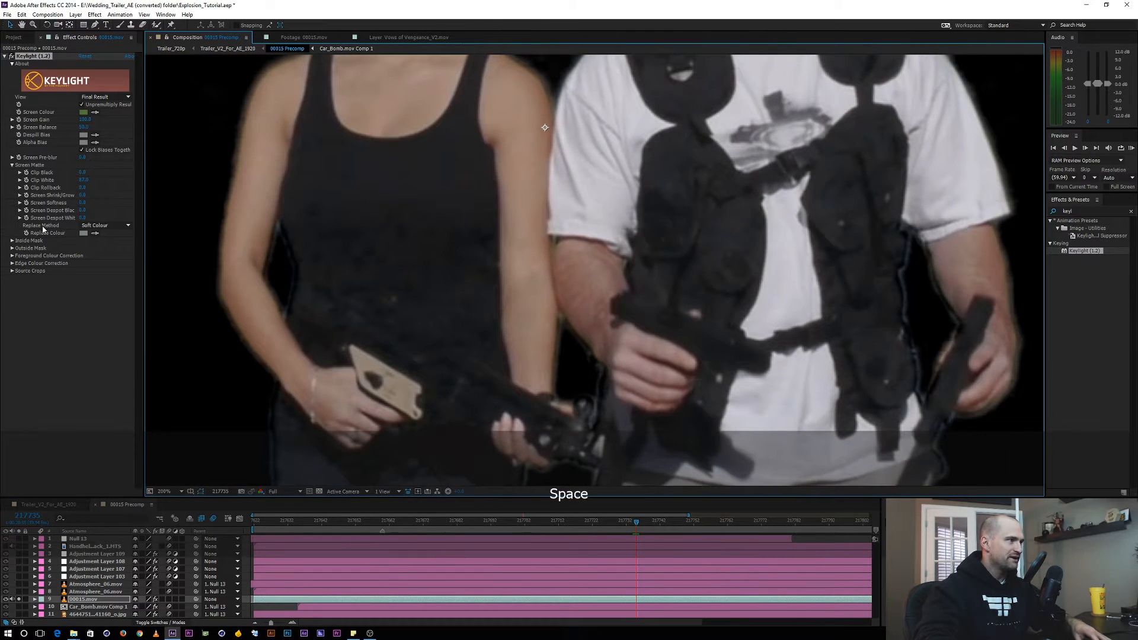
{"action": "left_click", "coordinate": [98, 226]}
{"action": "left_click", "coordinate": [107, 256]}
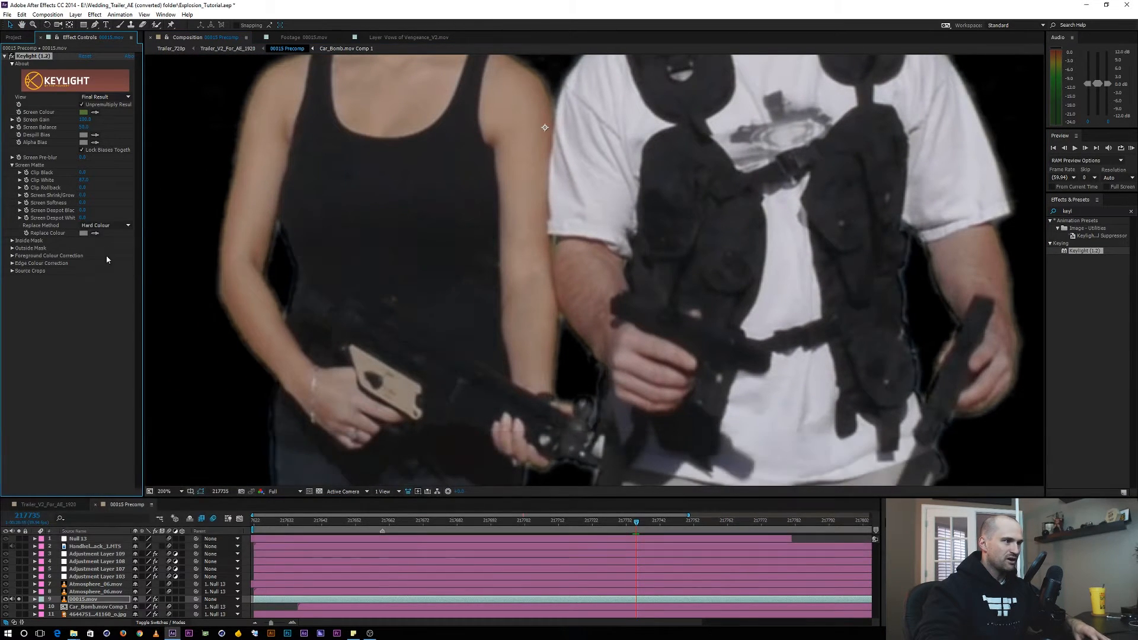
Step: Set Keylight's screen colour to the lighter green 8EAD77 to remove the outlines around the actors' heads
{"action": "scroll", "coordinate": [481, 261], "scroll_direction": "down", "scroll_amount": 2}
{"action": "key", "text": "space"}
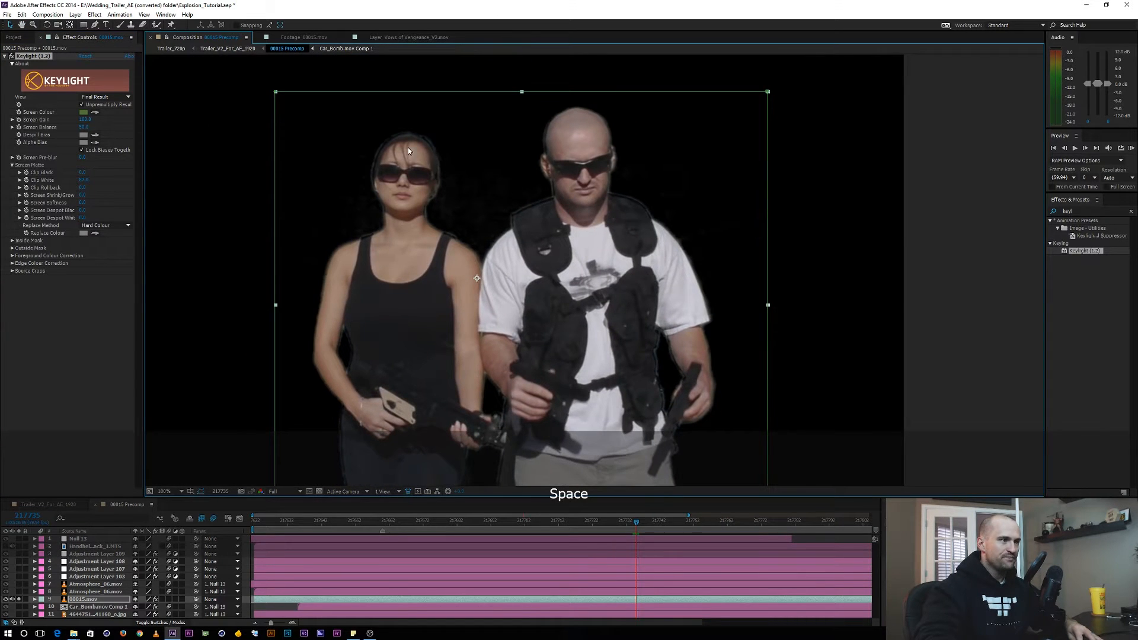
{"action": "scroll", "coordinate": [409, 148], "scroll_direction": "up", "scroll_amount": 2}
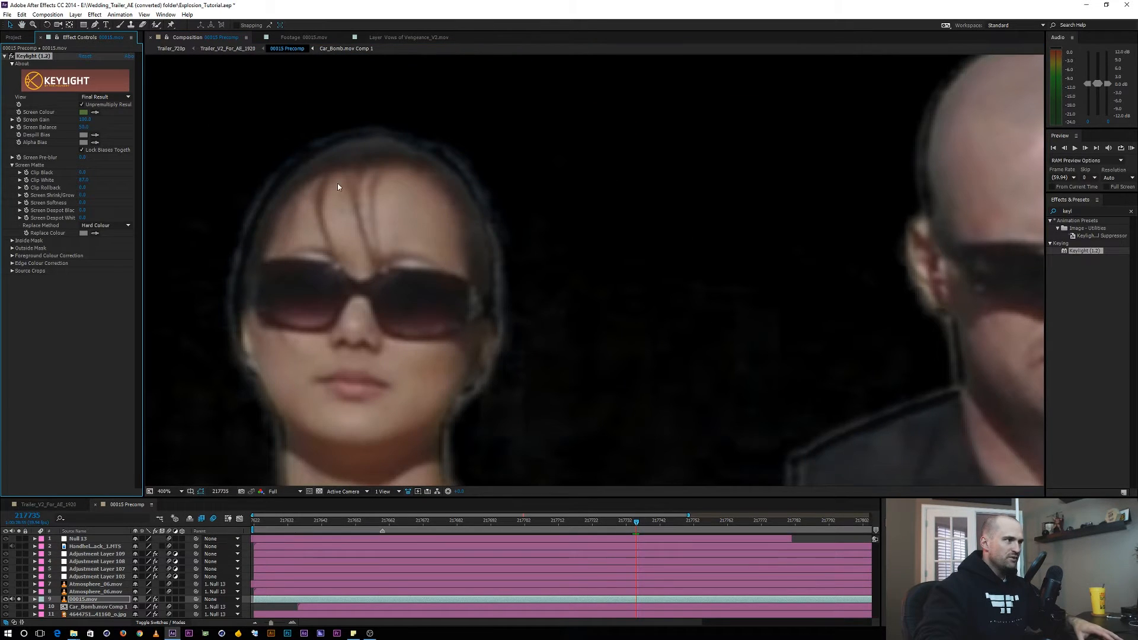
{"action": "left_click", "coordinate": [82, 113]}
{"action": "key", "text": "Escape"}
{"action": "left_click", "coordinate": [83, 113]}
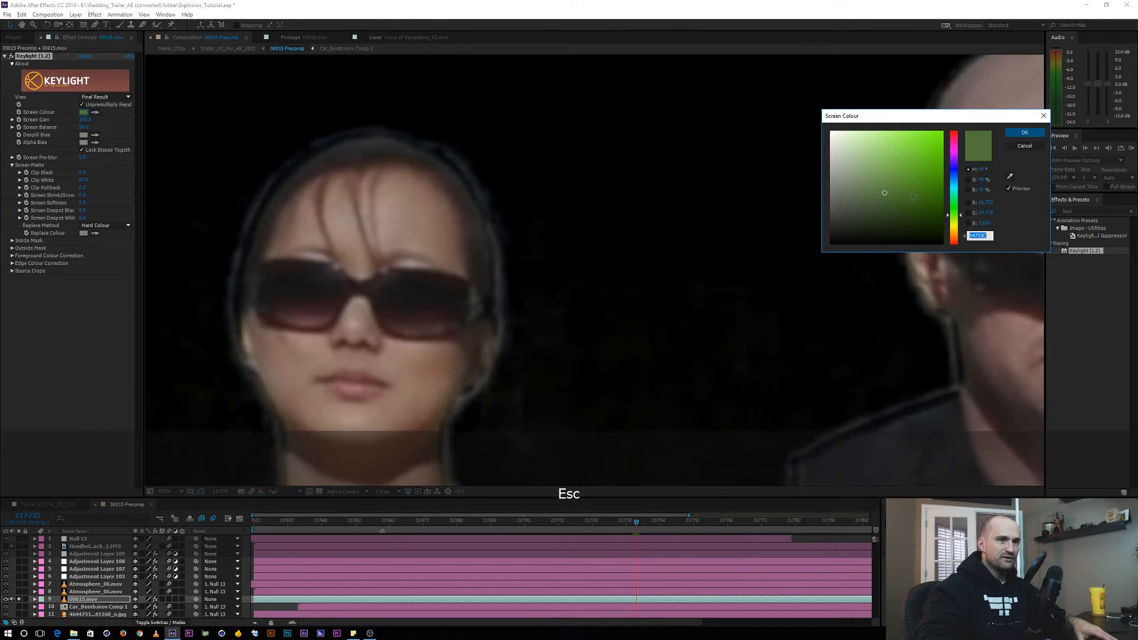
{"action": "left_click_drag", "start_coordinate": [885, 194], "coordinate": [867, 167]}
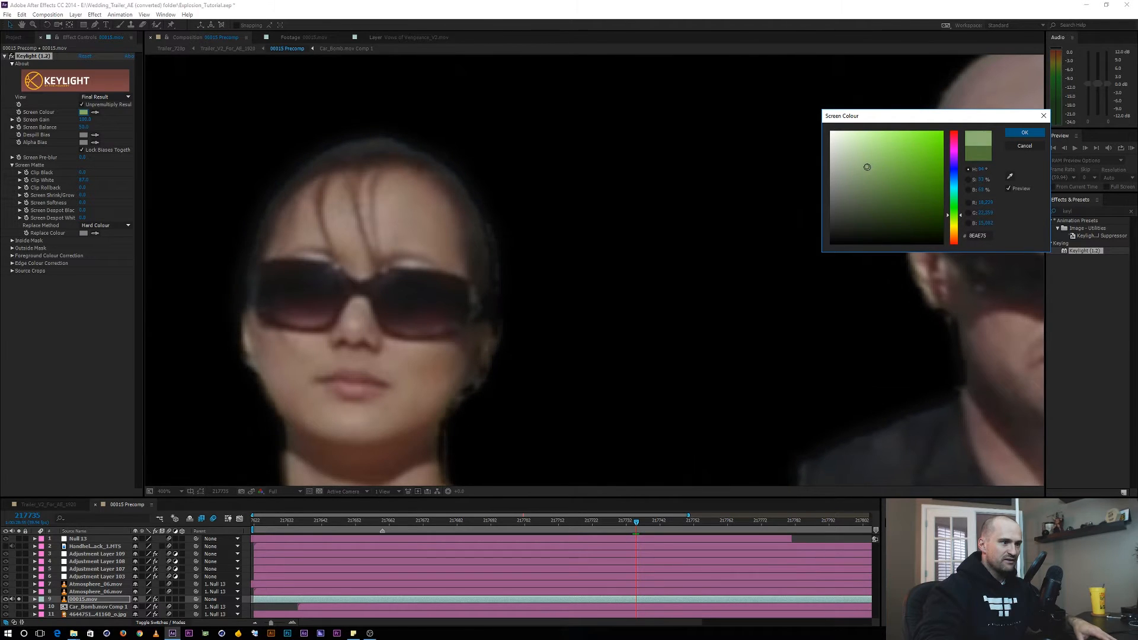
{"action": "key", "text": "space"}
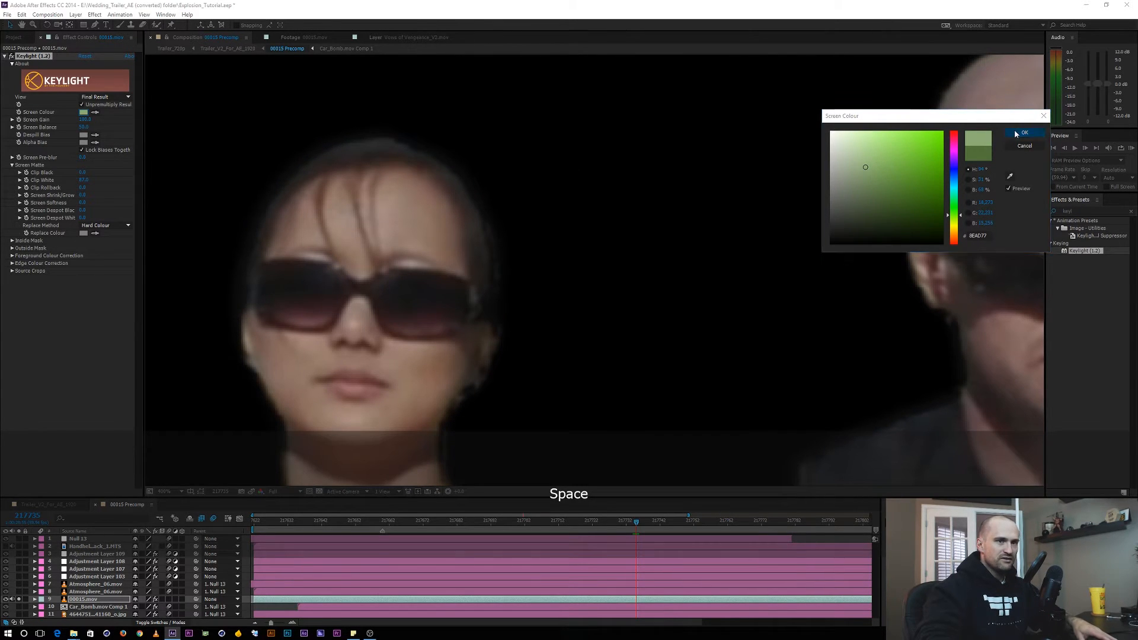
{"action": "left_click", "coordinate": [1017, 135]}
Step: Try a different Screen Gain in Keylight while checking the man's head edges, and undo the change
{"action": "left_click_drag", "start_coordinate": [1017, 135], "coordinate": [543, 117]}
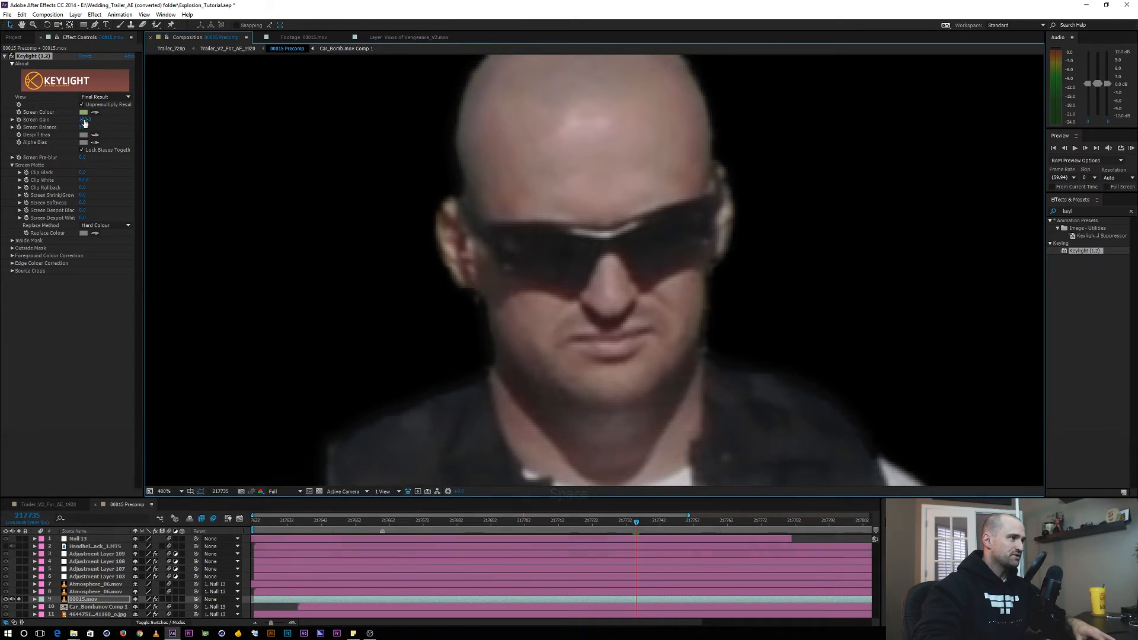
{"action": "mouse_move", "coordinate": [85, 123]}
{"action": "left_mouse_down"}
{"action": "mouse_move", "coordinate": [97, 122]}
{"action": "mouse_move", "coordinate": [77, 122]}
{"action": "mouse_move", "coordinate": [94, 133]}
{"action": "left_mouse_up"}
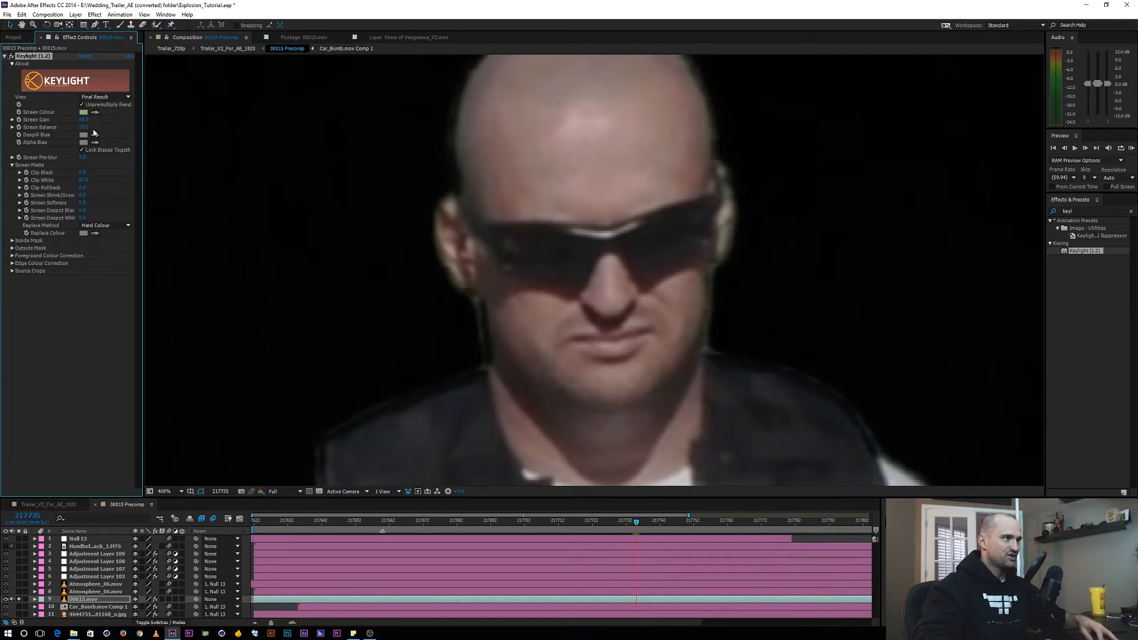
{"action": "key", "text": "ctrl+z"}
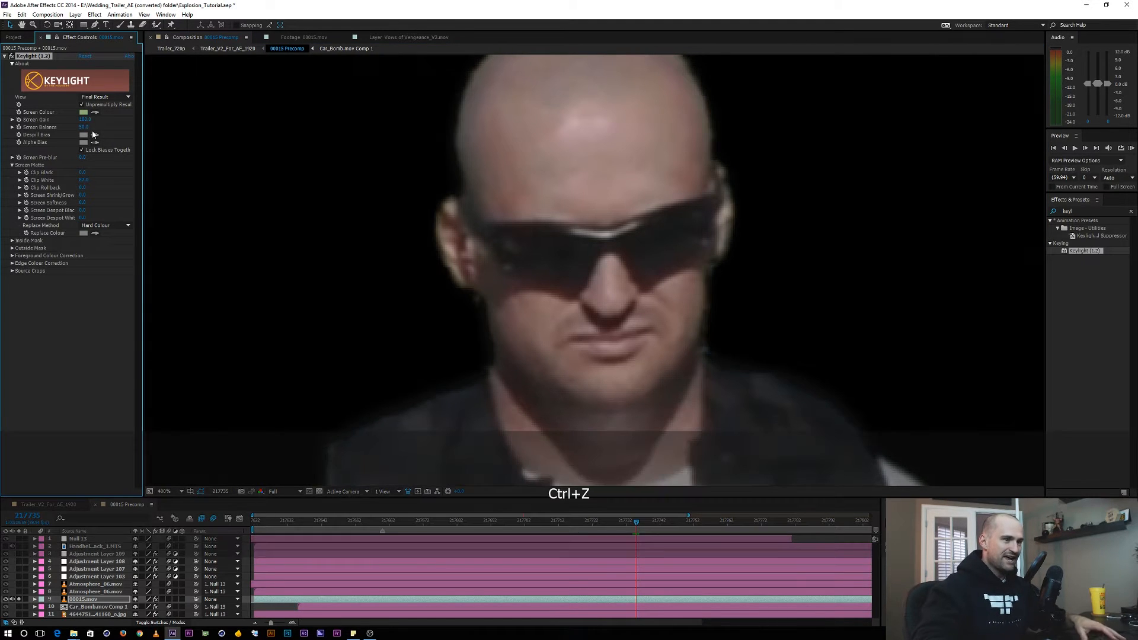
Step: Apply the Simple Choker effect to the 00015.mov layer and raise its Choke Matte slightly to tighten the actors' edges
{"action": "left_click_drag", "start_coordinate": [611, 297], "coordinate": [489, 229]}
{"action": "scroll", "coordinate": [489, 229], "scroll_direction": "down", "scroll_amount": 1}
{"action": "left_click_drag", "start_coordinate": [874, 143], "coordinate": [727, 216]}
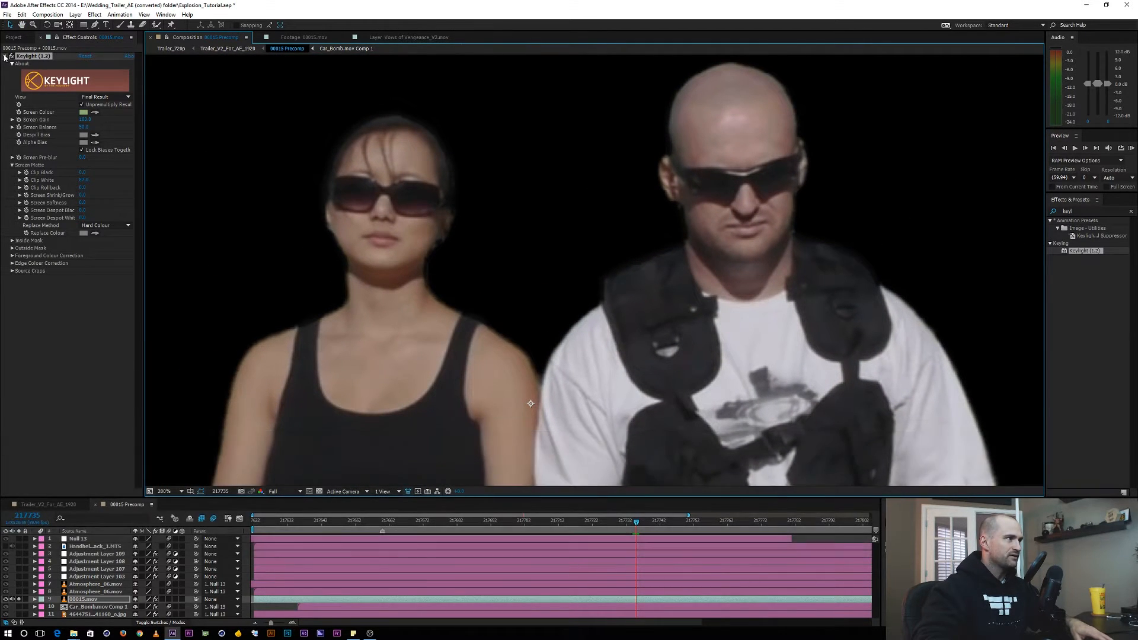
{"action": "left_click", "coordinate": [4, 56]}
{"action": "left_click", "coordinate": [61, 143]}
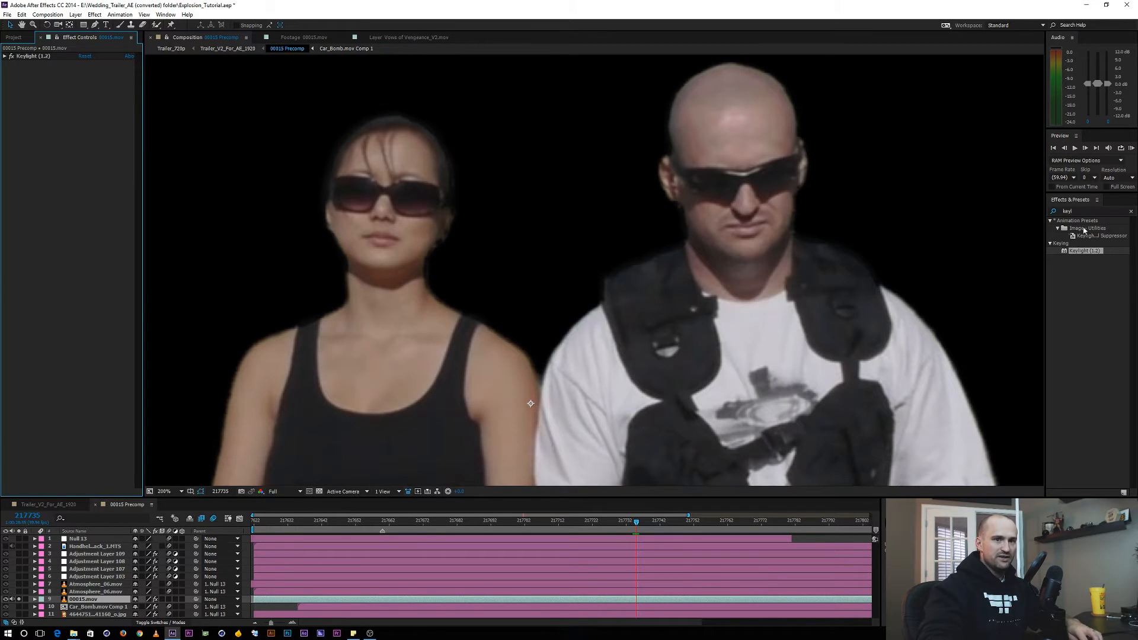
{"action": "left_click_drag", "start_coordinate": [1082, 211], "coordinate": [1044, 215]}
{"action": "type", "text": "simple"}
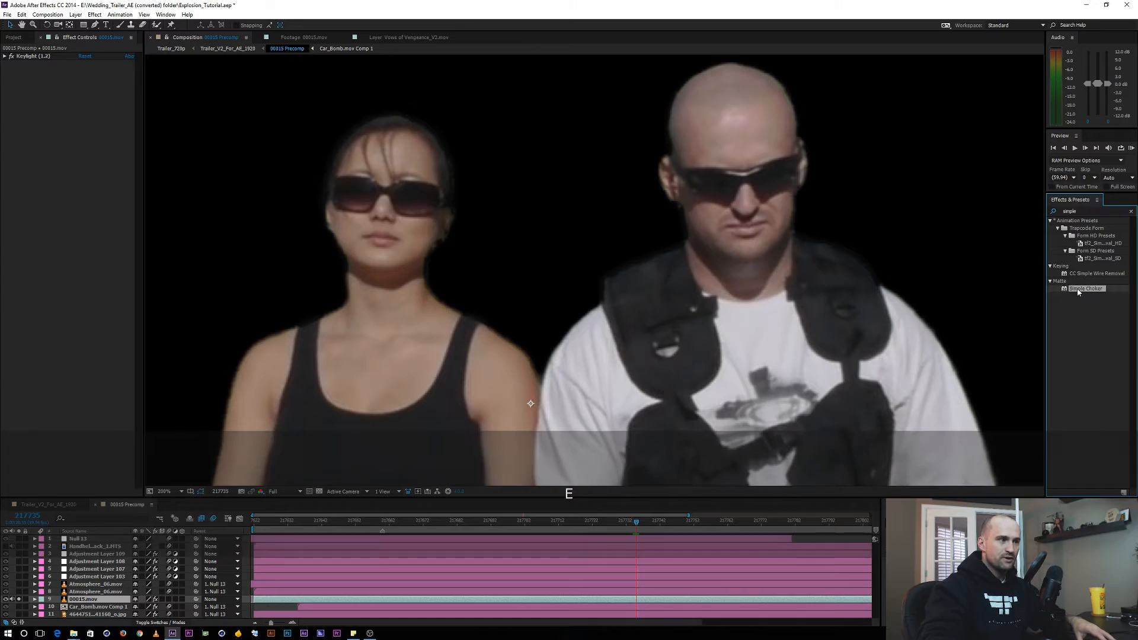
{"action": "left_click_drag", "start_coordinate": [1078, 287], "coordinate": [87, 78]}
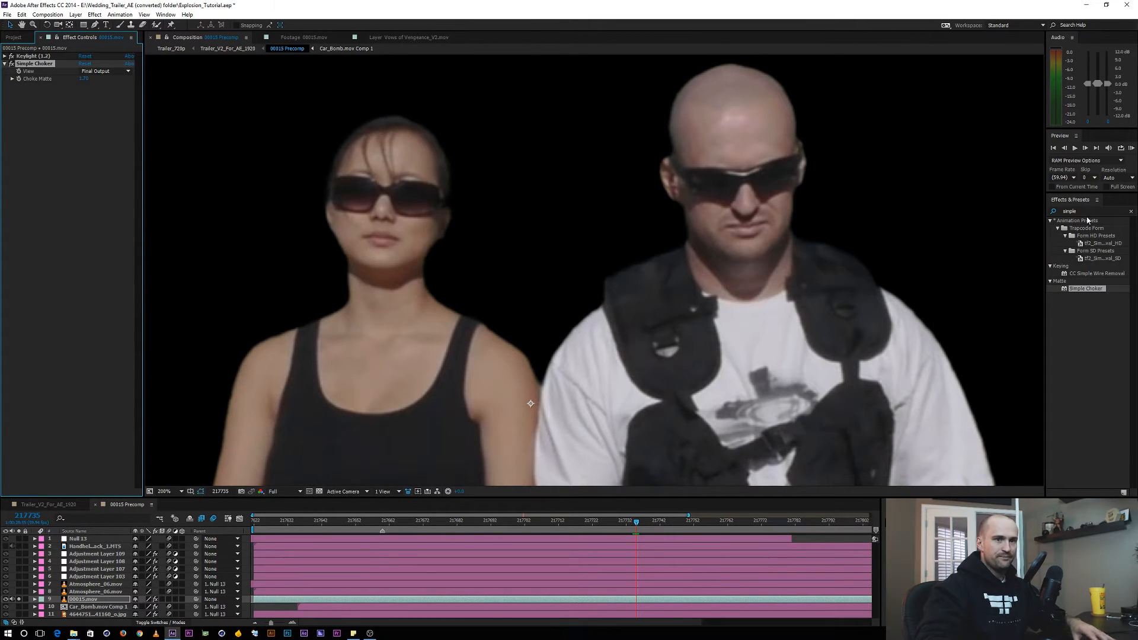
Step: Find the Edge Blur effect and apply it to the 00015.mov layer after Simple Choker
{"action": "left_click_drag", "start_coordinate": [1089, 210], "coordinate": [1016, 211]}
{"action": "key", "text": "ctrl+a"}
{"action": "type", "text": "ed"}
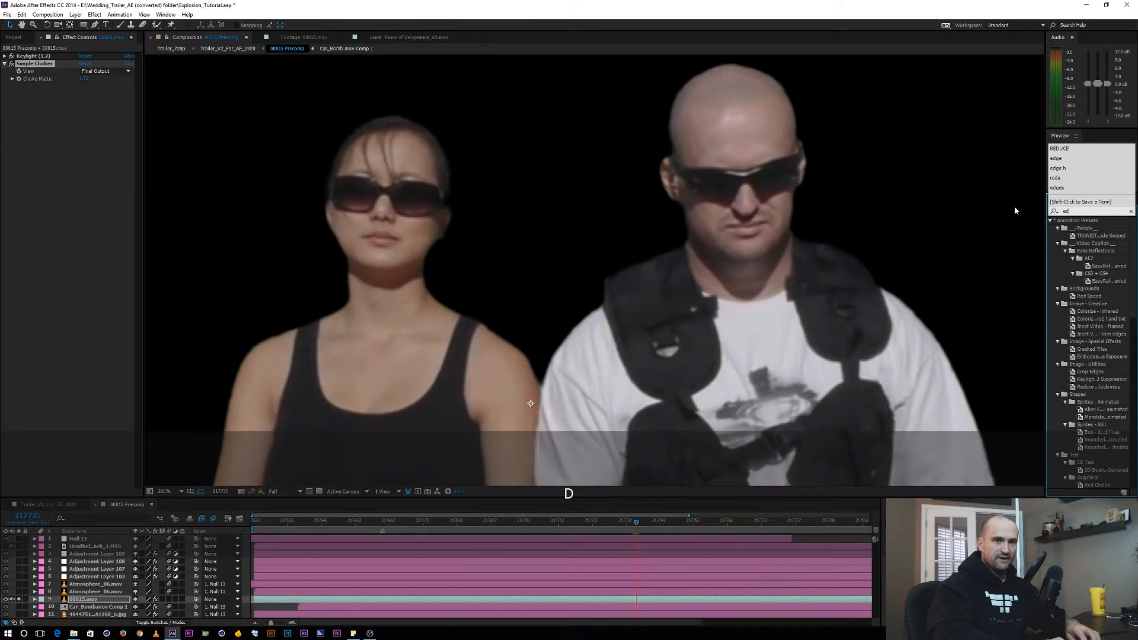
{"action": "type", "text": "ge"}
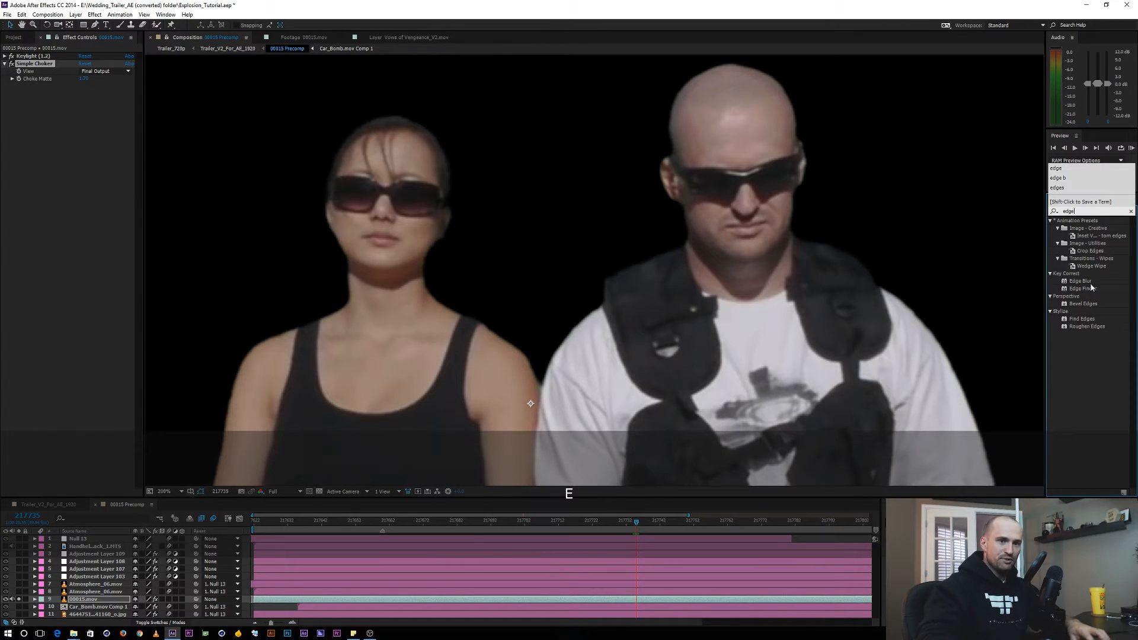
{"action": "left_click_drag", "start_coordinate": [1080, 285], "coordinate": [791, 249]}
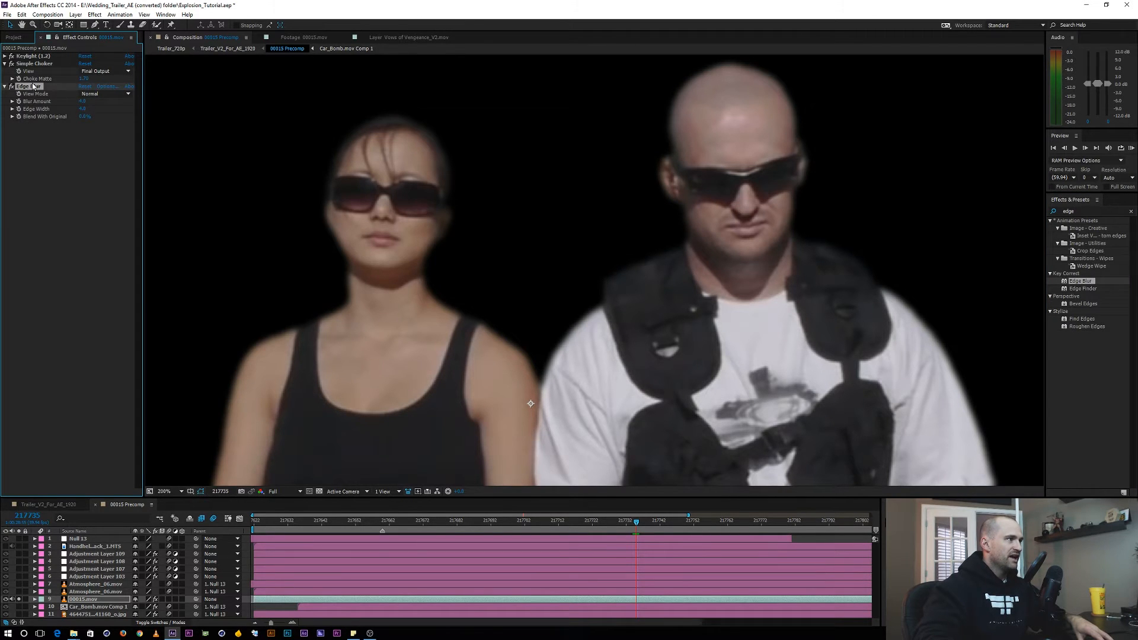
Step: Reduce Edge Blur's Blur Amount to about 1 for a subtle softening of the actors' edges
{"action": "left_click", "coordinate": [4, 56]}
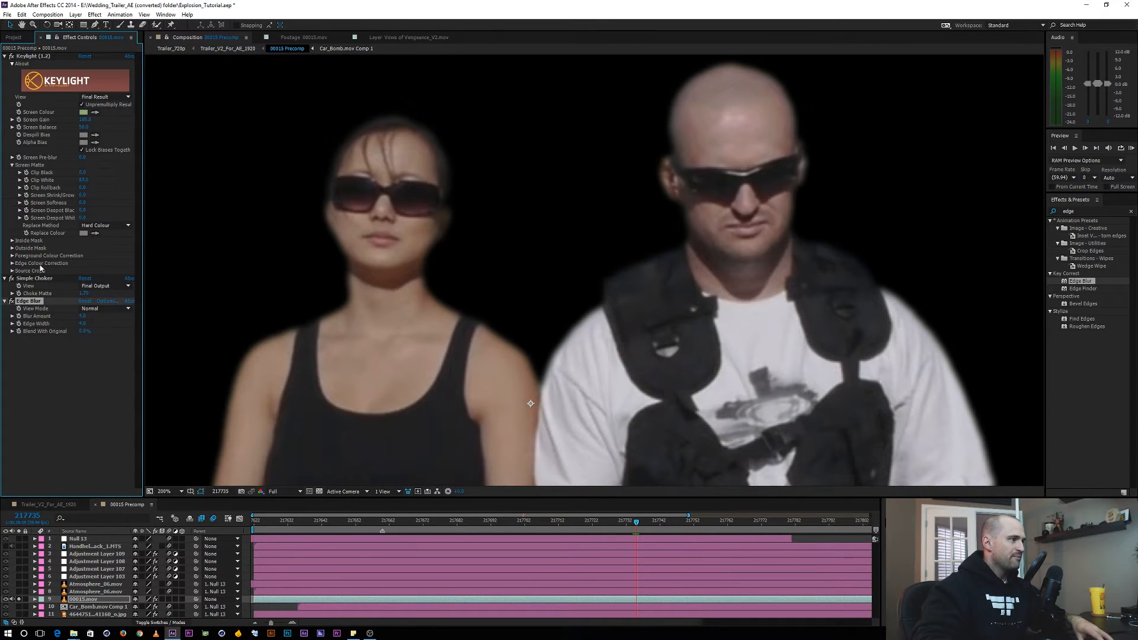
{"action": "left_click", "coordinate": [4, 56]}
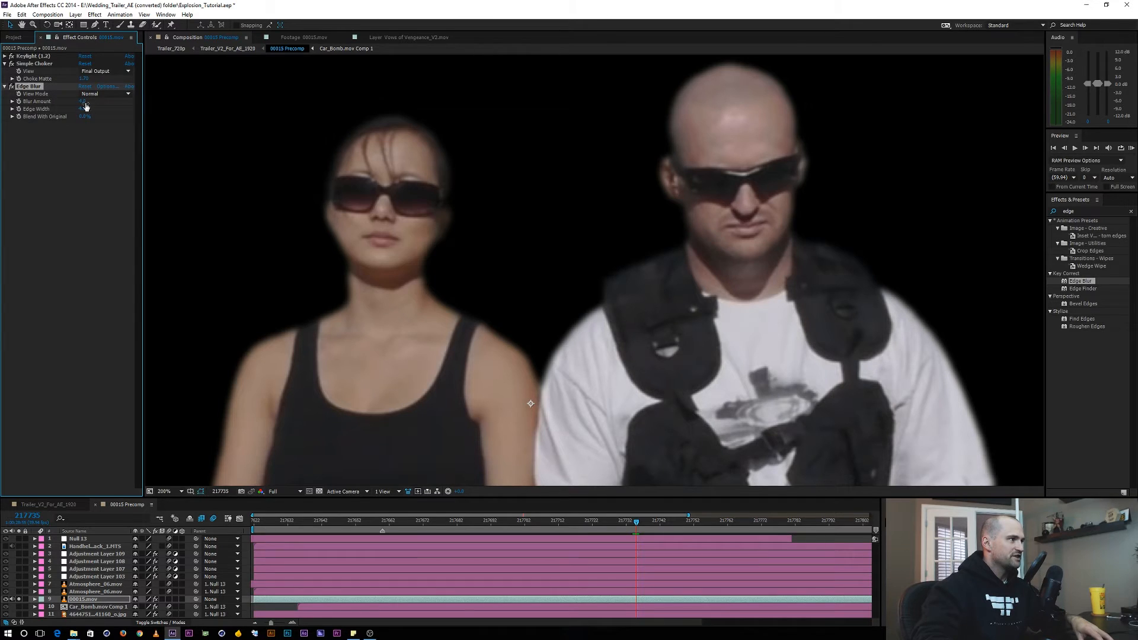
{"action": "left_click_drag", "start_coordinate": [78, 101], "coordinate": [55, 95]}
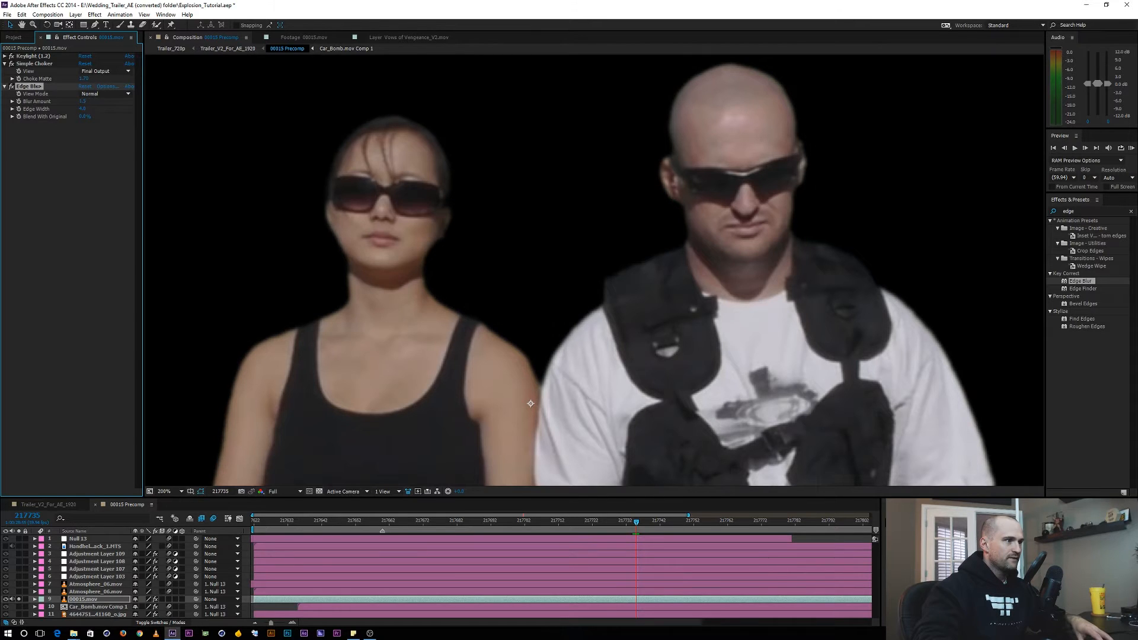
Step: Find the Light Wrap effect and apply it to the 00015.mov layer after Edge Blur
{"action": "scroll", "coordinate": [520, 293], "scroll_direction": "down", "scroll_amount": 1}
{"action": "key", "text": "space"}
{"action": "left_click_drag", "start_coordinate": [604, 369], "coordinate": [572, 285]}
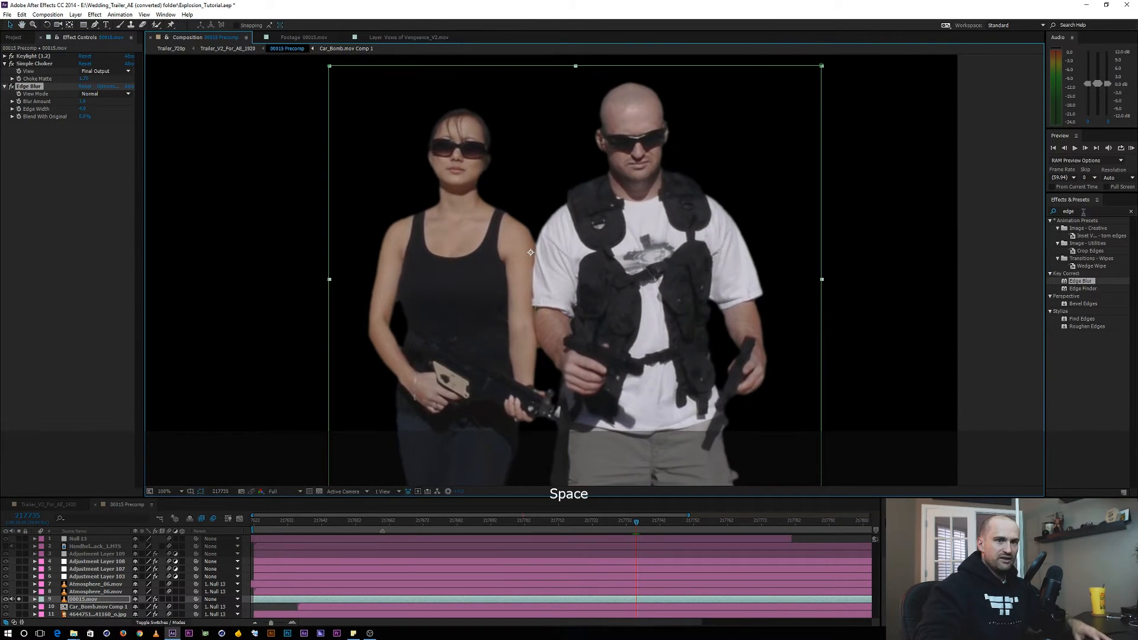
{"action": "left_click_drag", "start_coordinate": [1080, 212], "coordinate": [1033, 208]}
{"action": "type", "text": "lig"}
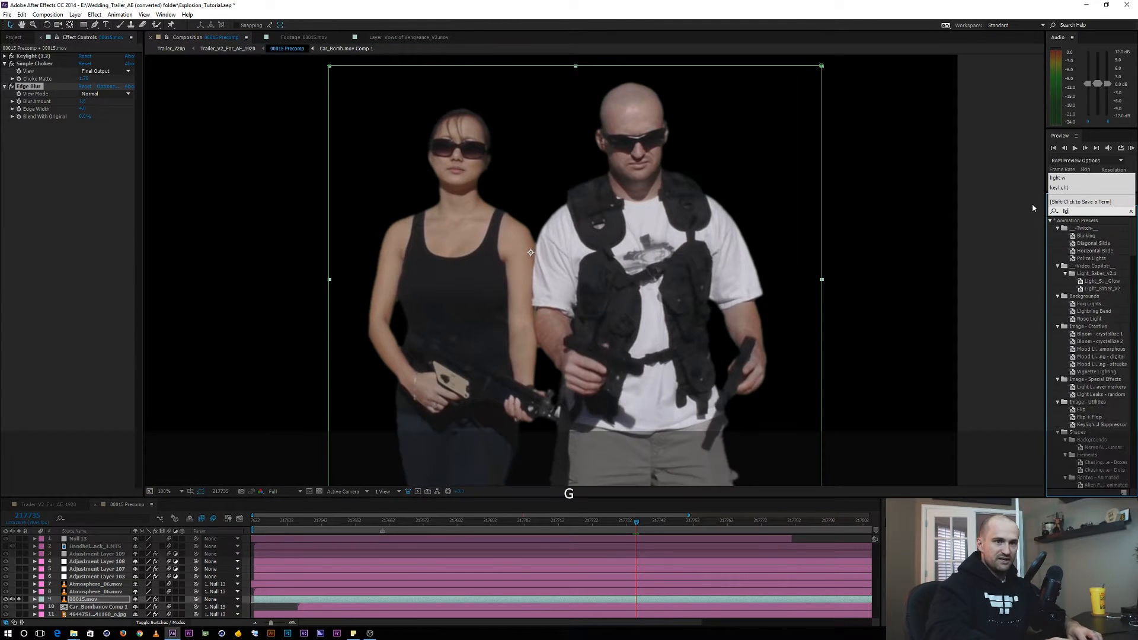
{"action": "type", "text": "ht w"}
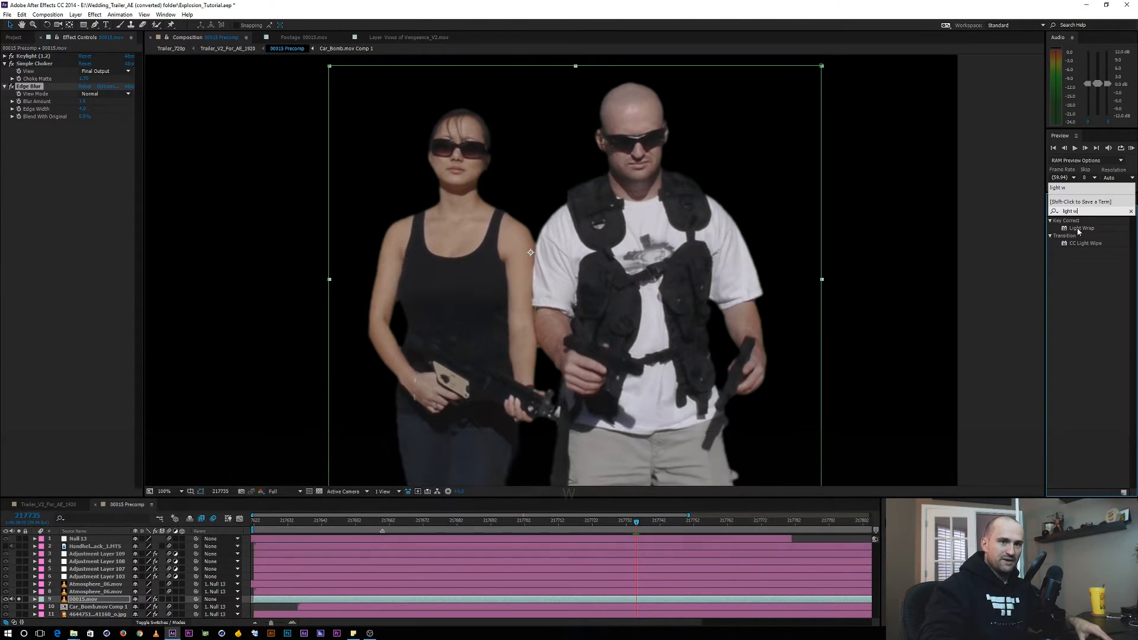
{"action": "left_click_drag", "start_coordinate": [1081, 228], "coordinate": [101, 200]}
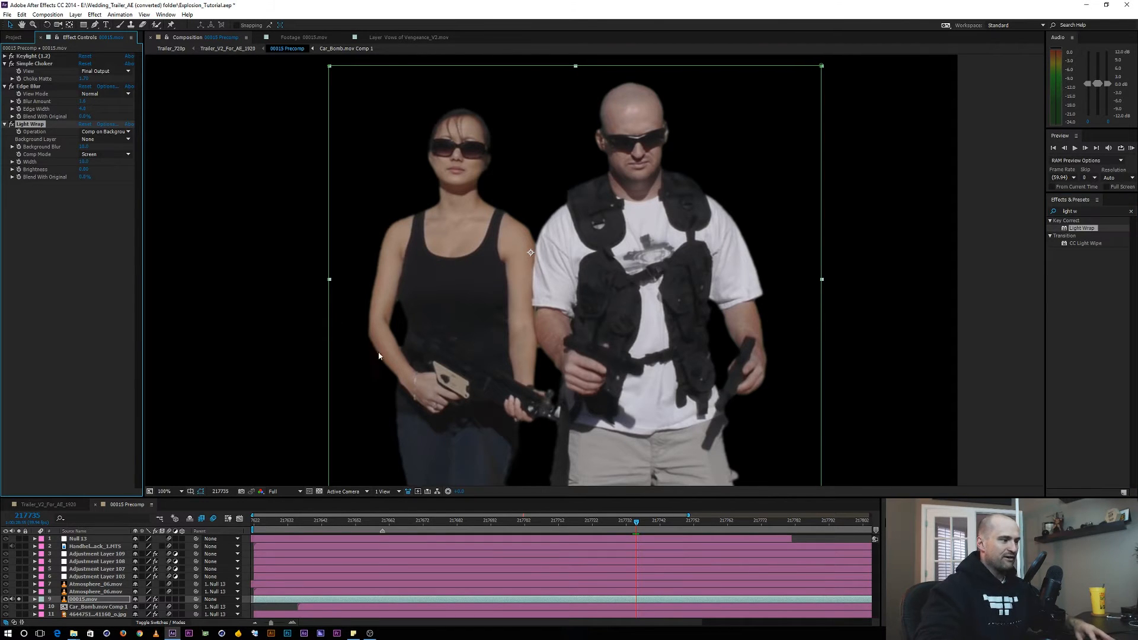
Step: Solo the Car_Bomb.mov Comp 1 layer together with the actors to show the explosion behind them
{"action": "left_click", "coordinate": [77, 607]}
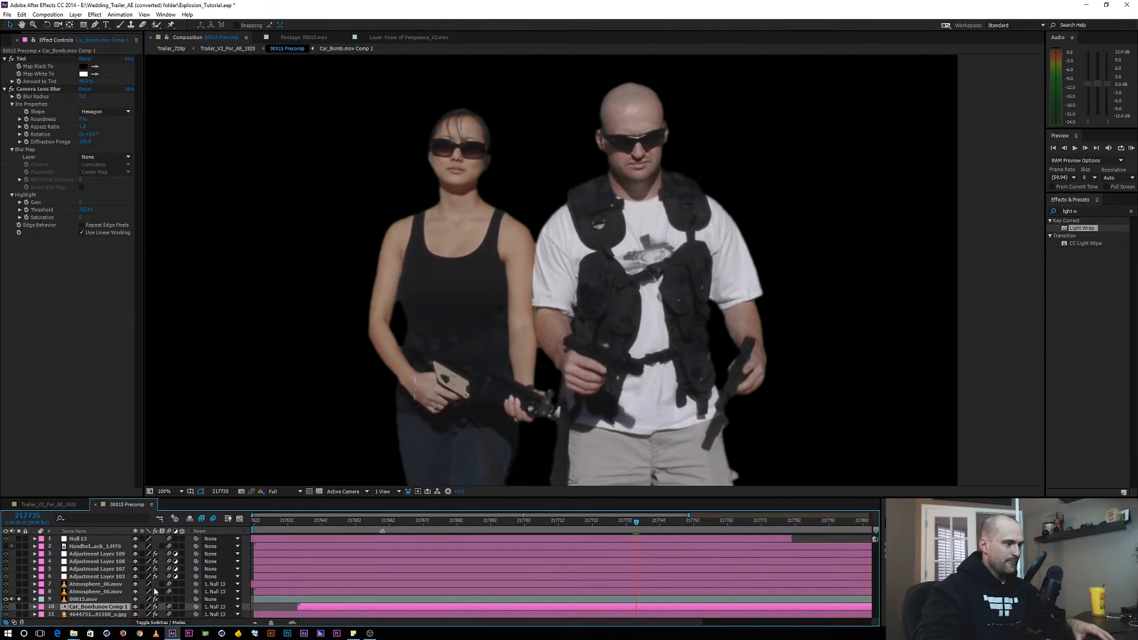
{"action": "left_click", "coordinate": [19, 607]}
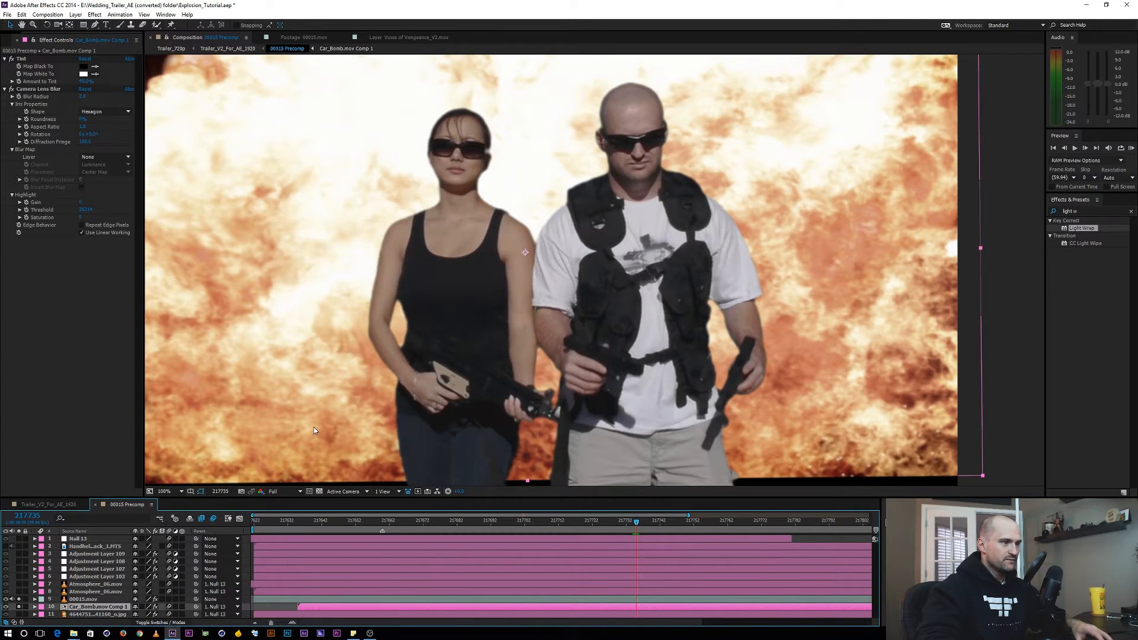
{"action": "scroll", "coordinate": [314, 428], "scroll_direction": "down", "scroll_amount": 2}
{"action": "scroll", "coordinate": [313, 428], "scroll_direction": "up", "scroll_amount": 1}
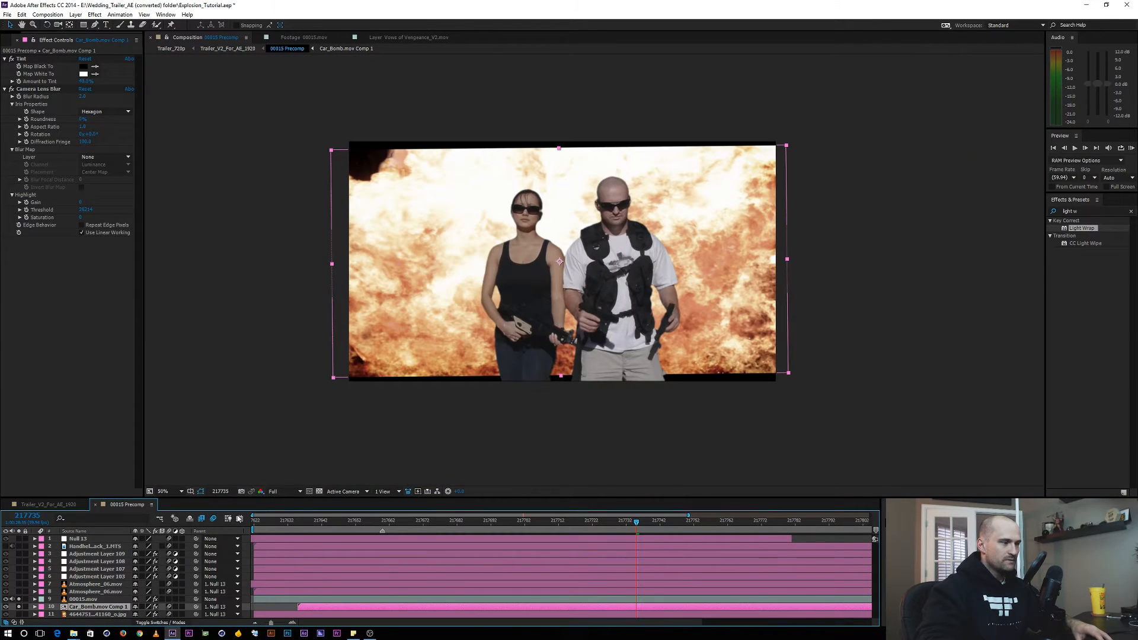
Step: Open Car_Bomb.mov Comp 1 and delete its two Wood_Debris layers
{"action": "double_click", "coordinate": [89, 607]}
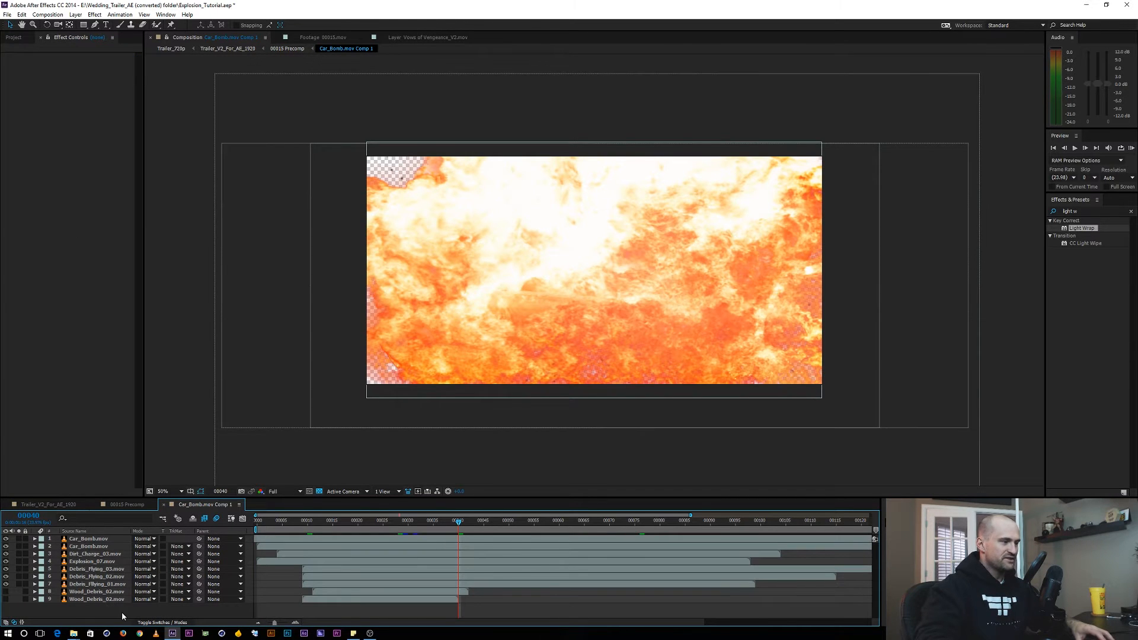
{"action": "left_click", "coordinate": [89, 591]}
{"action": "left_click", "coordinate": [92, 599], "text": "shift"}
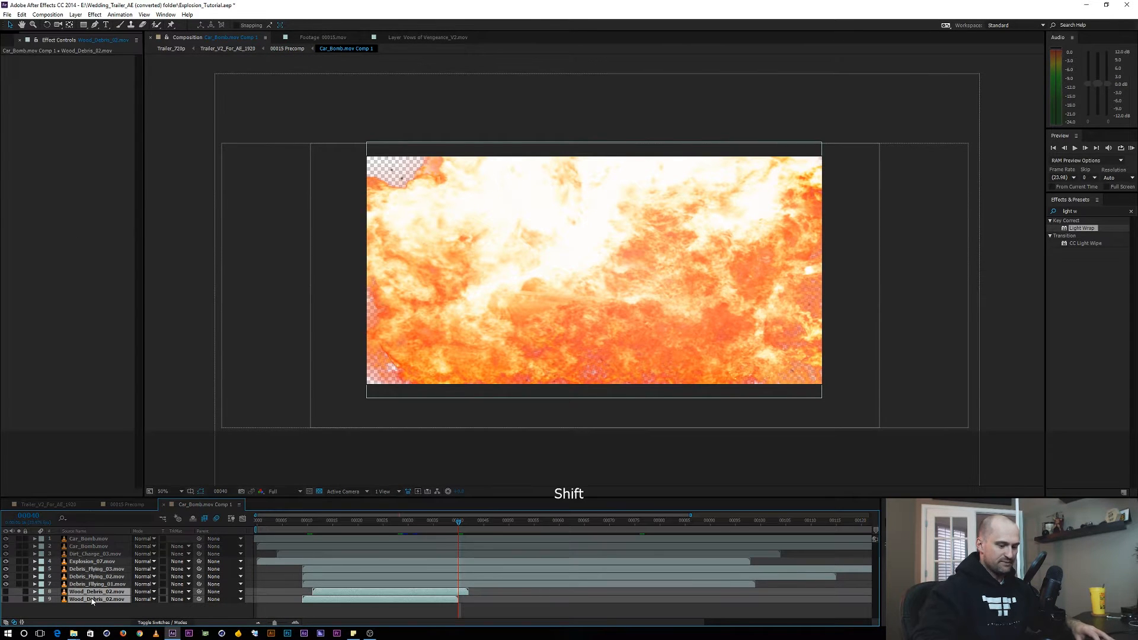
{"action": "key", "text": "Delete"}
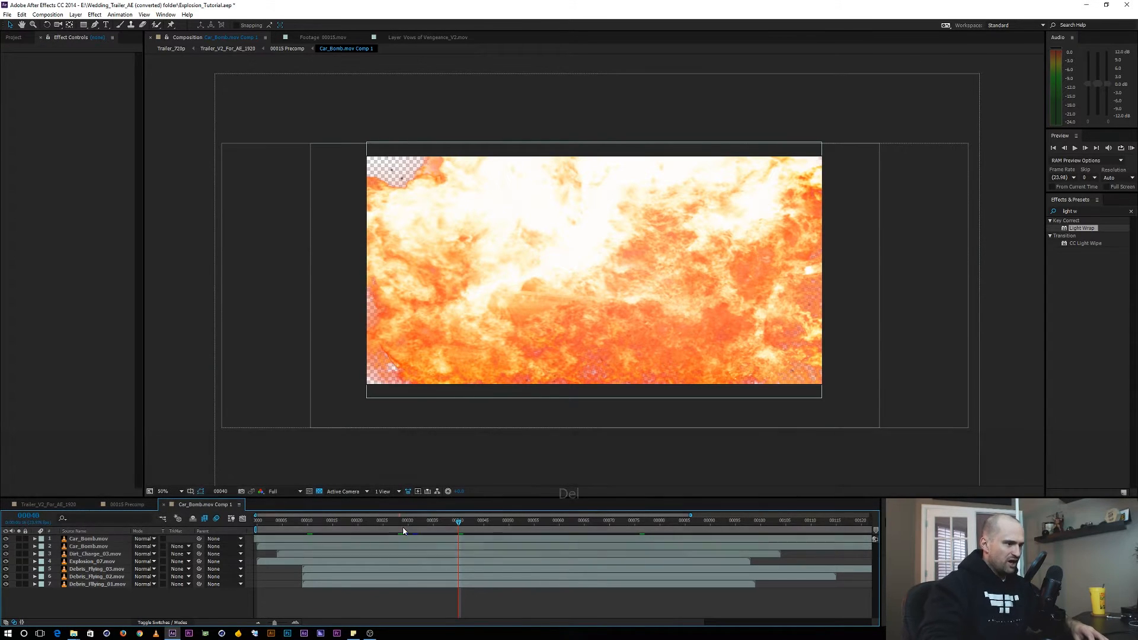
Step: Hide all layers of the explosion comp at frame 18, show only Debris_Flying_01.mov, and inspect it up to frame 20
{"action": "left_click", "coordinate": [385, 521]}
{"action": "left_click_drag", "start_coordinate": [384, 521], "coordinate": [348, 520]}
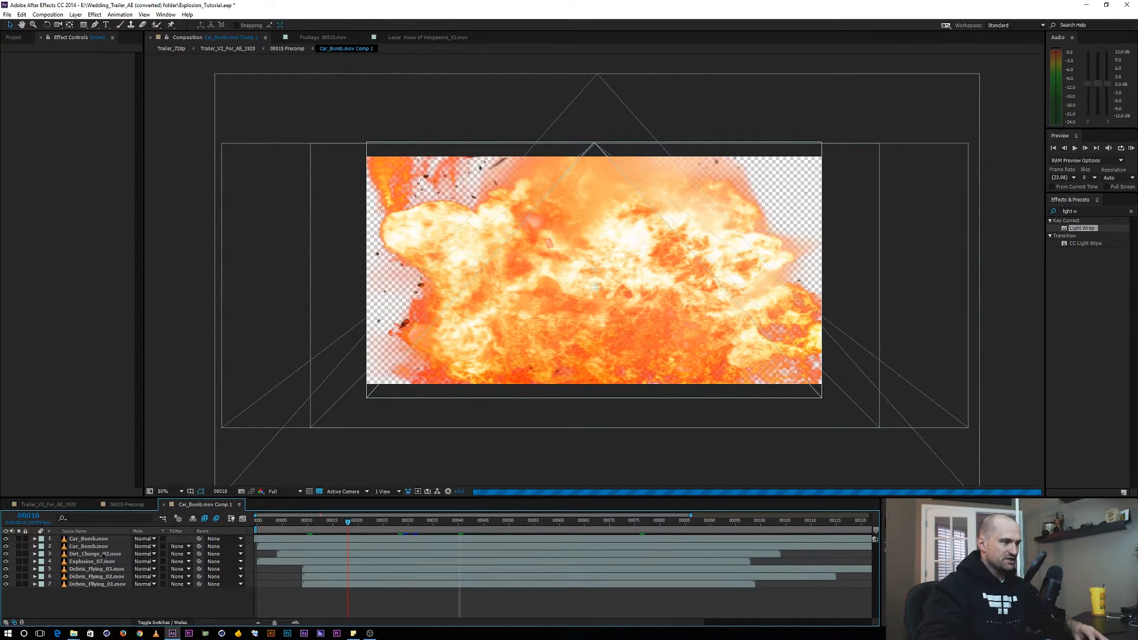
{"action": "left_click_drag", "start_coordinate": [9, 558], "coordinate": [6, 538]}
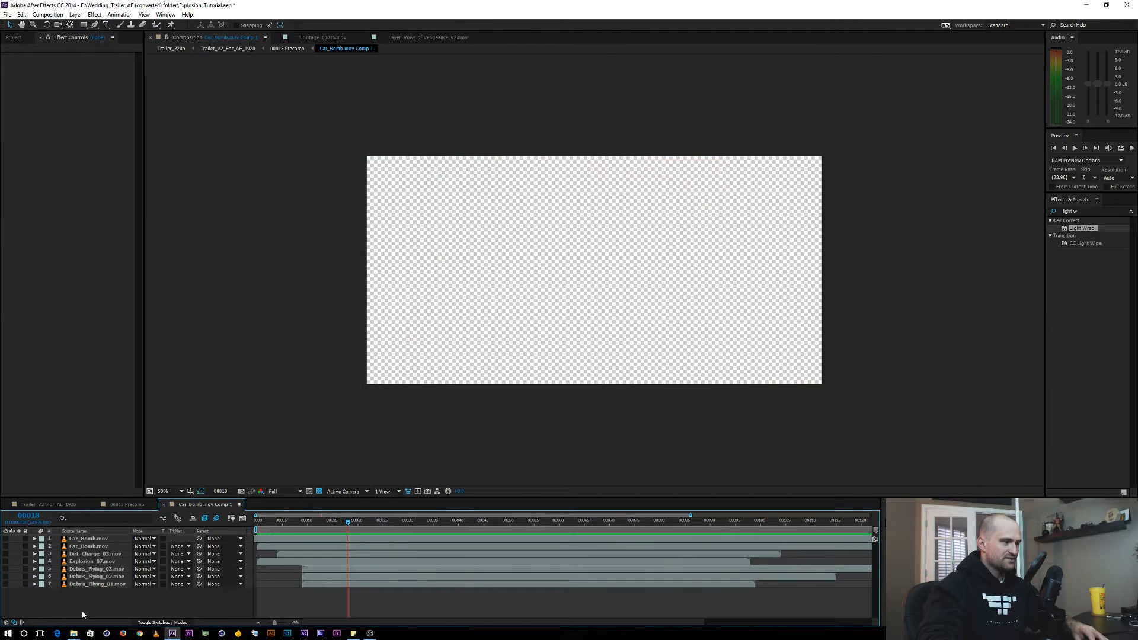
{"action": "left_click", "coordinate": [5, 583]}
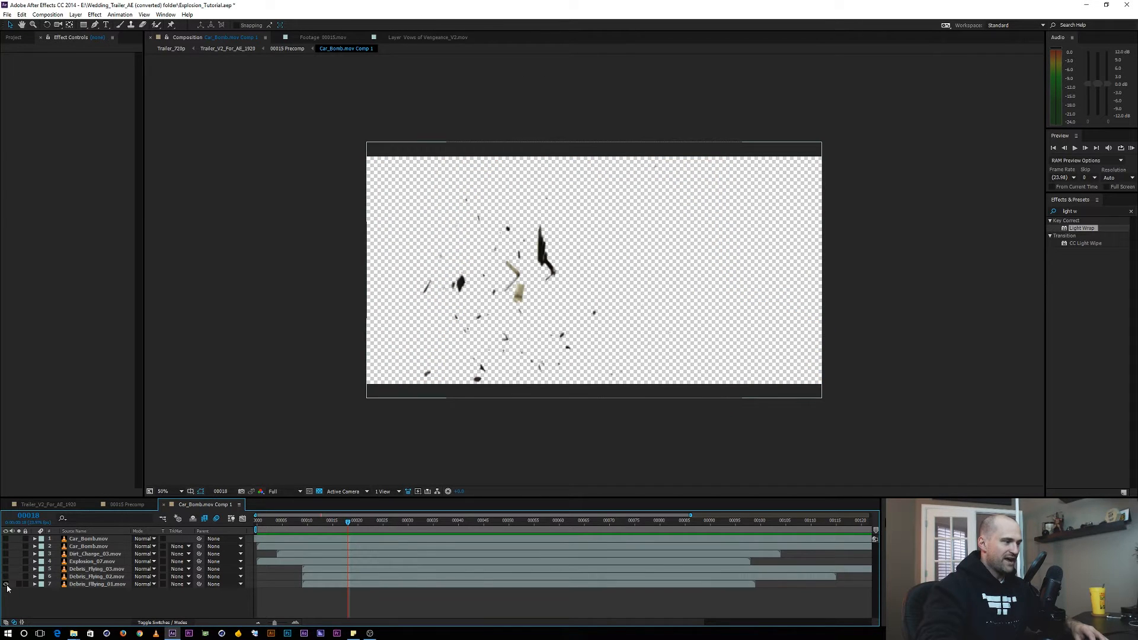
{"action": "left_click", "coordinate": [106, 584]}
{"action": "left_click_drag", "start_coordinate": [348, 520], "coordinate": [356, 521]}
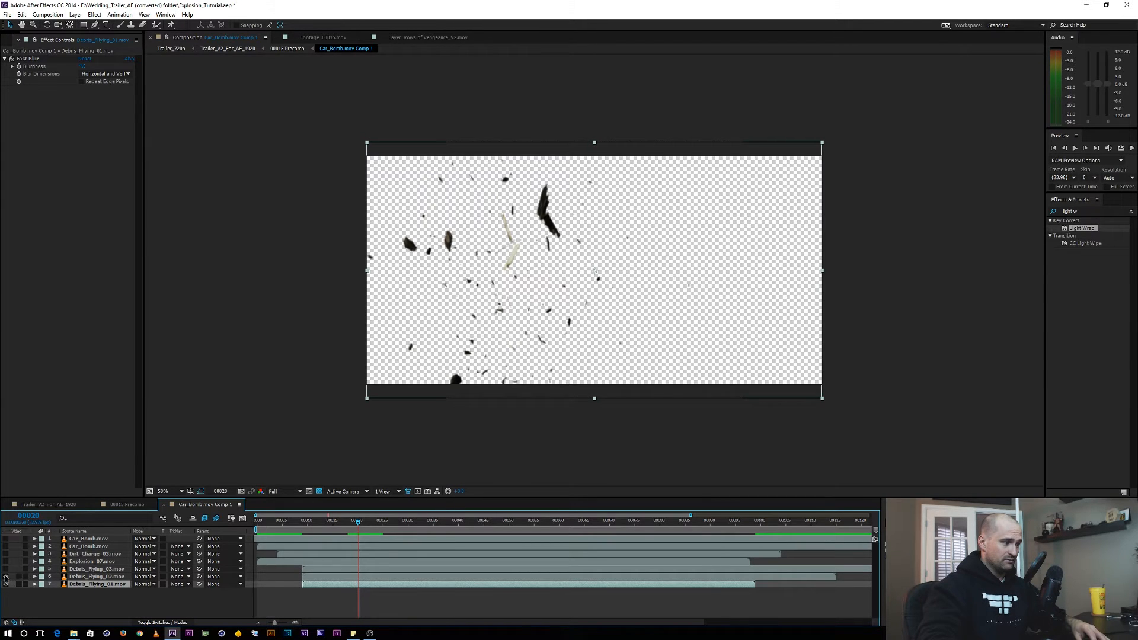
Step: Show Debris_Flying_02.mov and Debris_Flying_03.mov as well and scrub through the combined debris
{"action": "left_click", "coordinate": [6, 576]}
{"action": "left_click", "coordinate": [85, 578]}
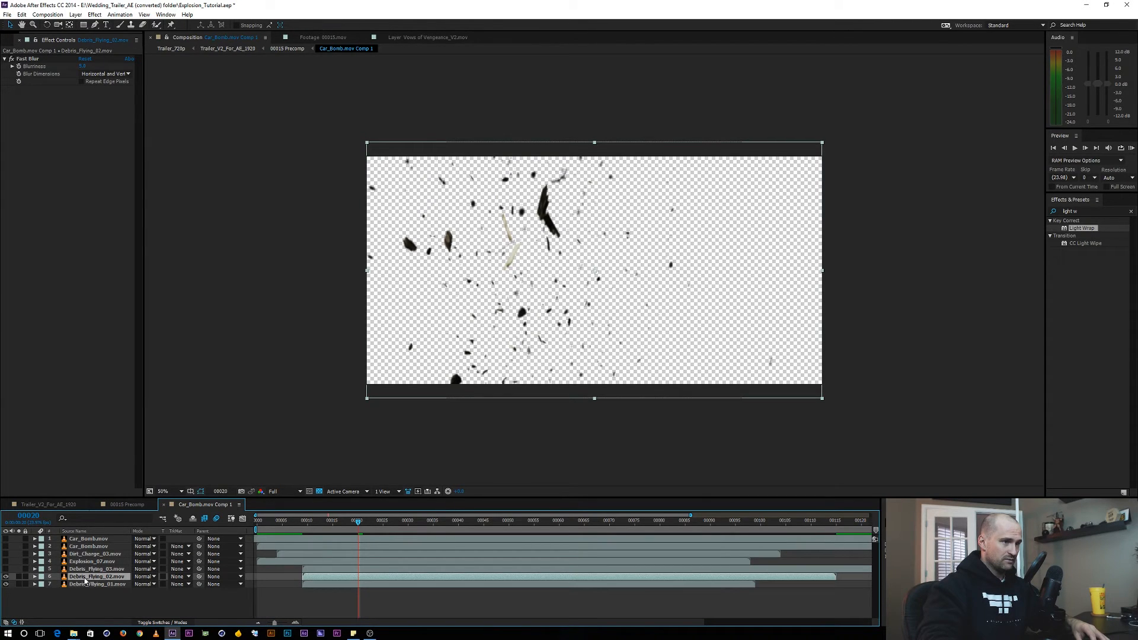
{"action": "left_click", "coordinate": [6, 569]}
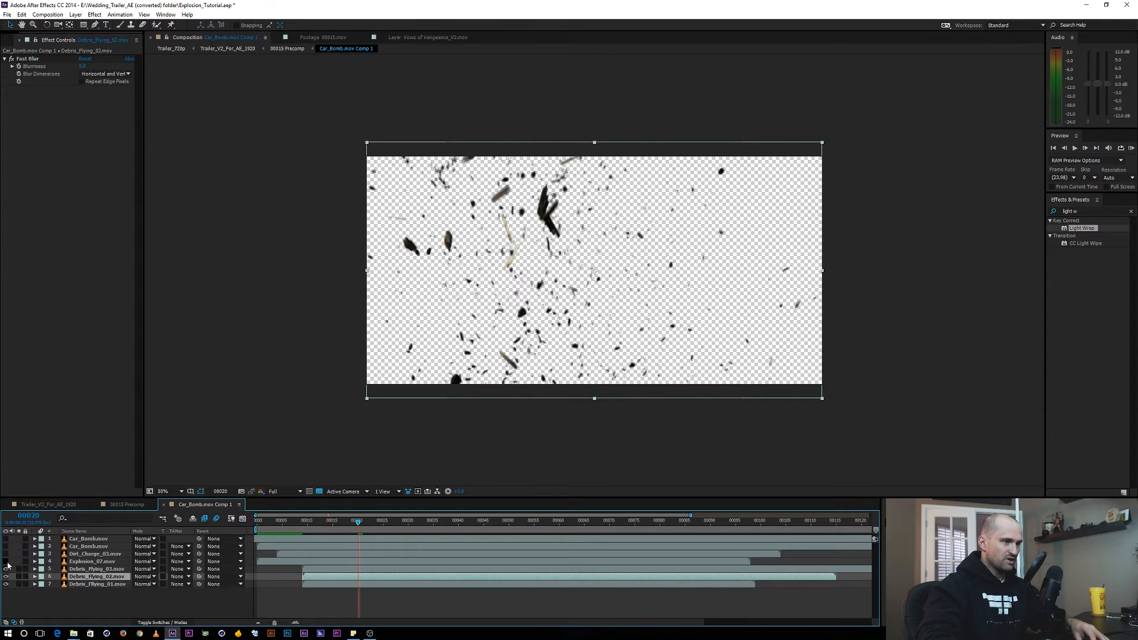
{"action": "mouse_move", "coordinate": [358, 523]}
{"action": "left_mouse_down"}
{"action": "mouse_move", "coordinate": [414, 521]}
{"action": "mouse_move", "coordinate": [288, 522]}
{"action": "mouse_move", "coordinate": [337, 522]}
{"action": "left_mouse_up"}
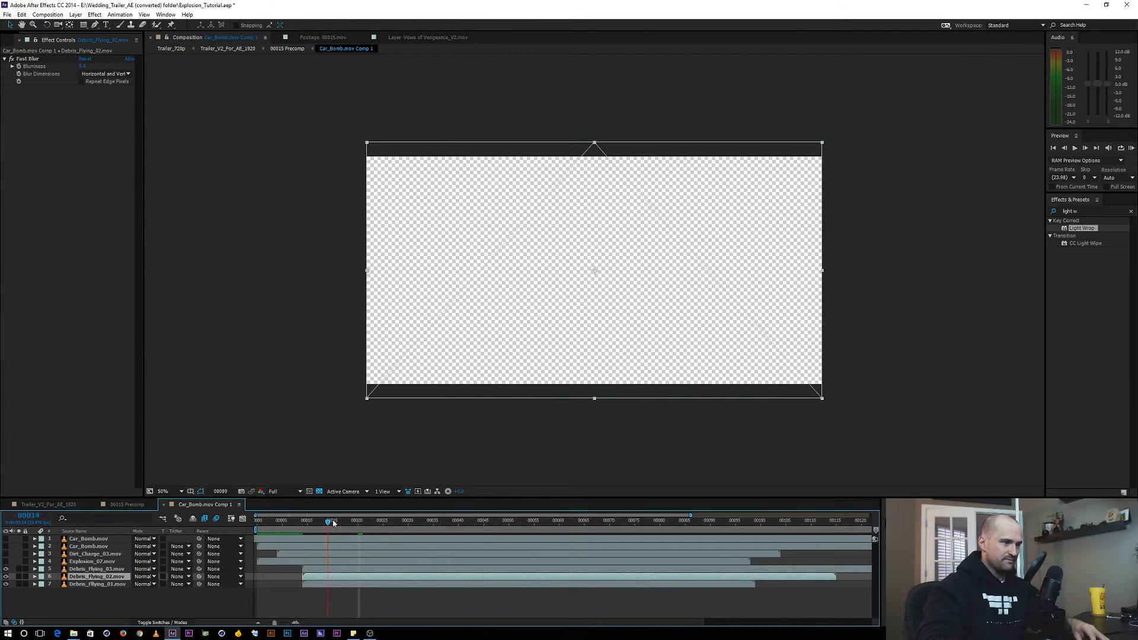
{"action": "left_click", "coordinate": [20, 566]}
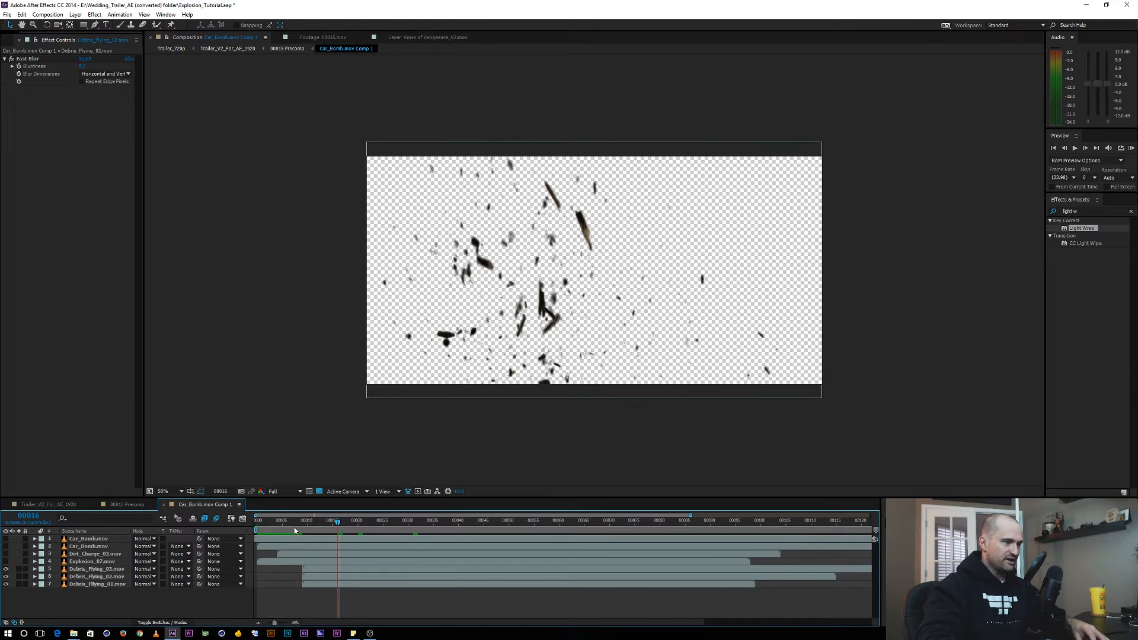
Step: Make Explosion_07.mov and Dirt_Charge_03.mov visible and scrub through the first frames of the blast
{"action": "left_click", "coordinate": [6, 561]}
{"action": "mouse_move", "coordinate": [288, 521]}
{"action": "left_mouse_down"}
{"action": "mouse_move", "coordinate": [307, 519]}
{"action": "mouse_move", "coordinate": [297, 518]}
{"action": "left_mouse_up"}
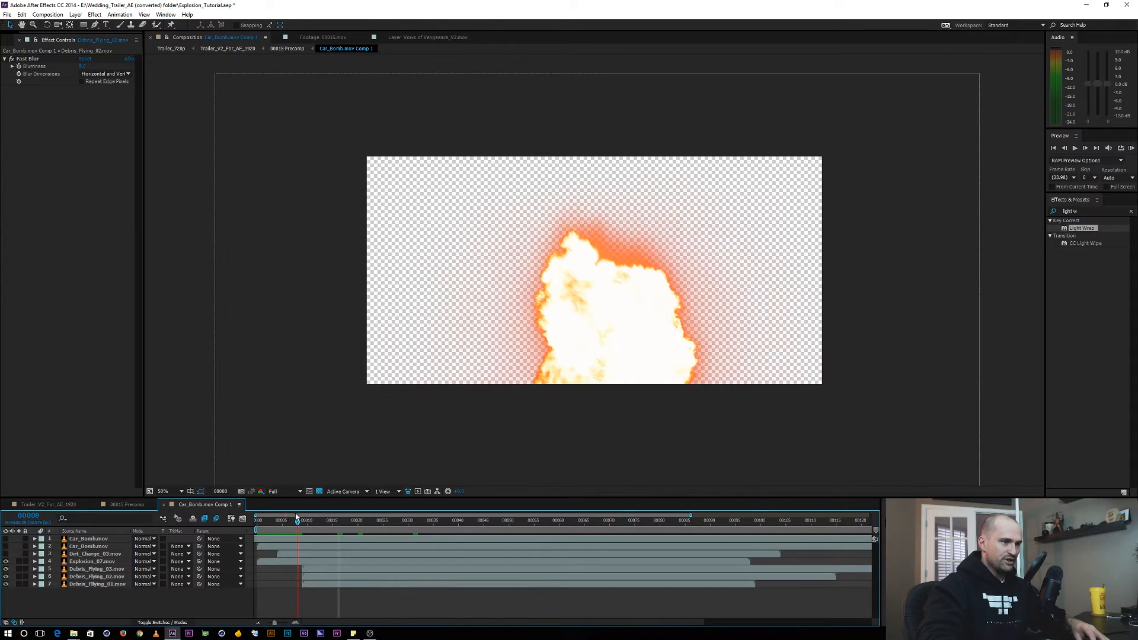
{"action": "left_click", "coordinate": [6, 554]}
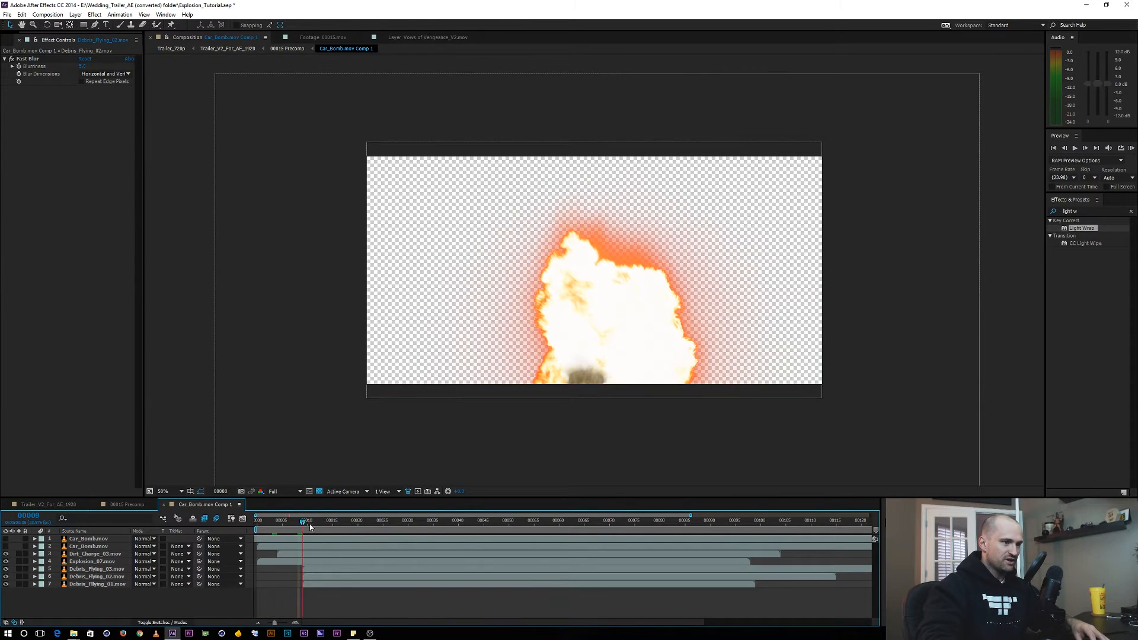
{"action": "left_click_drag", "start_coordinate": [310, 526], "coordinate": [283, 521]}
Step: Show both Car_Bomb.mov layers and solo them to examine their fireballs at frame 20
{"action": "left_click", "coordinate": [6, 538]}
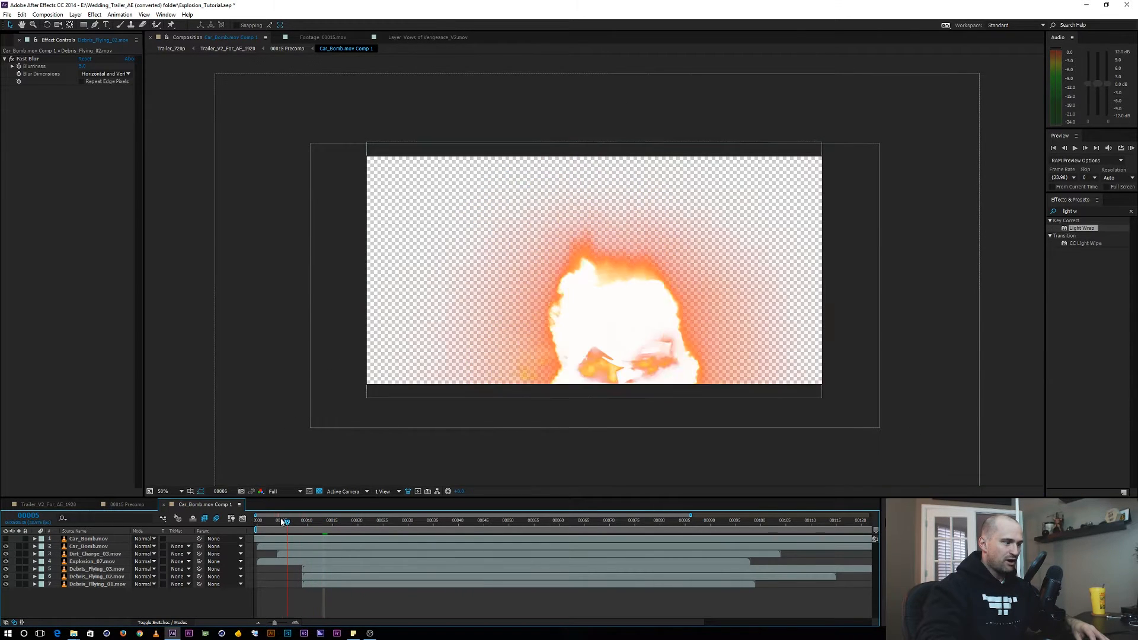
{"action": "left_click", "coordinate": [19, 547]}
{"action": "left_click_drag", "start_coordinate": [283, 521], "coordinate": [358, 520]}
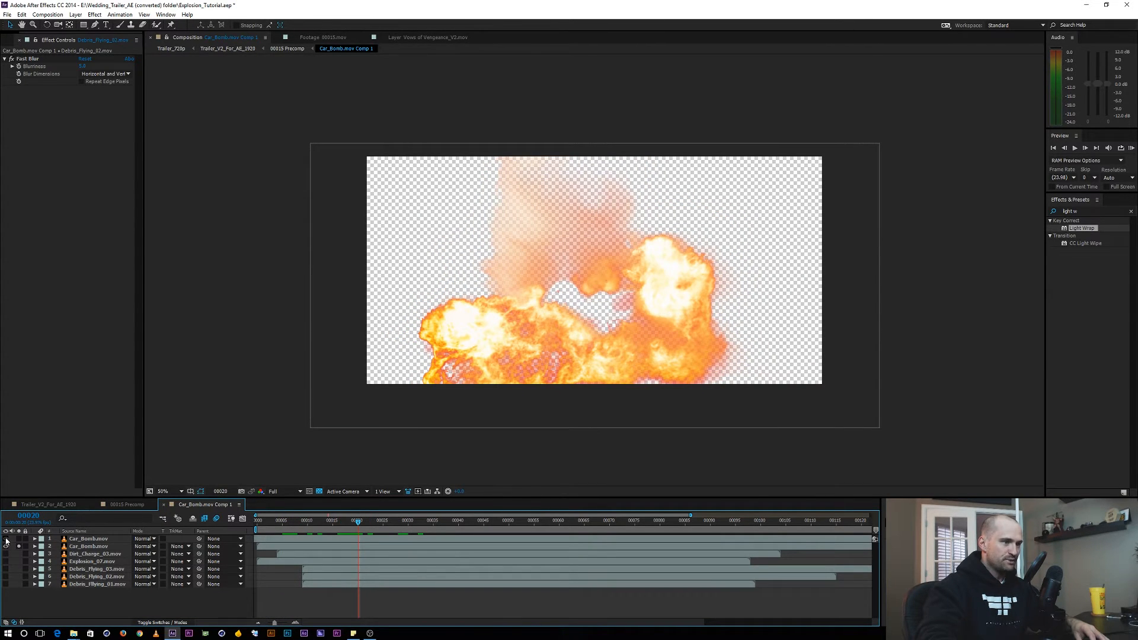
{"action": "left_click", "coordinate": [6, 539]}
{"action": "left_click", "coordinate": [83, 540]}
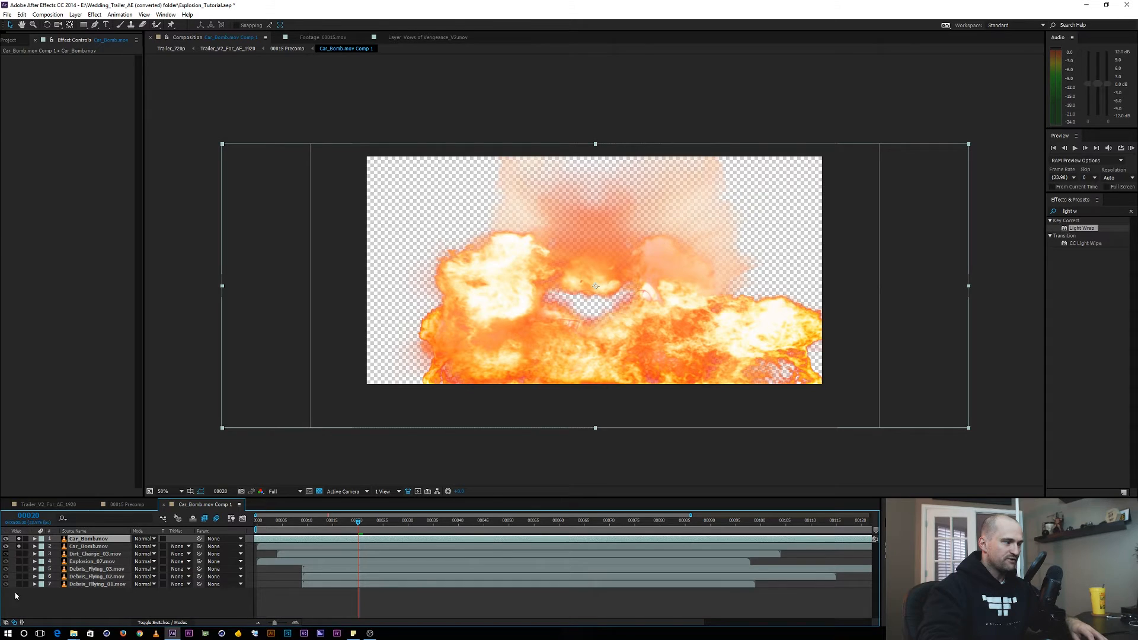
Step: Turn off the Car_Bomb.mov solos and scrub the full layered explosion to about frame 48
{"action": "left_click", "coordinate": [19, 539]}
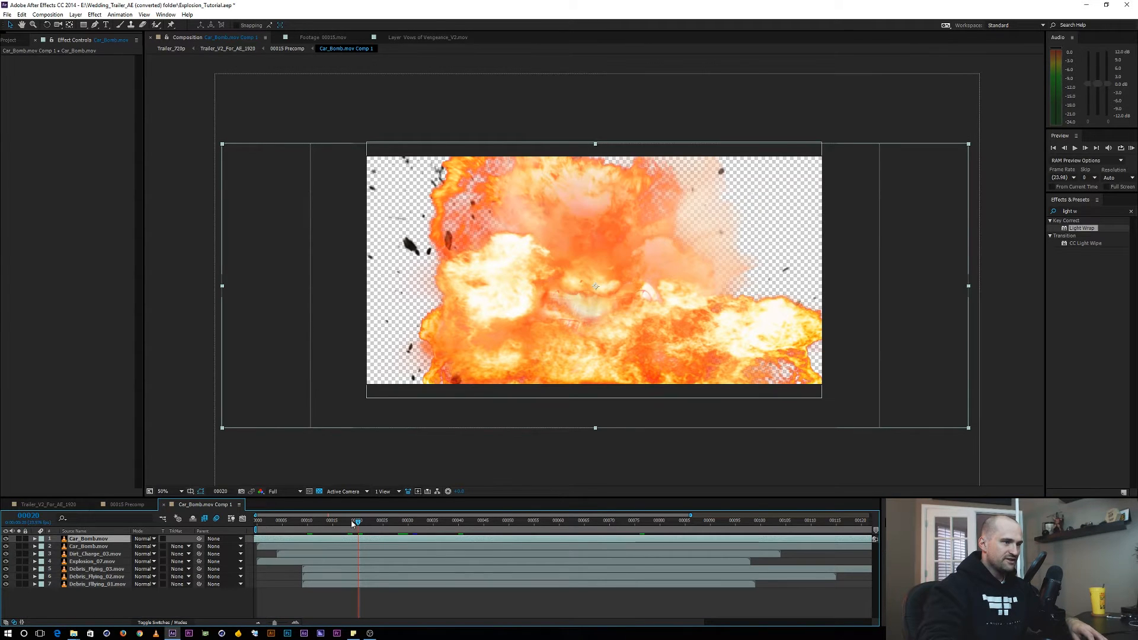
{"action": "left_click_drag", "start_coordinate": [352, 523], "coordinate": [506, 525]}
{"action": "left_click", "coordinate": [227, 610]}
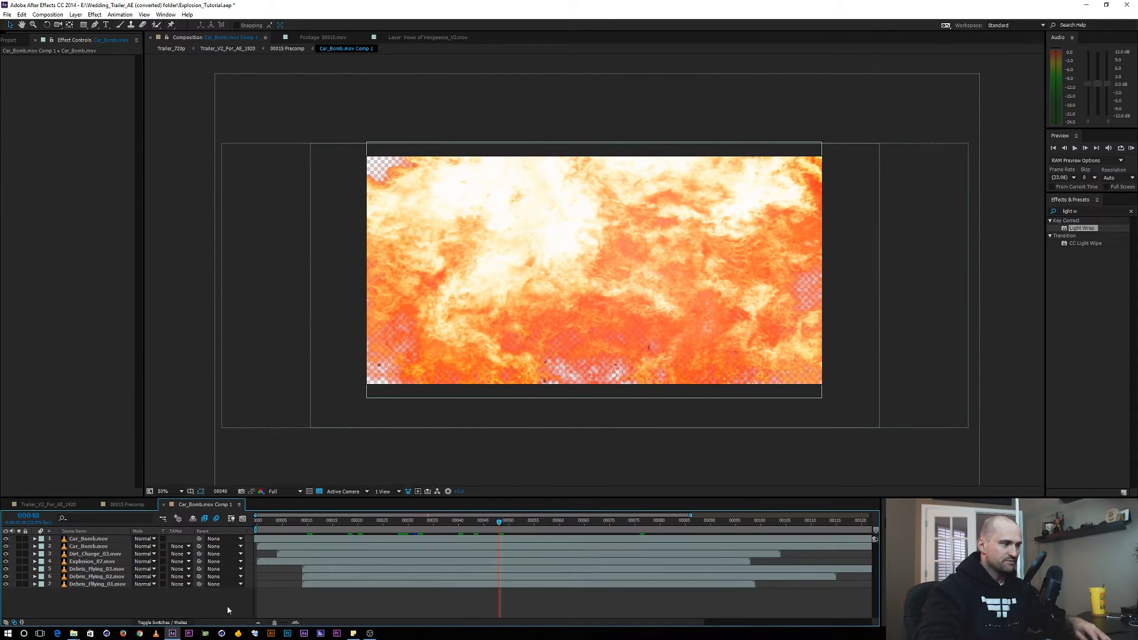
Step: Check which effects are applied to the top Car_Bomb.mov layer and to Debris_Flying_02.mov, and deselect the layers
{"action": "left_click", "coordinate": [80, 539]}
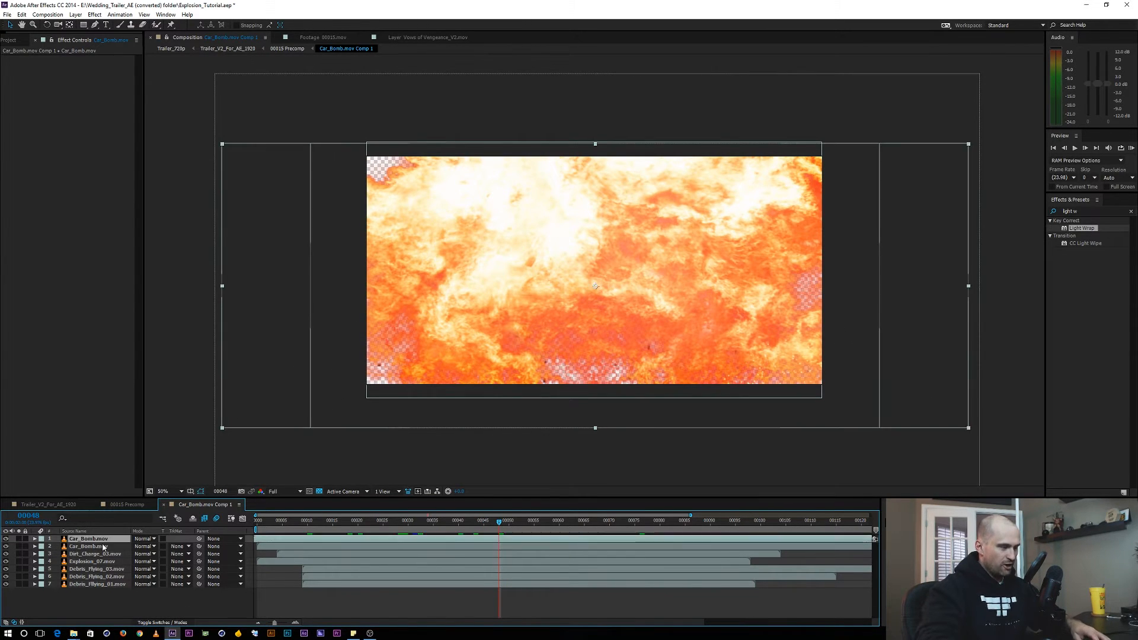
{"action": "key", "text": "e"}
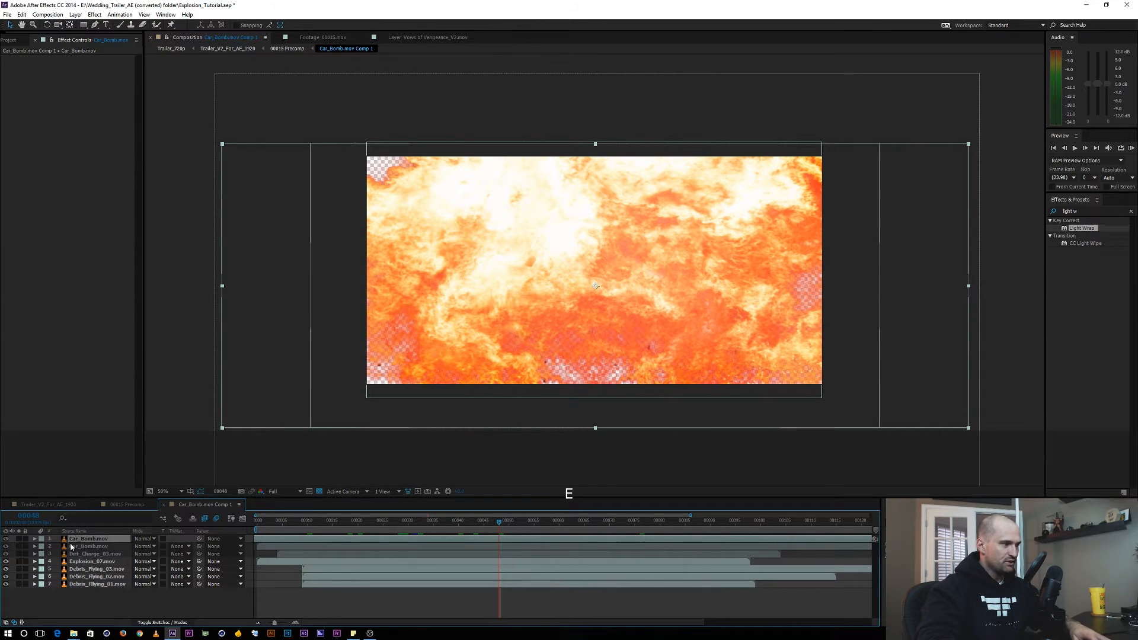
{"action": "left_click", "coordinate": [83, 576]}
{"action": "key", "text": "e"}
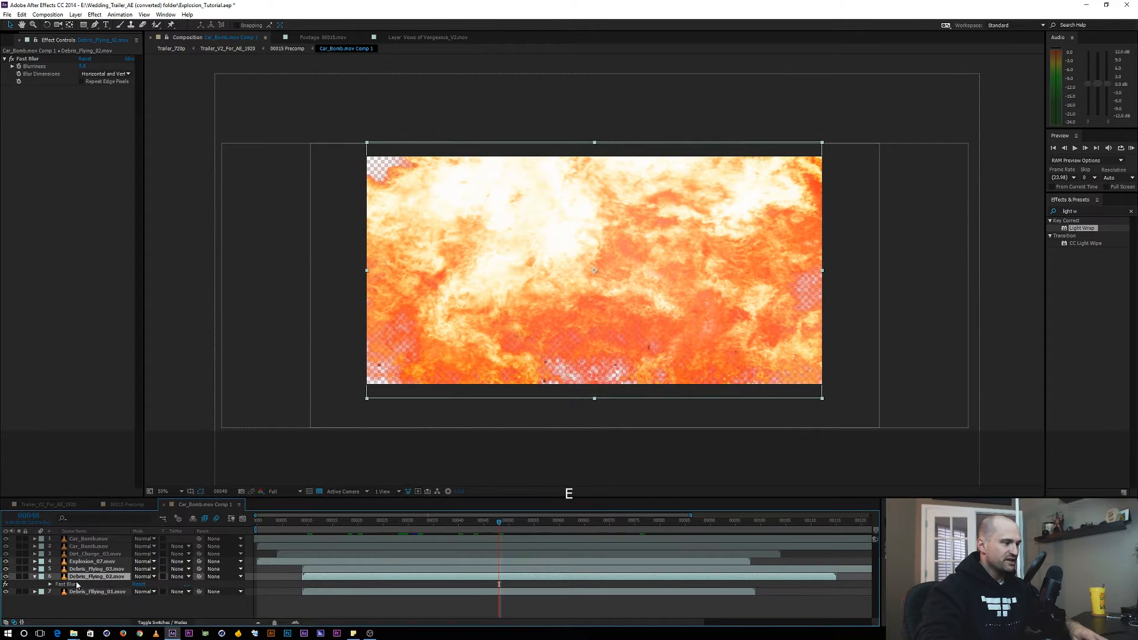
{"action": "key", "text": "e"}
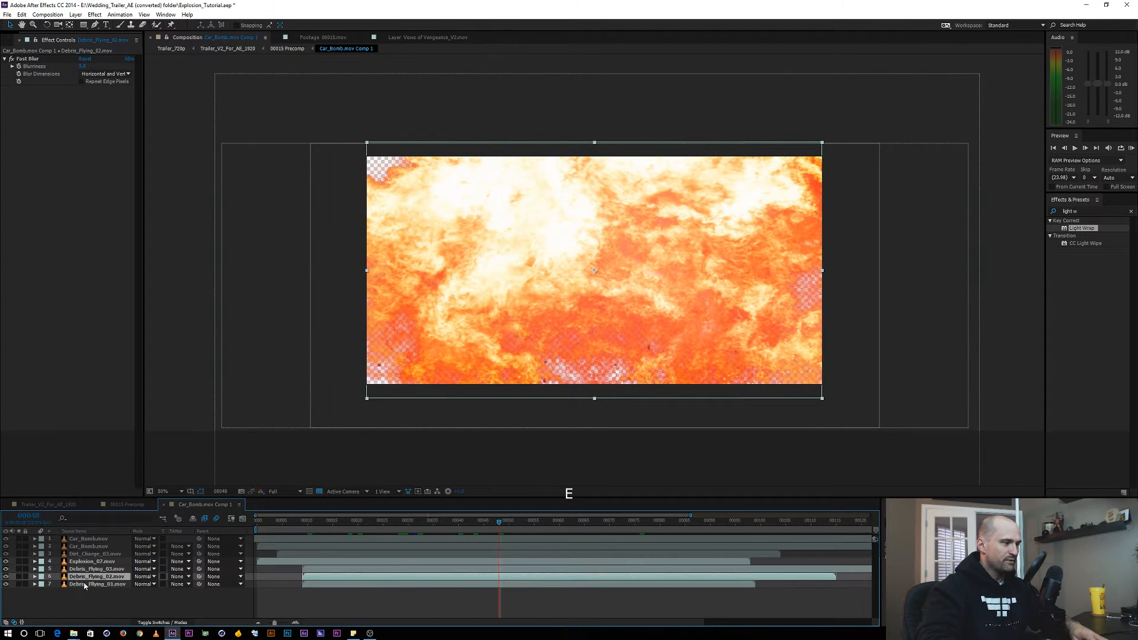
{"action": "left_click", "coordinate": [130, 611]}
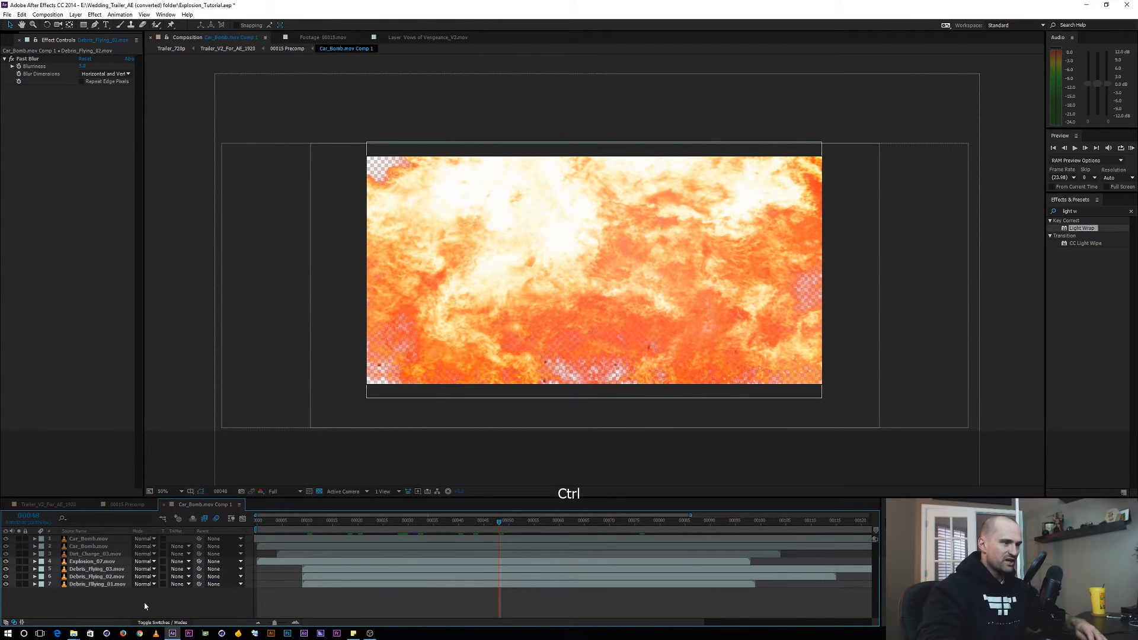
Step: Close the explosion comp to return to 00015 Precomp and review the explosion behind the actors, ending at frame 217660
{"action": "key", "text": "ctrl+w"}
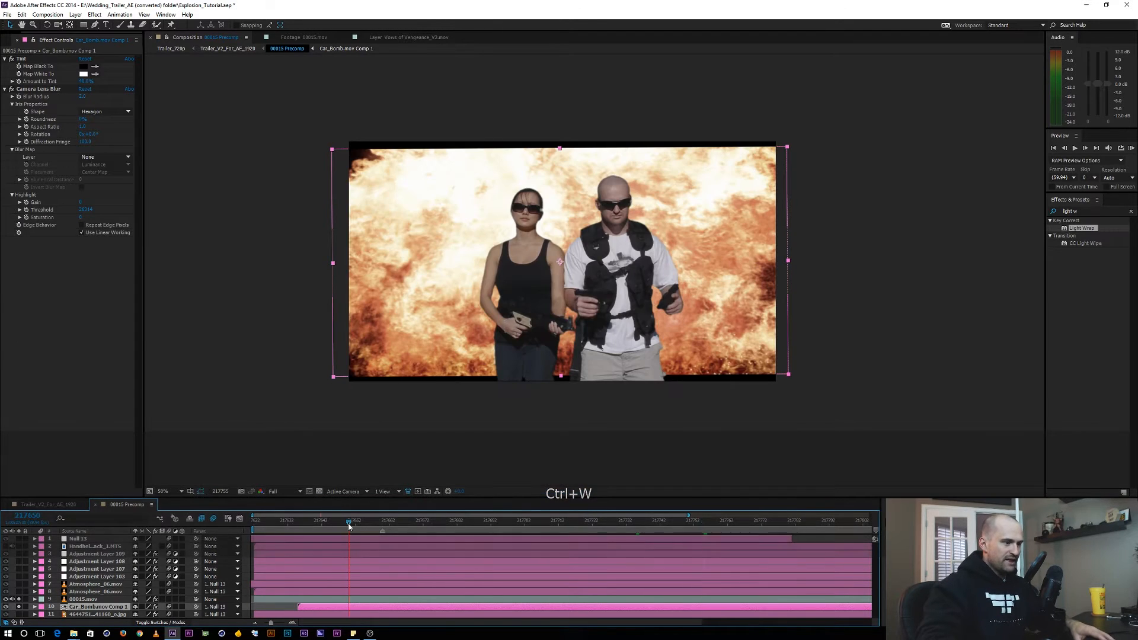
{"action": "left_click_drag", "start_coordinate": [349, 525], "coordinate": [381, 526]}
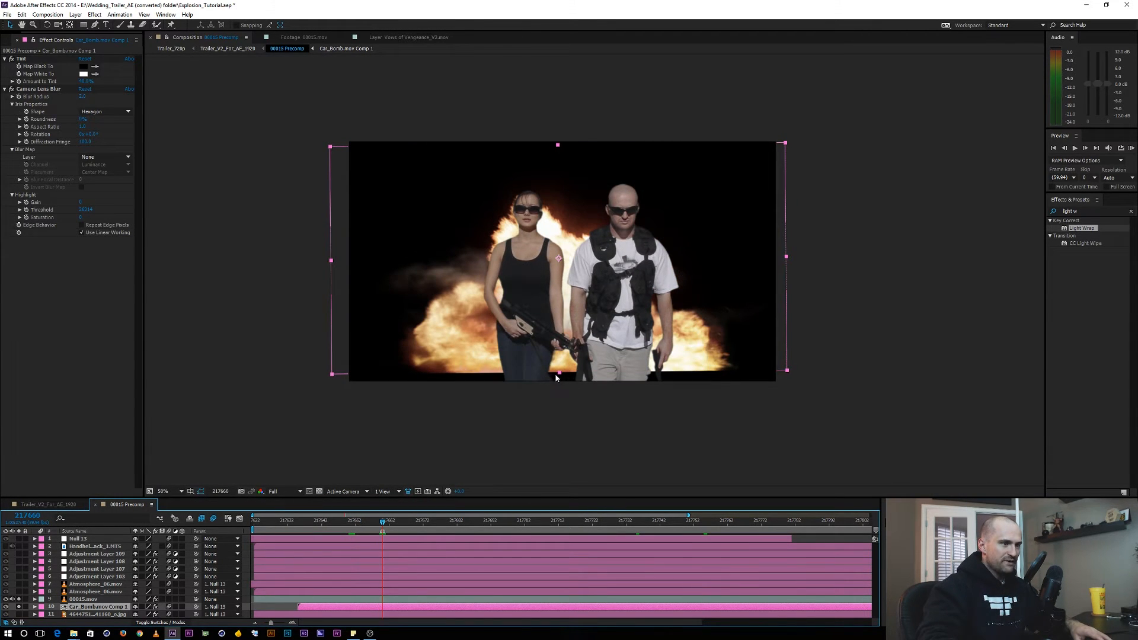
{"action": "left_click_drag", "start_coordinate": [388, 528], "coordinate": [447, 526]}
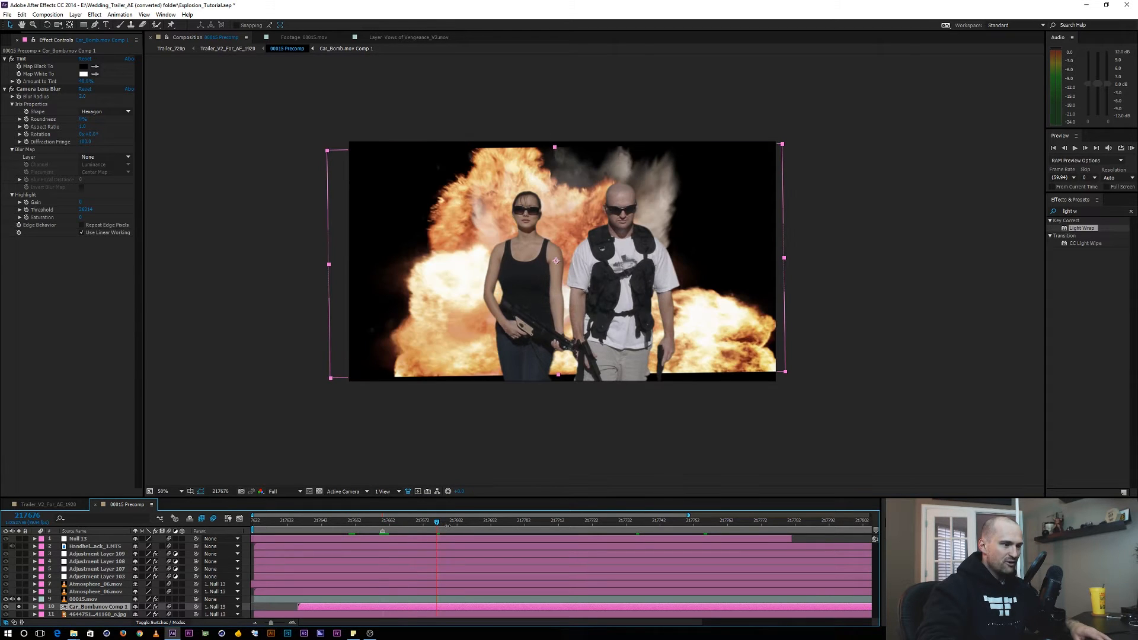
{"action": "left_click", "coordinate": [524, 522]}
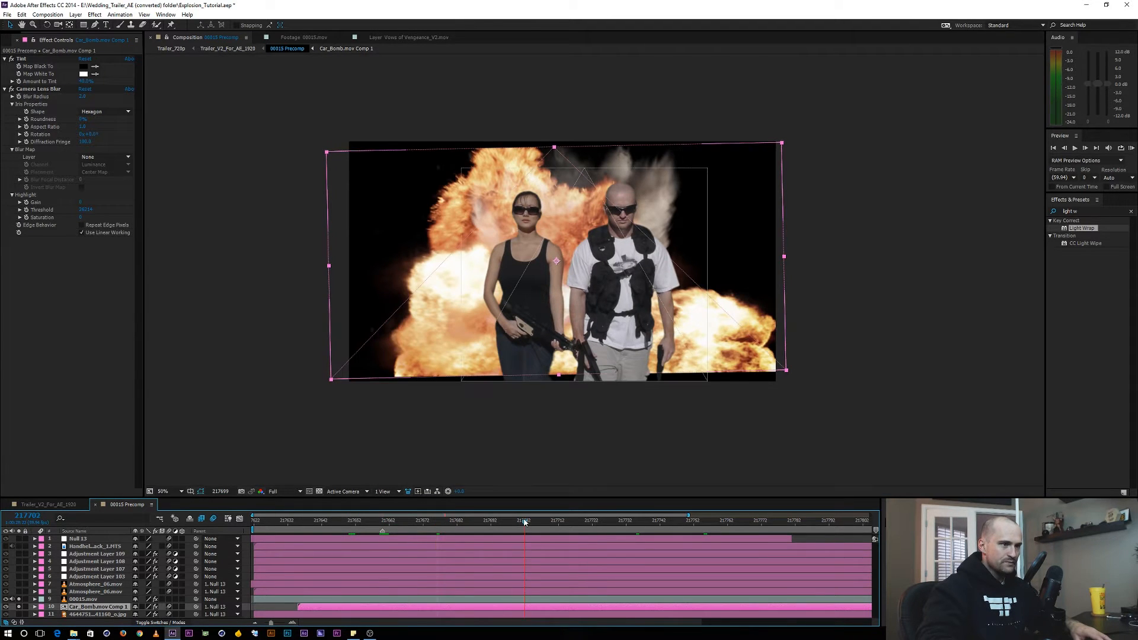
{"action": "left_click_drag", "start_coordinate": [388, 524], "coordinate": [382, 524]}
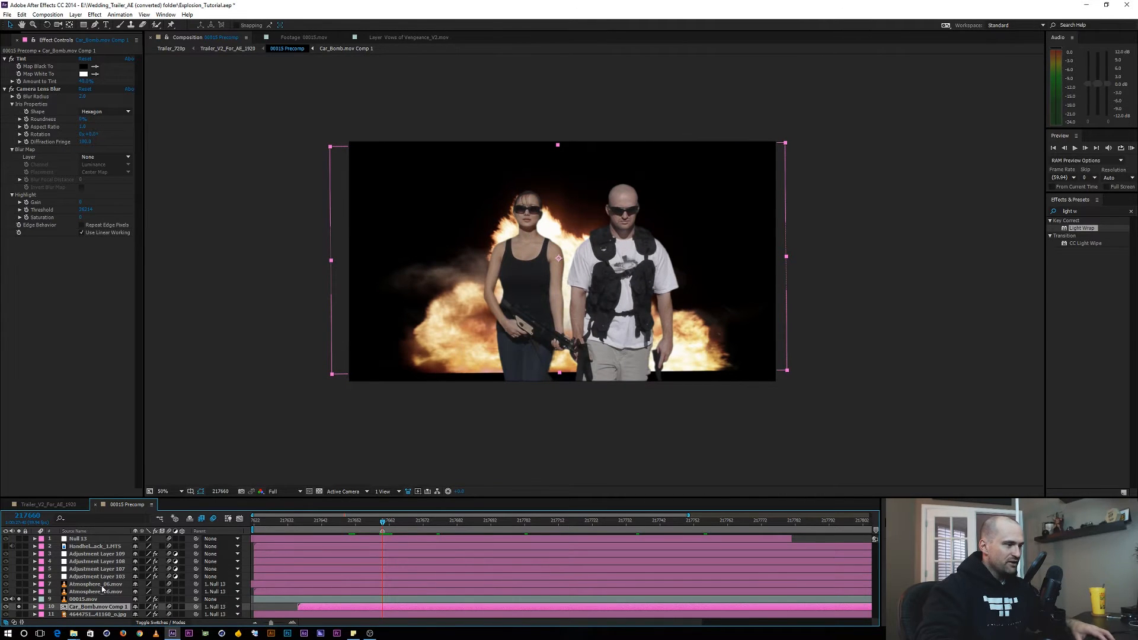
Step: Assign the Purple label to both Atmosphere_06.mov layers, Car_Bomb.mov Comp 1 and the background .jpg layer
{"action": "left_click", "coordinate": [98, 585]}
{"action": "left_click", "coordinate": [97, 591], "text": "ctrl"}
{"action": "left_click", "coordinate": [96, 608], "text": "ctrl"}
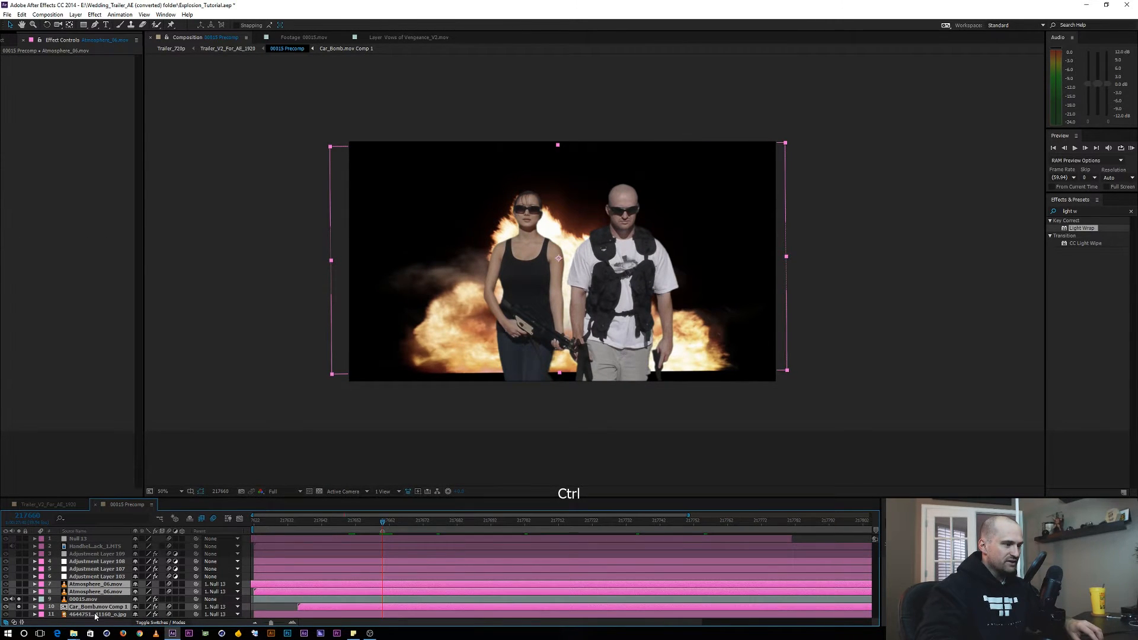
{"action": "left_click", "coordinate": [94, 615], "text": "ctrl"}
{"action": "left_click", "coordinate": [216, 614]}
{"action": "left_click", "coordinate": [217, 494]}
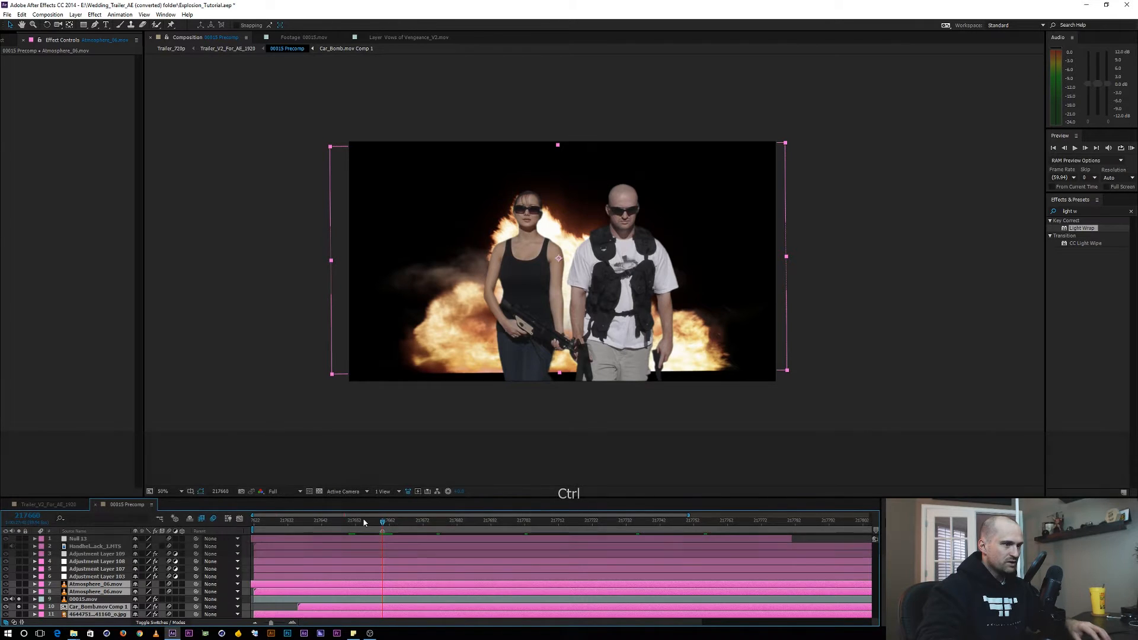
{"action": "left_click", "coordinate": [352, 524]}
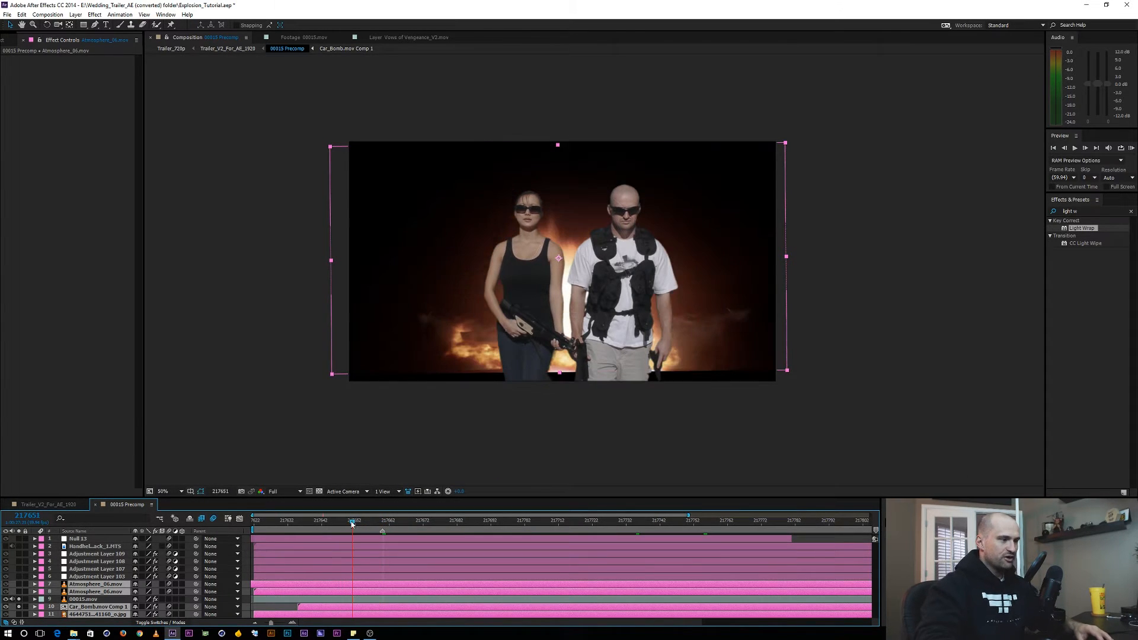
{"action": "left_click", "coordinate": [41, 585]}
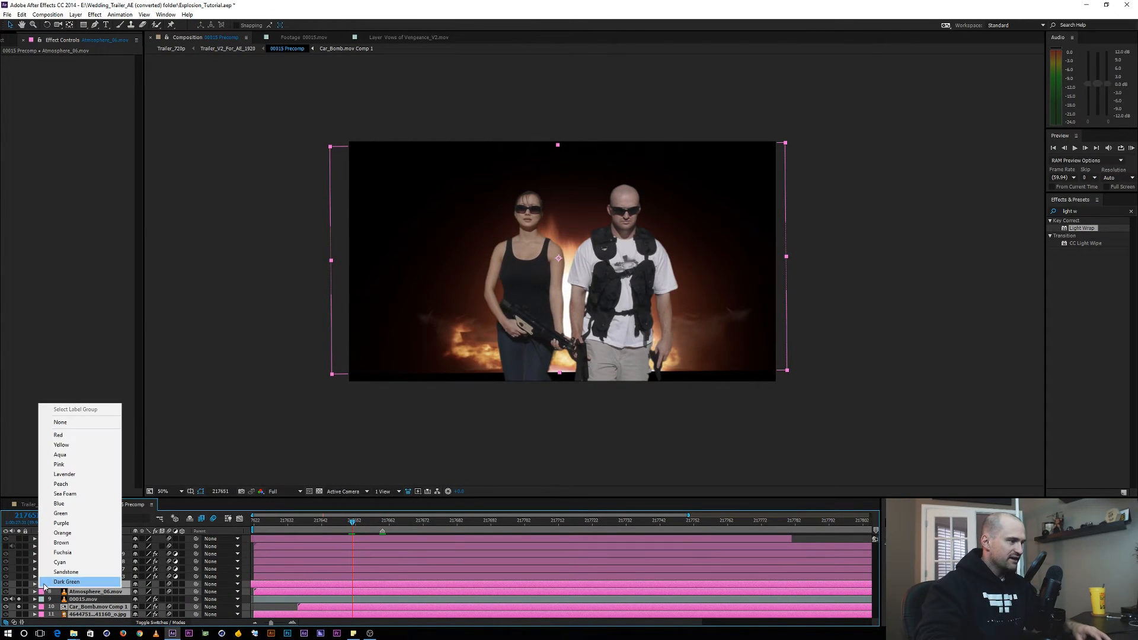
{"action": "left_click", "coordinate": [62, 523]}
Step: Check the effects on 00015.mov and Car_Bomb.mov Comp 1, and scrub the explosion to frame 217692
{"action": "left_click", "coordinate": [102, 600]}
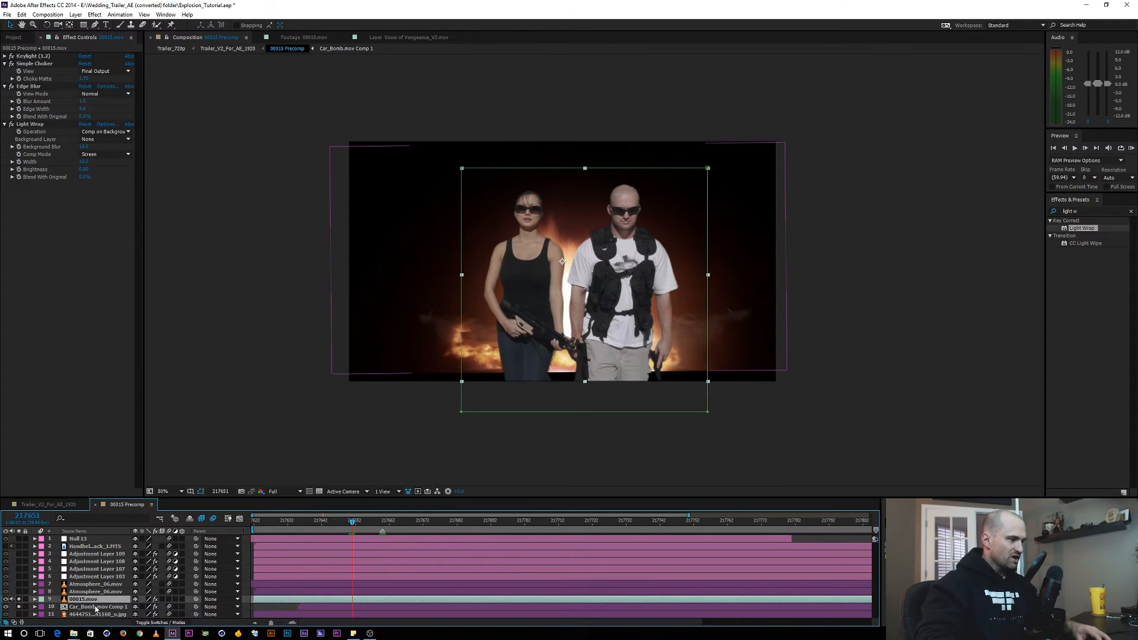
{"action": "left_click", "coordinate": [93, 607]}
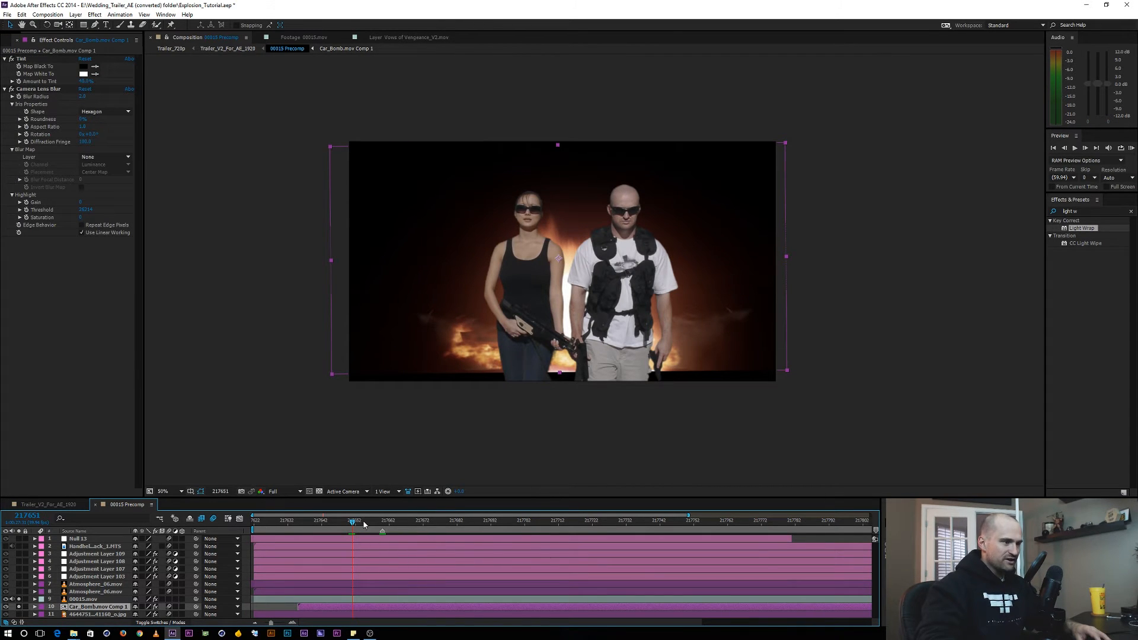
{"action": "left_click_drag", "start_coordinate": [363, 524], "coordinate": [504, 522]}
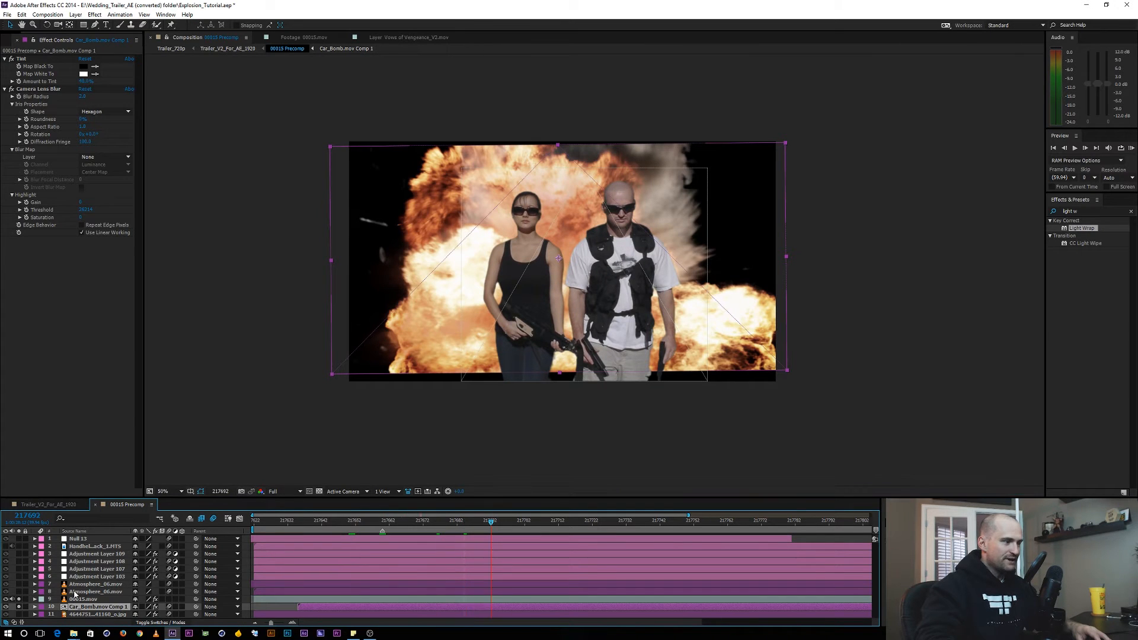
Step: Open the background .jpg layer in its own viewer and examine the original building photo enlarged at 50%
{"action": "left_click", "coordinate": [88, 614]}
{"action": "double_click", "coordinate": [79, 615]}
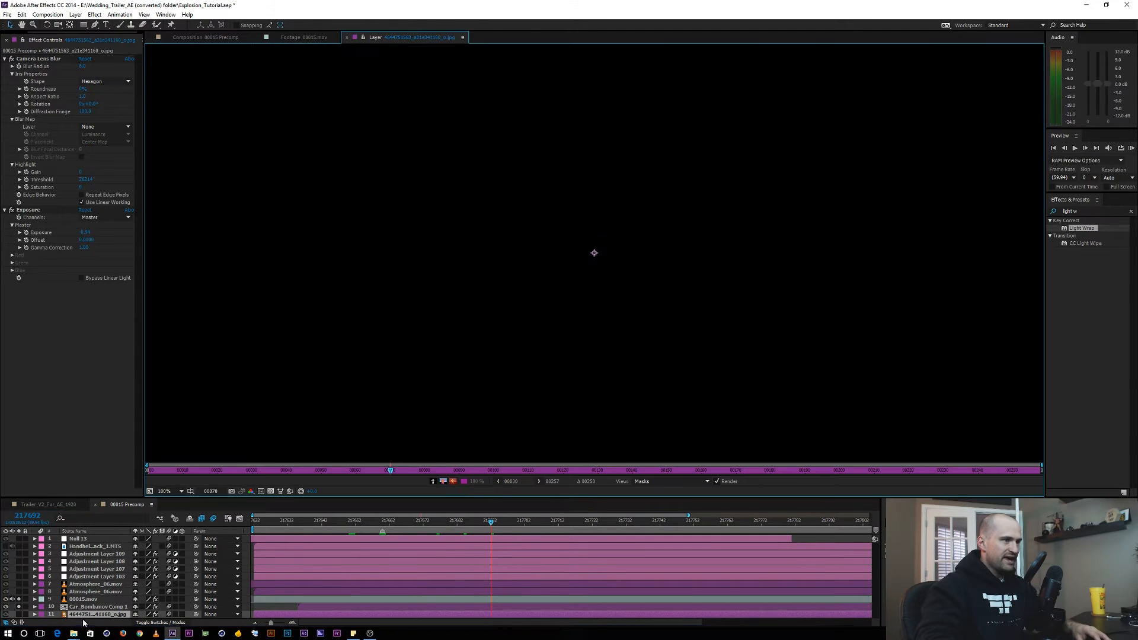
{"action": "key", "text": "grave"}
{"action": "key", "text": "comma"}
{"action": "key", "text": "comma"}
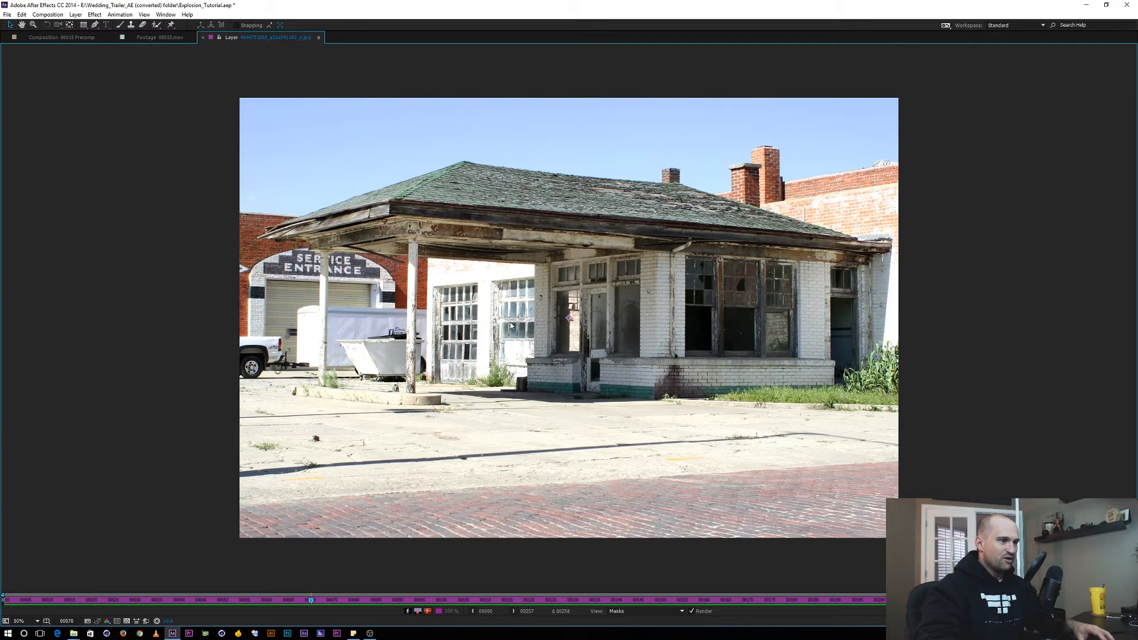
{"action": "scroll", "coordinate": [585, 322], "scroll_direction": "up", "scroll_amount": 1}
{"action": "scroll", "coordinate": [579, 313], "scroll_direction": "down", "scroll_amount": 1}
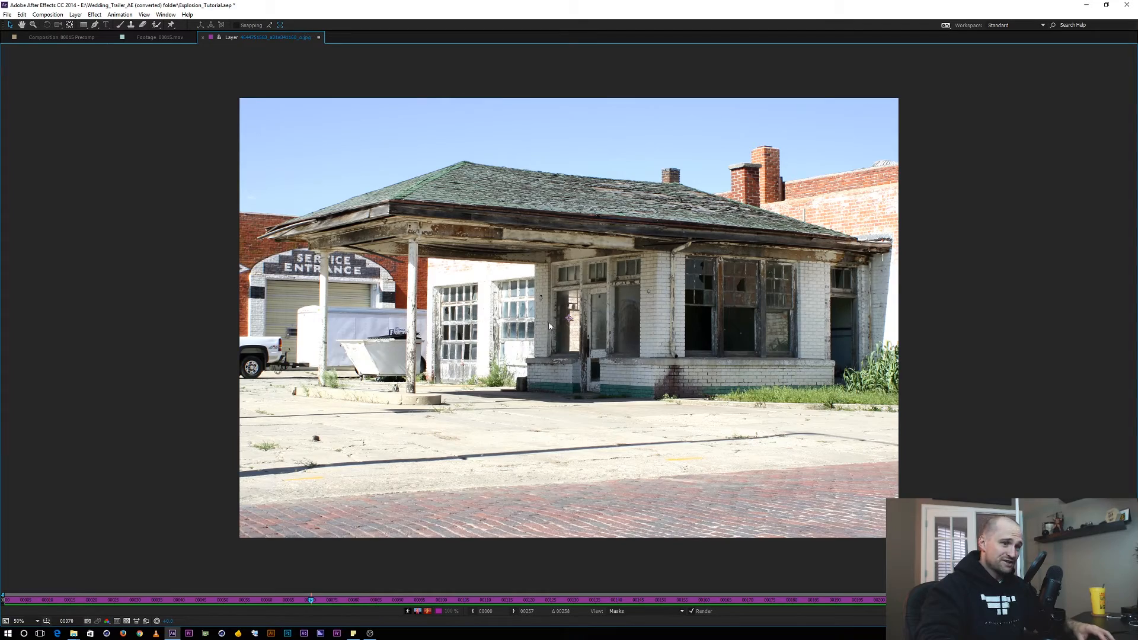
{"action": "scroll", "coordinate": [558, 322], "scroll_direction": "up", "scroll_amount": 1}
{"action": "scroll", "coordinate": [558, 323], "scroll_direction": "down", "scroll_amount": 1}
{"action": "key", "text": "grave"}
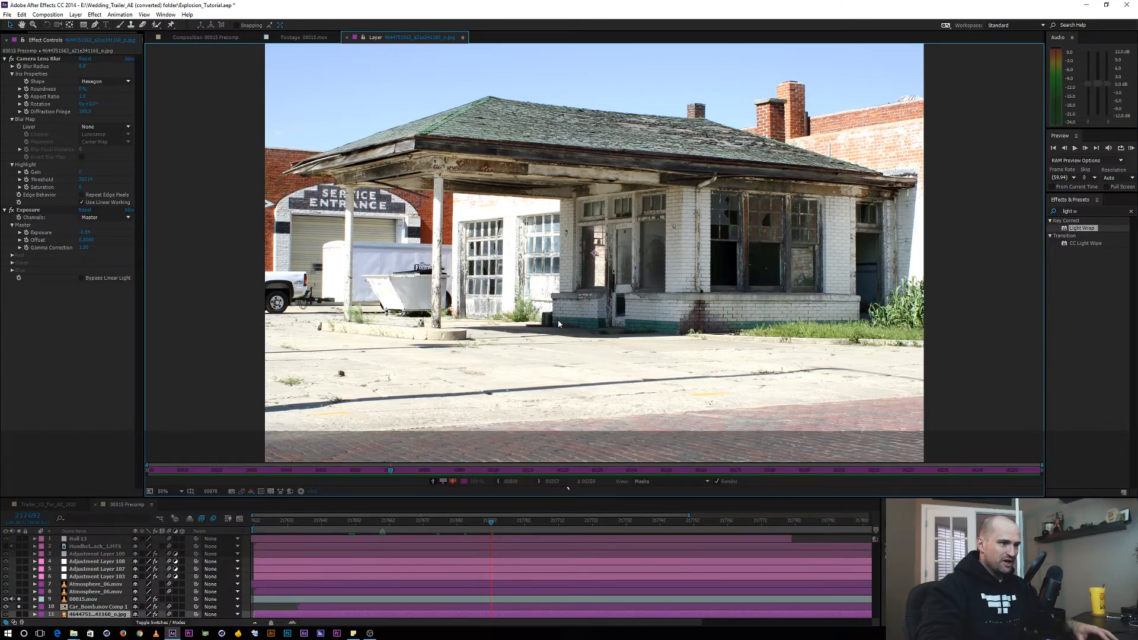
Step: Collapse the photo layer's effects, return to the 00015 Precomp composition and solo only the background .jpg layer
{"action": "key", "text": "ctrl+grave"}
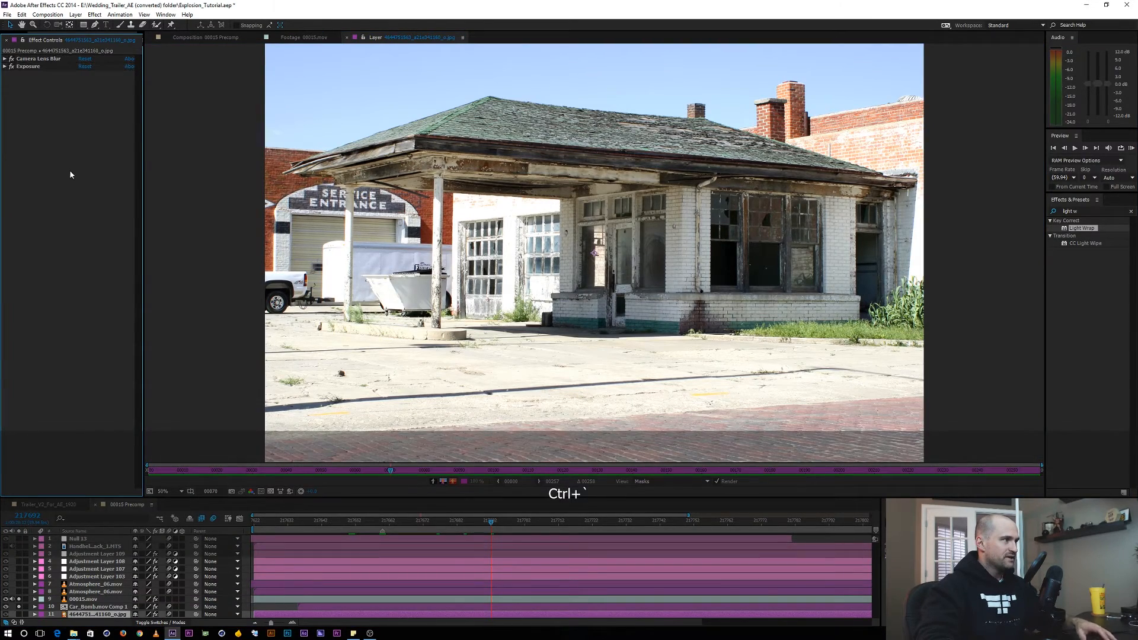
{"action": "left_click", "coordinate": [208, 37]}
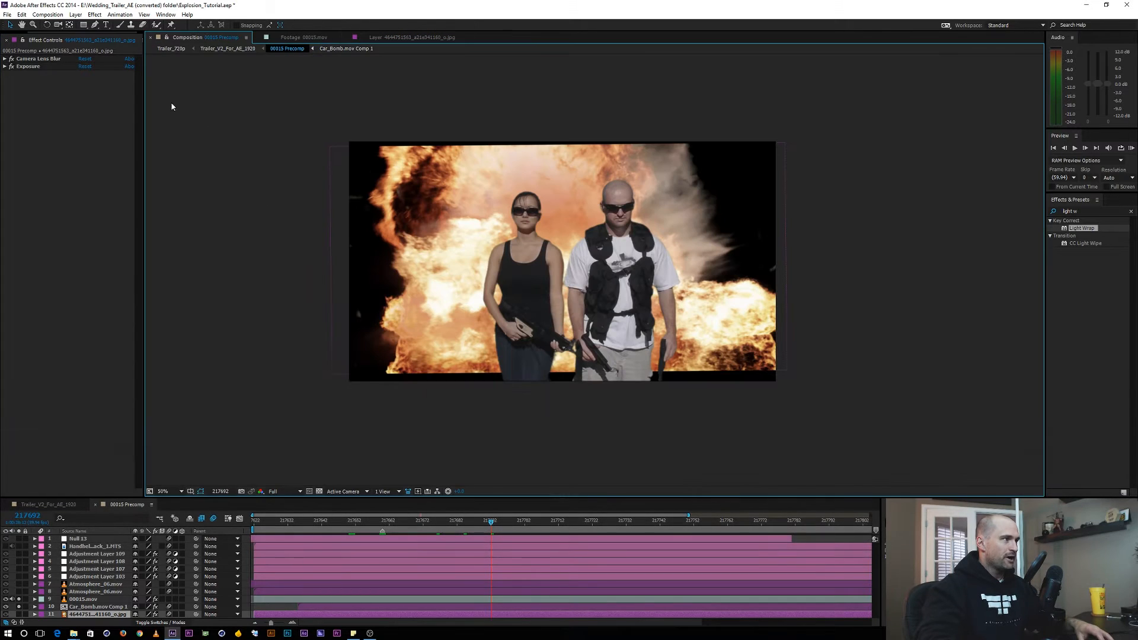
{"action": "left_click", "coordinate": [19, 614]}
{"action": "left_click_drag", "start_coordinate": [18, 607], "coordinate": [19, 599]}
{"action": "scroll", "coordinate": [351, 327], "scroll_direction": "up", "scroll_amount": 1}
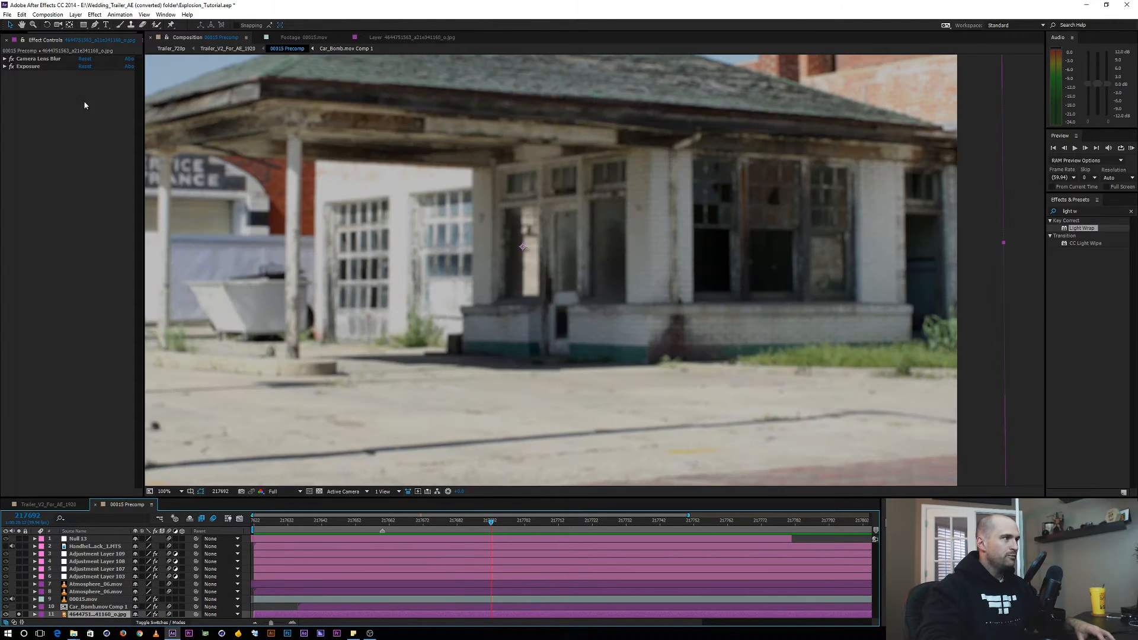
Step: Toggle Camera Lens Blur and Exposure off and on to compare their effect on the background photo
{"action": "left_click", "coordinate": [42, 59]}
{"action": "left_click", "coordinate": [11, 59]}
{"action": "left_click", "coordinate": [11, 67]}
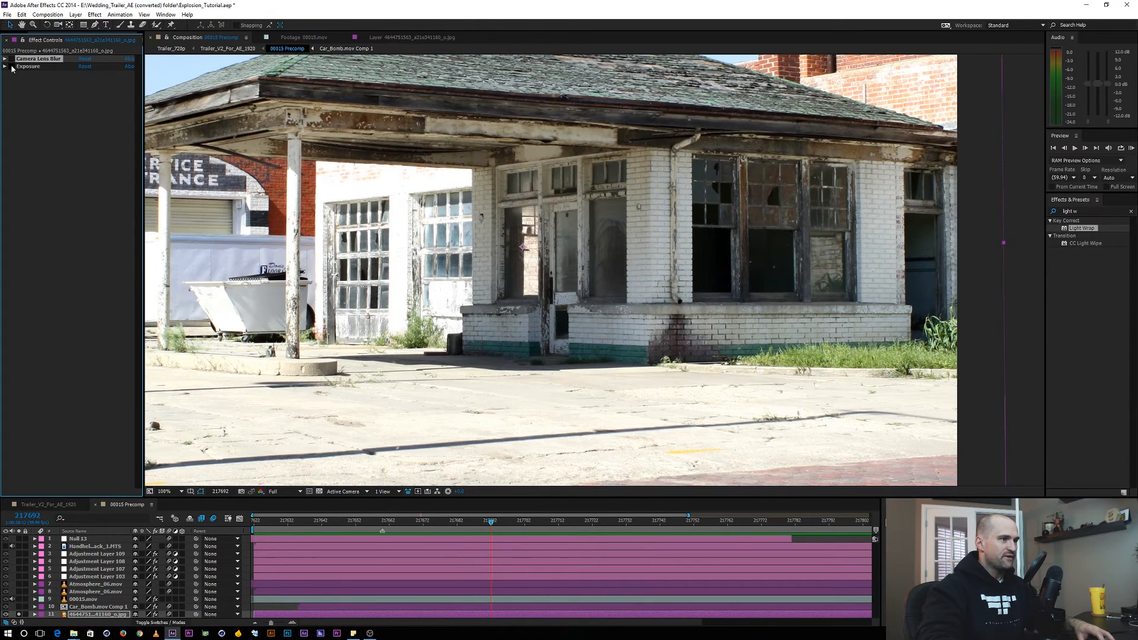
{"action": "left_click", "coordinate": [11, 67]}
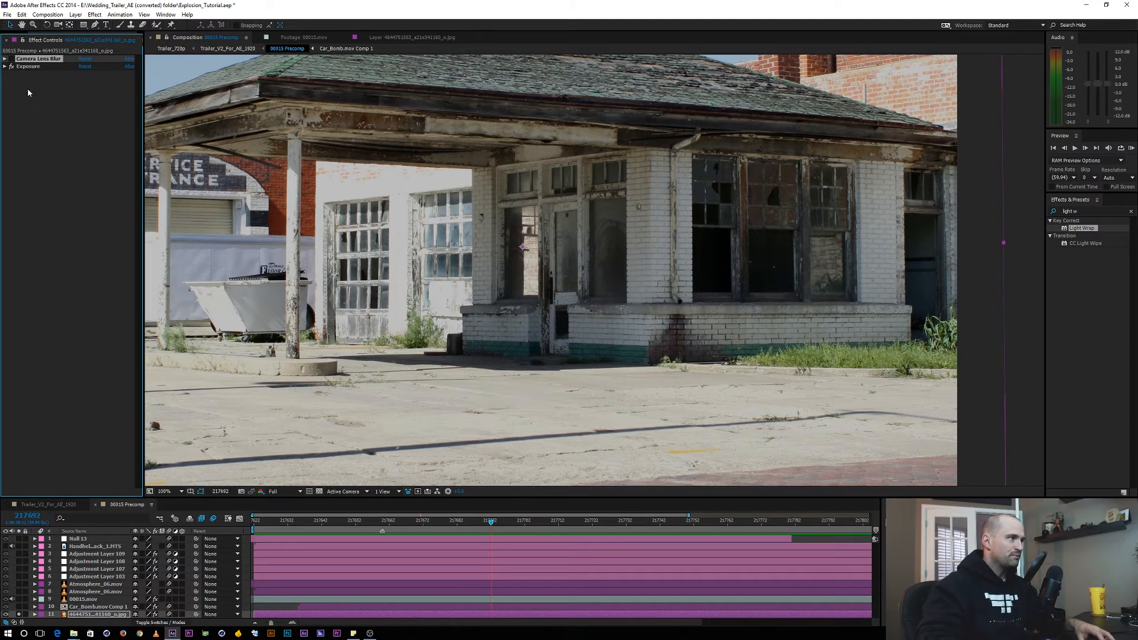
{"action": "left_click", "coordinate": [12, 67]}
{"action": "left_click", "coordinate": [11, 67]}
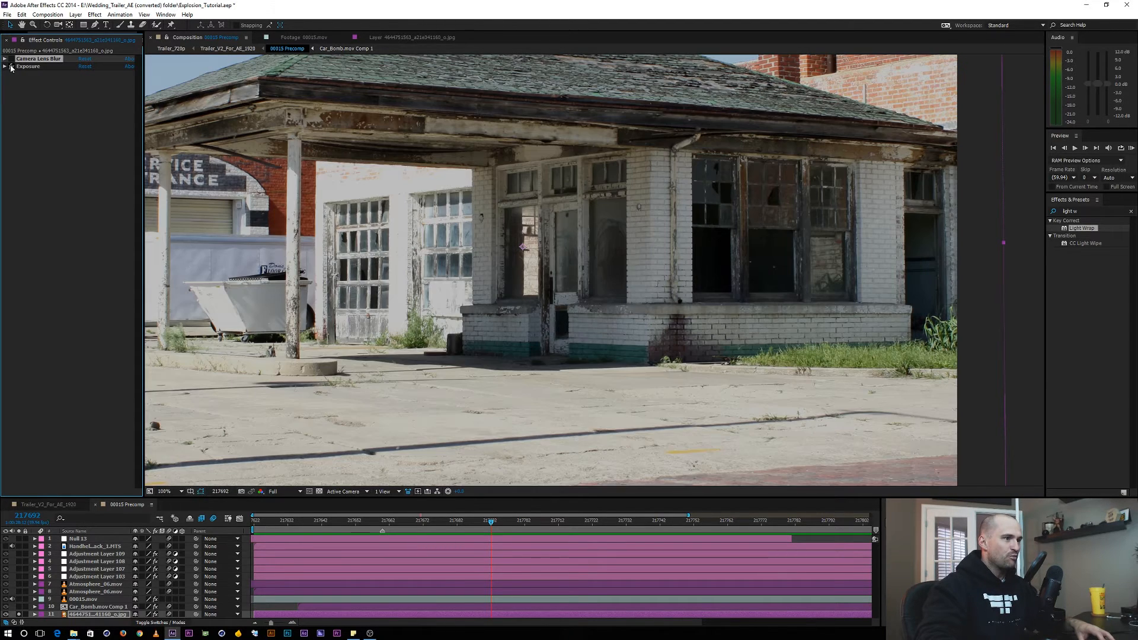
{"action": "left_click", "coordinate": [11, 59]}
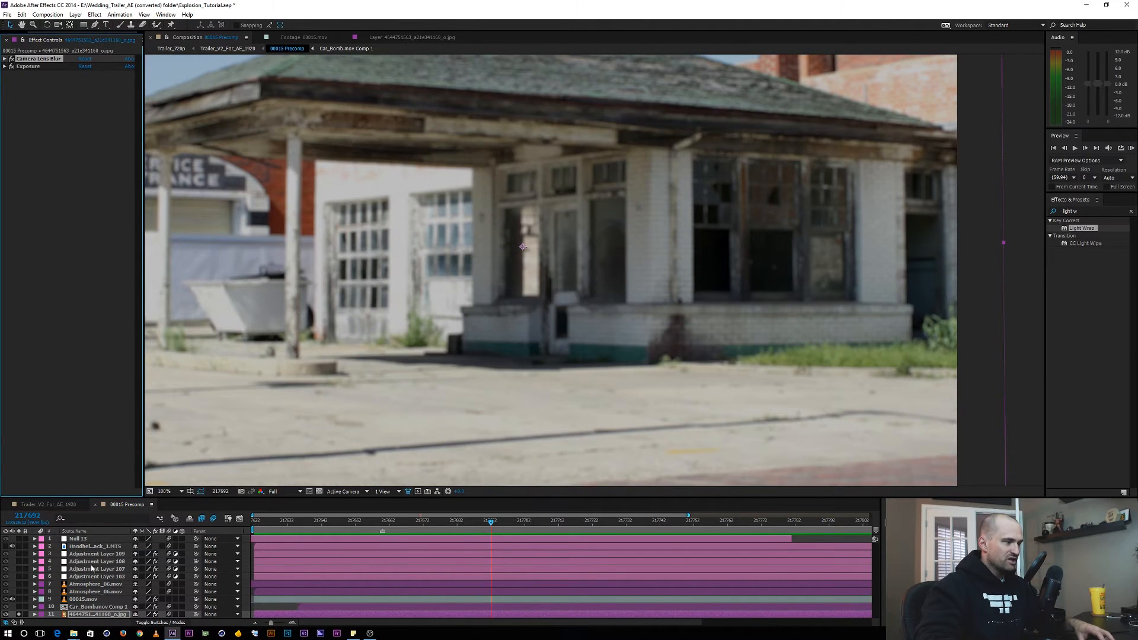
Step: Solo Car_Bomb.mov Comp 1 and 00015.mov along with the background photo and review the composite up to frame 217704
{"action": "left_click", "coordinate": [19, 607]}
{"action": "left_click", "coordinate": [19, 599]}
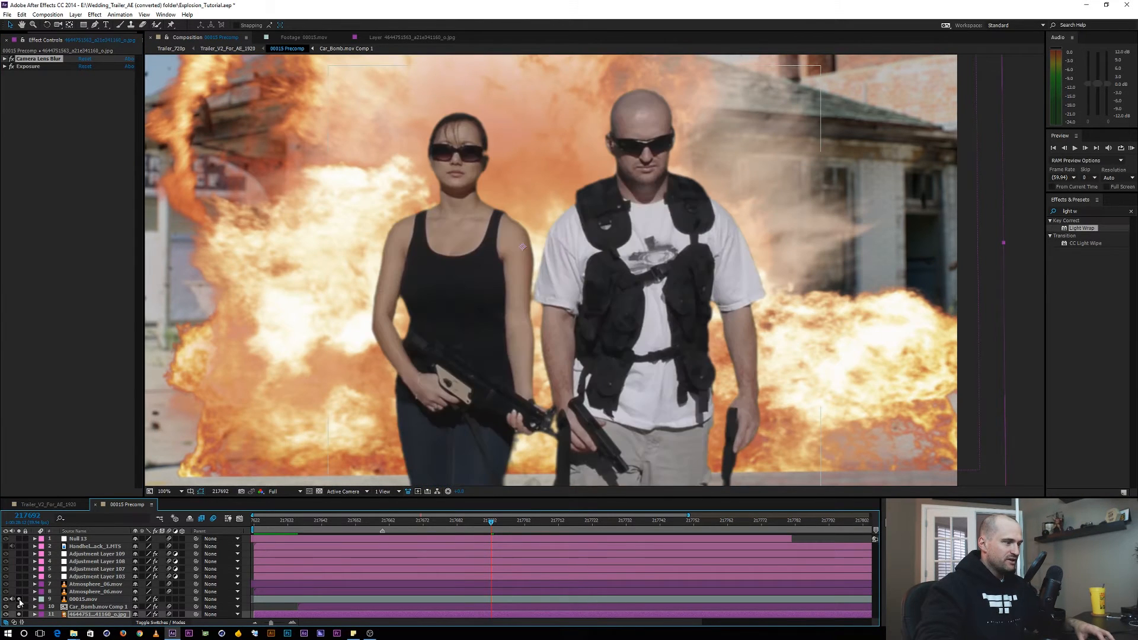
{"action": "left_click", "coordinate": [474, 522]}
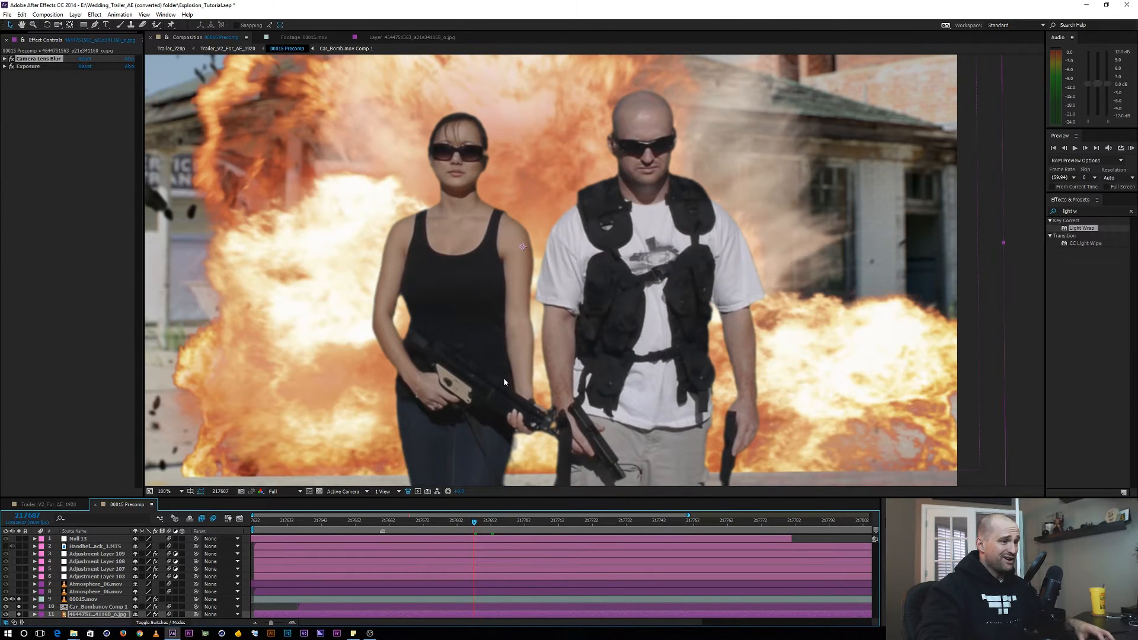
{"action": "key", "text": "comma"}
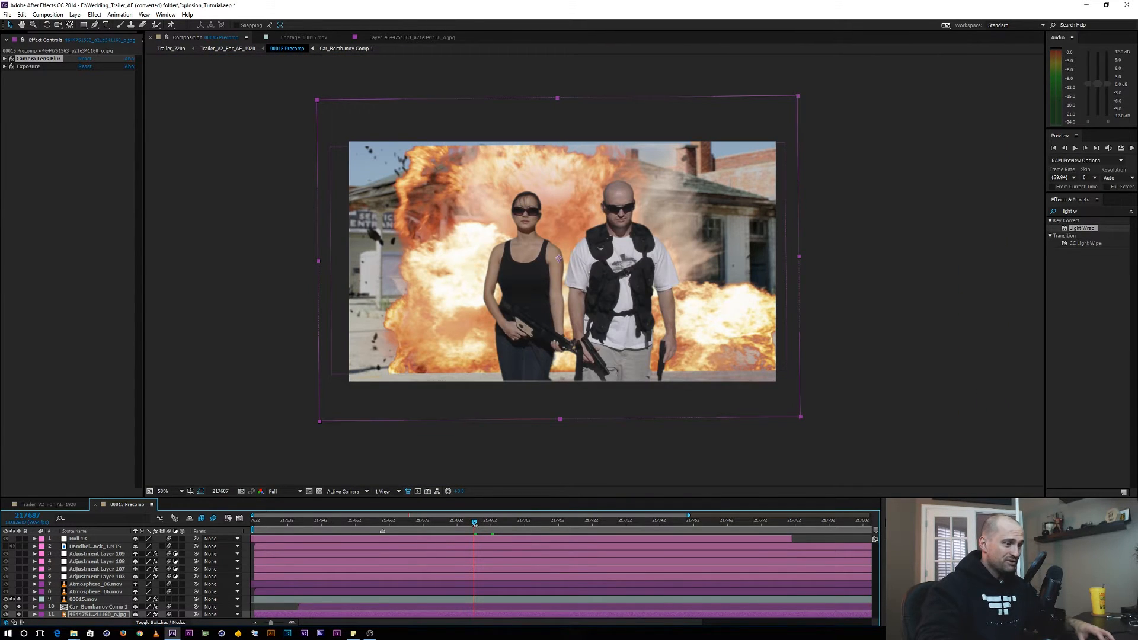
{"action": "left_click", "coordinate": [493, 523]}
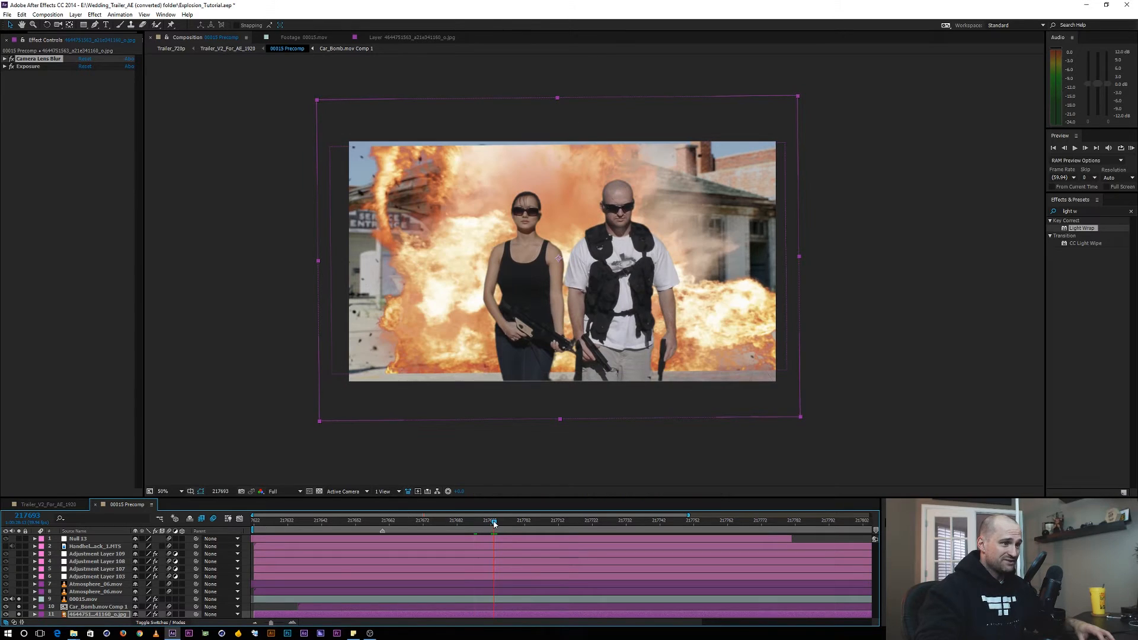
{"action": "key", "text": "space"}
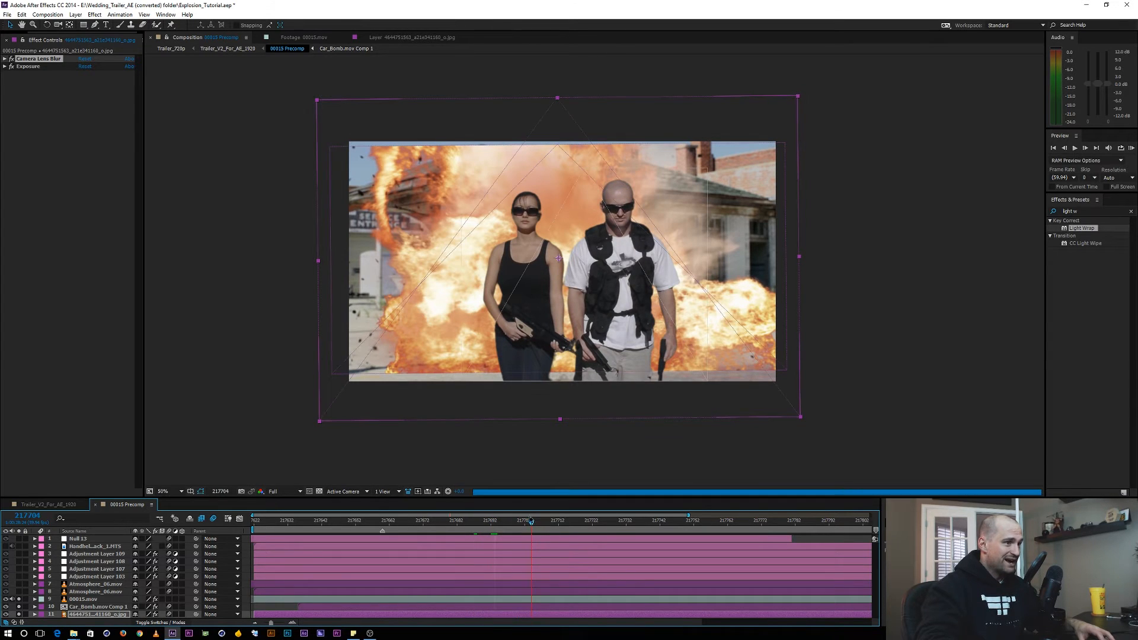
Step: Solo both Atmosphere_06.mov layers and lower their opacity together to thin the smoke over the actors
{"action": "left_click", "coordinate": [93, 592]}
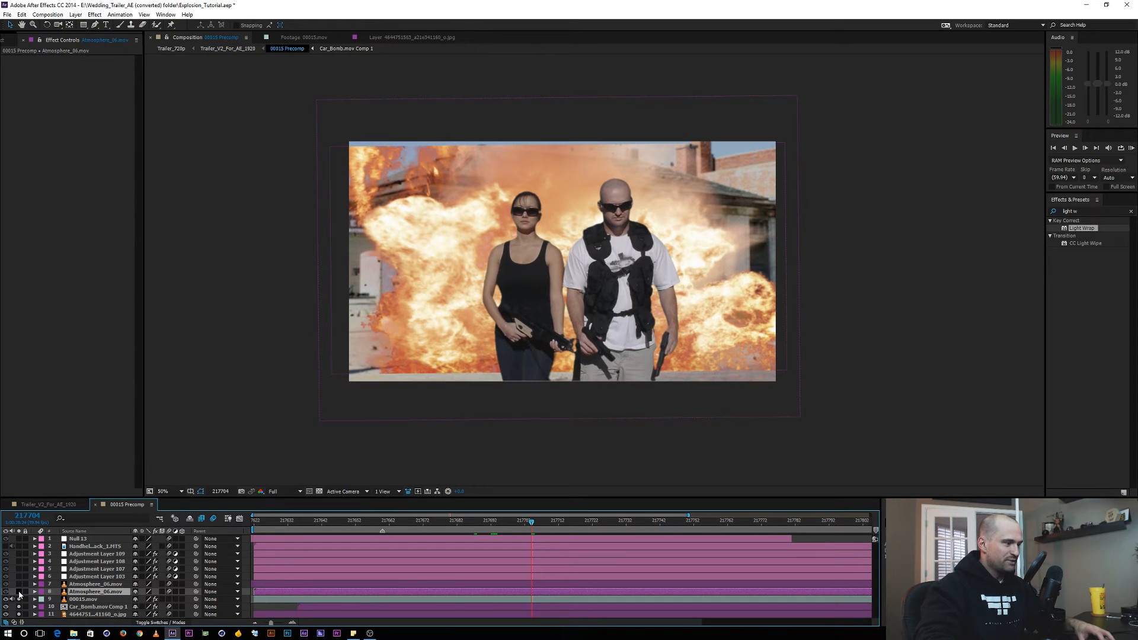
{"action": "left_click", "coordinate": [80, 585]}
{"action": "left_click", "coordinate": [81, 592], "text": "shift"}
{"action": "key", "text": "t"}
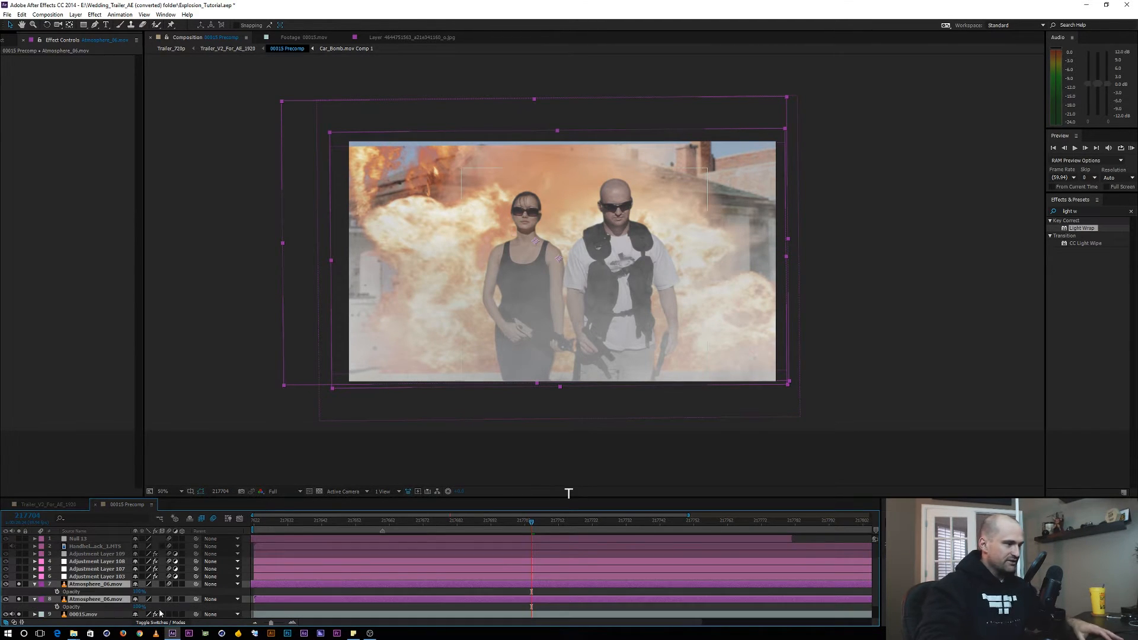
{"action": "left_click_drag", "start_coordinate": [137, 592], "coordinate": [105, 588]}
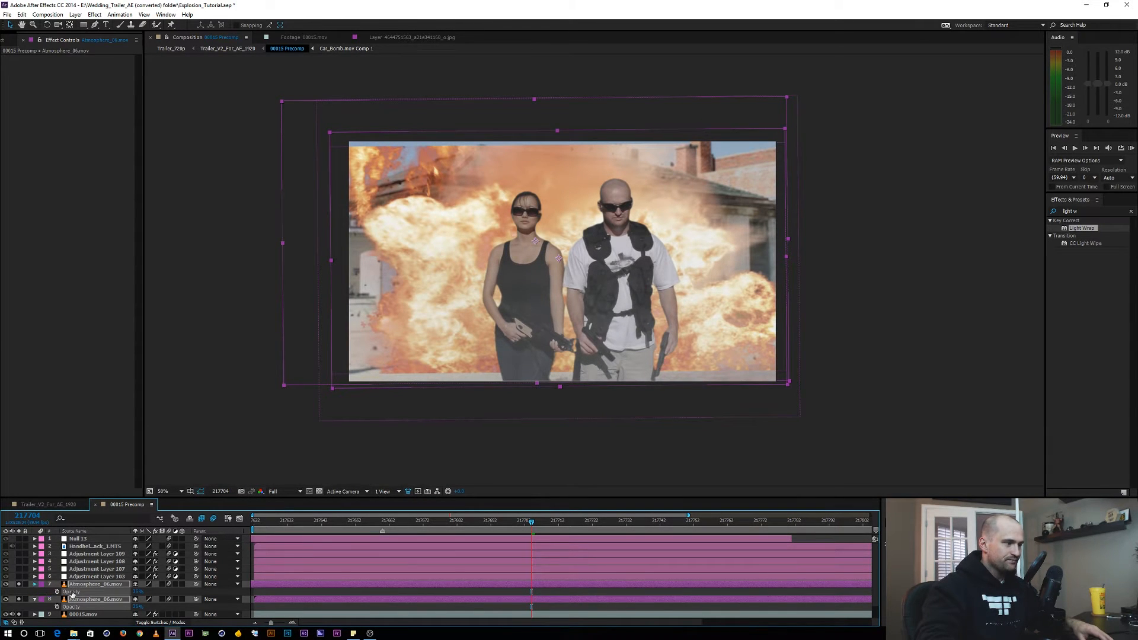
{"action": "key", "text": "t"}
{"action": "left_click", "coordinate": [157, 588]}
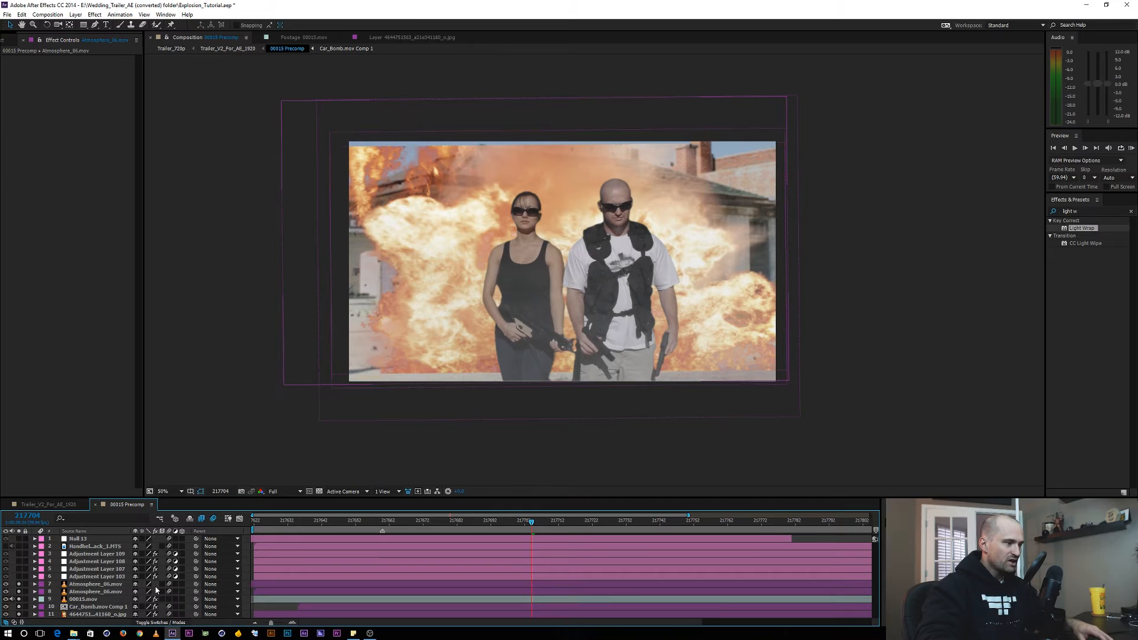
Step: Check which effects are applied to Adjustment Layer 103 and to the lower Atmosphere_06.mov layer
{"action": "left_click", "coordinate": [87, 578]}
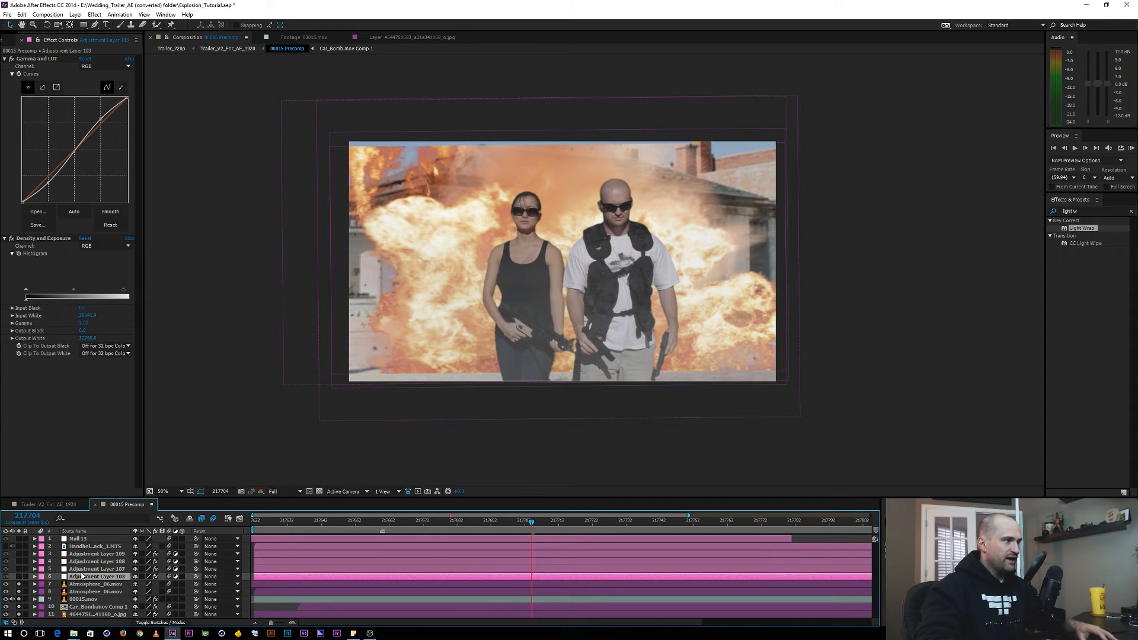
{"action": "left_click", "coordinate": [98, 591]}
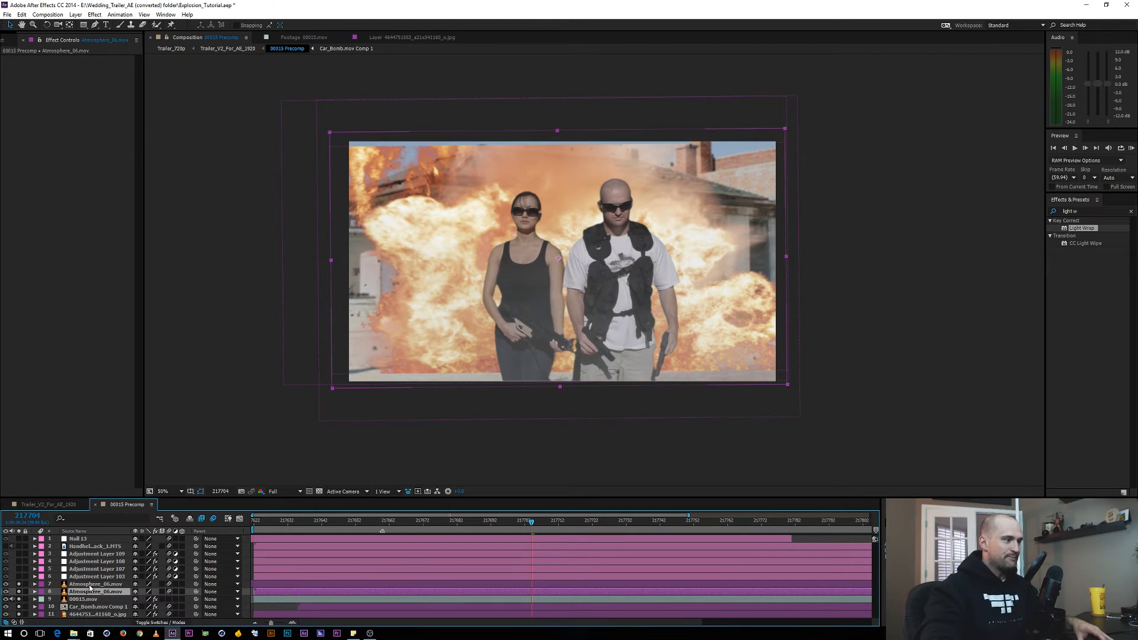
Step: Solo Handheld_Track_1.MTS, open it in the layer viewer and examine its two motion track points along the clip
{"action": "left_click", "coordinate": [106, 546]}
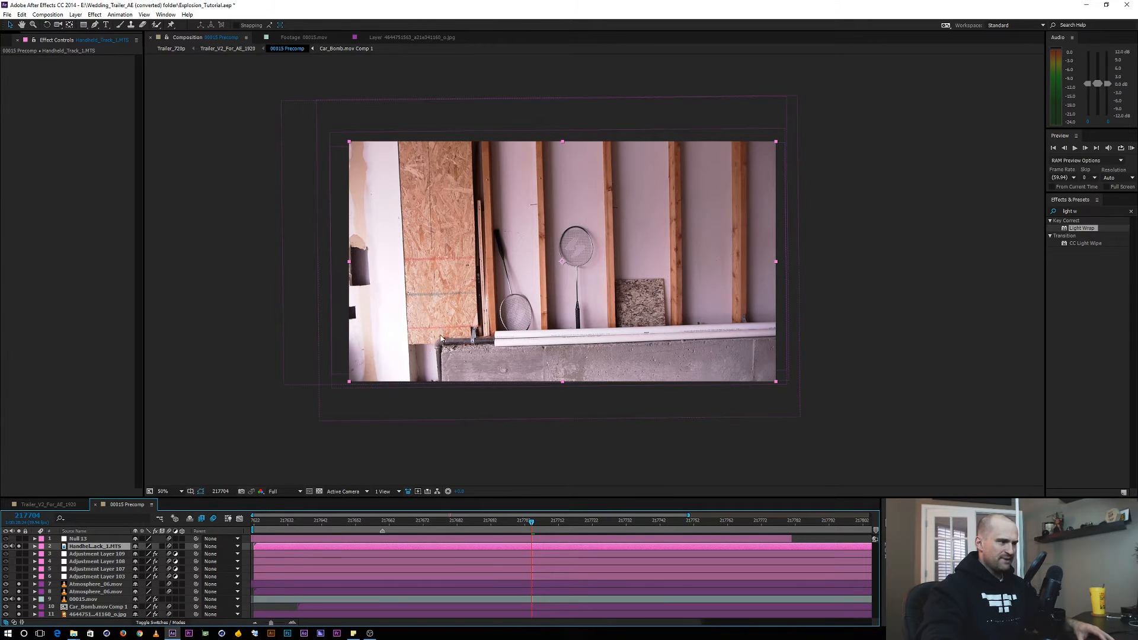
{"action": "key", "text": "period"}
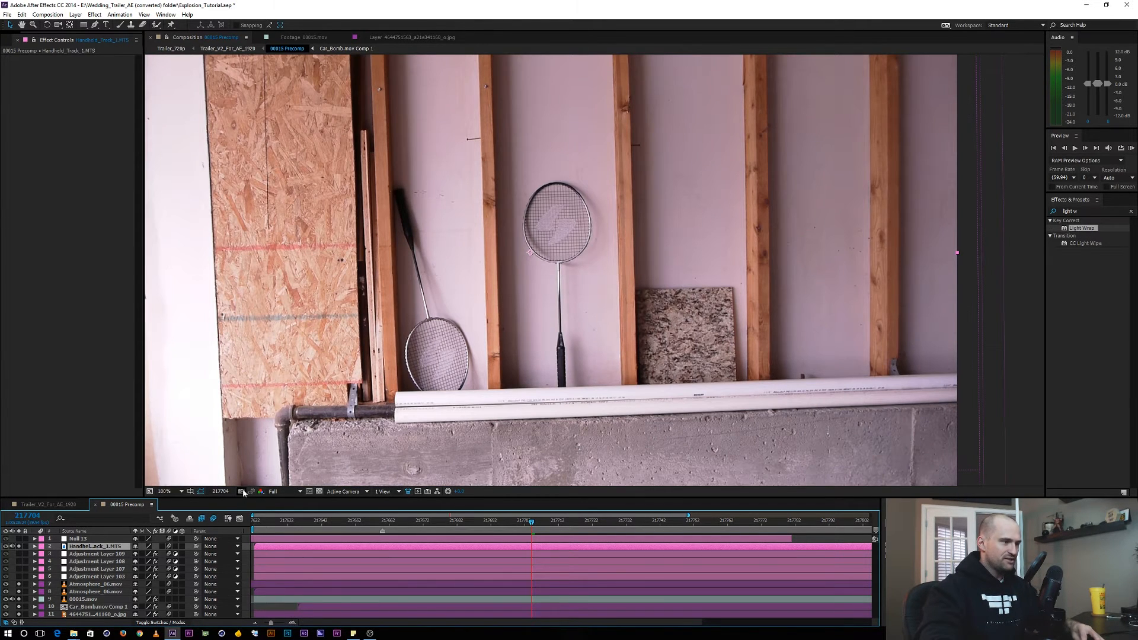
{"action": "key", "text": "comma"}
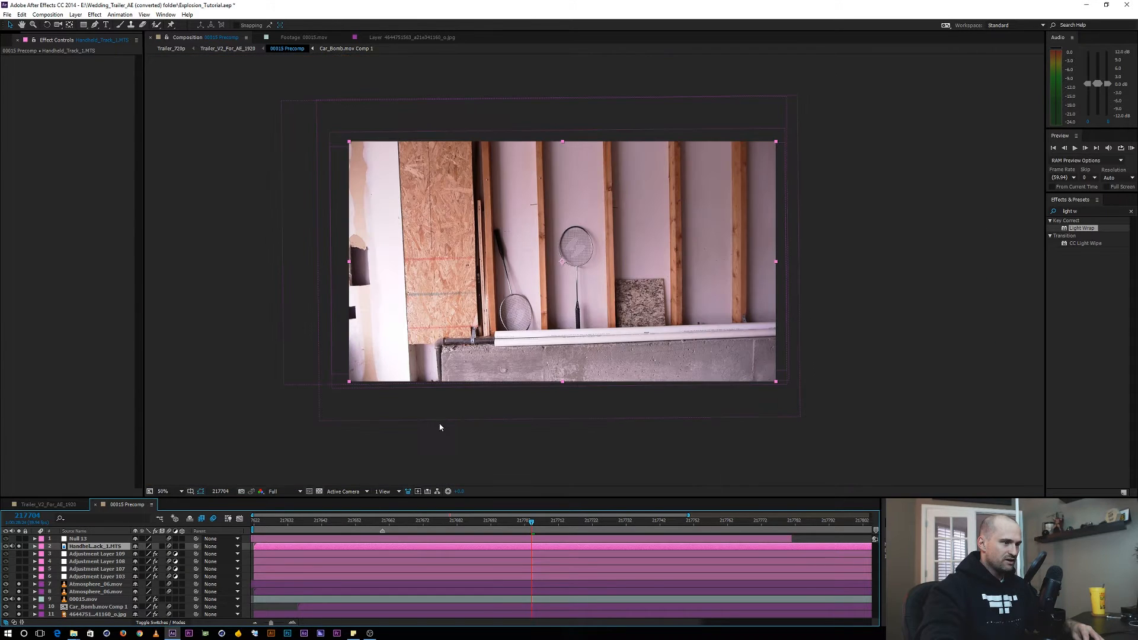
{"action": "double_click", "coordinate": [90, 548]}
{"action": "left_click_drag", "start_coordinate": [212, 468], "coordinate": [356, 472]}
{"action": "scroll", "coordinate": [421, 385], "scroll_direction": "down", "scroll_amount": 1}
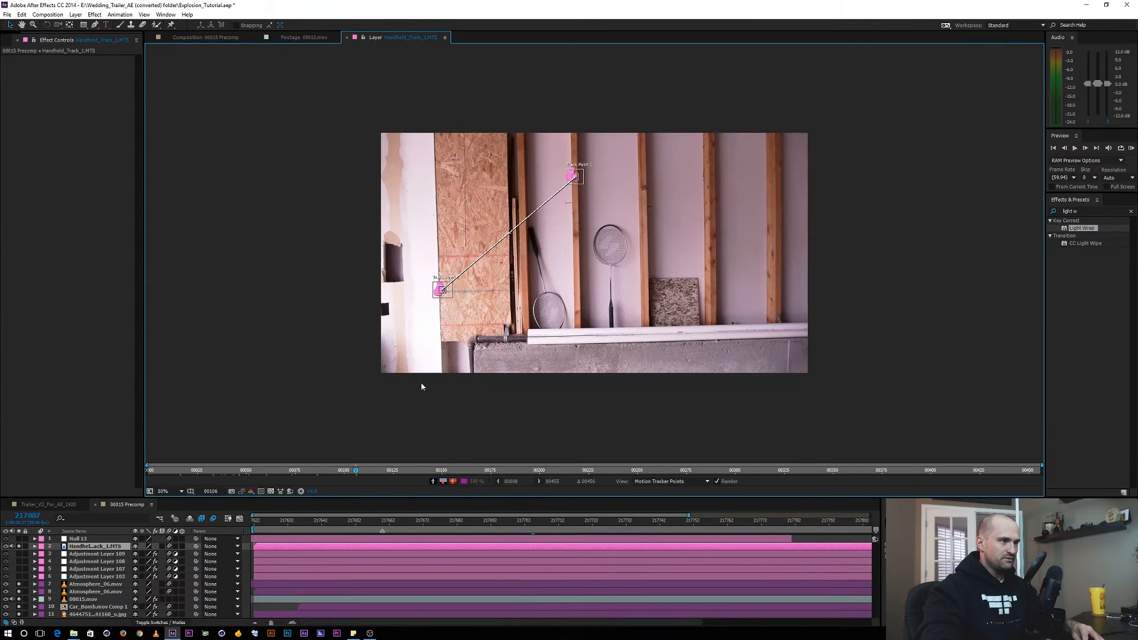
Step: Add a second copy of the Handheld_Track_1.MTS source footage above the existing layer and open it in the layer viewer
{"action": "left_click", "coordinate": [92, 548]}
{"action": "key", "text": "e"}
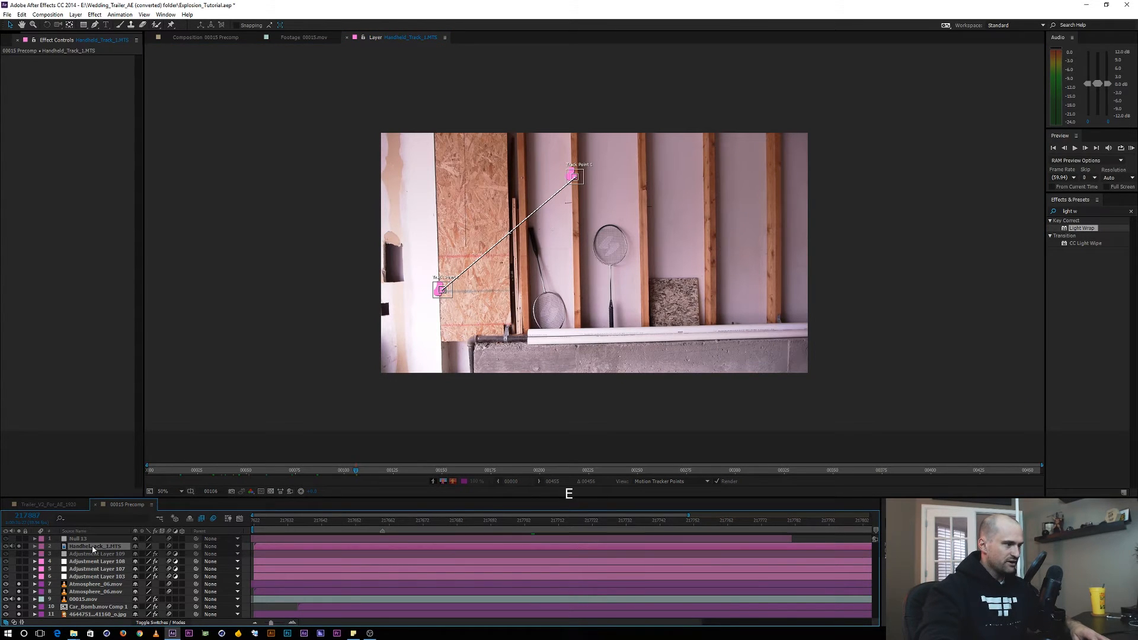
{"action": "right_click", "coordinate": [93, 549]}
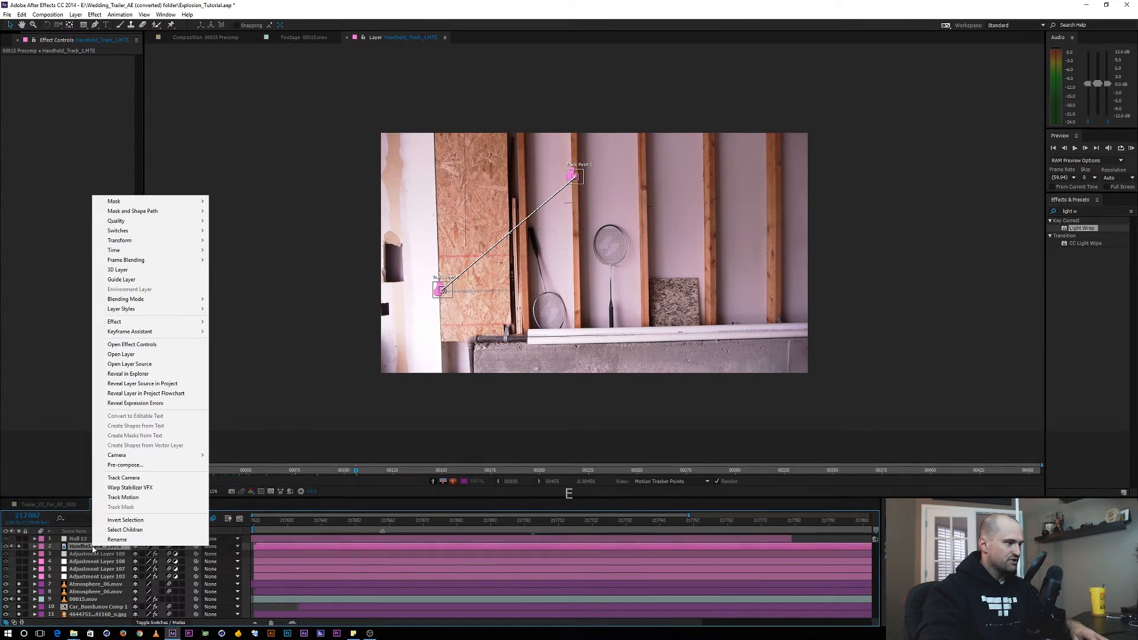
{"action": "left_click", "coordinate": [160, 385]}
{"action": "left_click_drag", "start_coordinate": [51, 137], "coordinate": [133, 551]}
{"action": "double_click", "coordinate": [133, 551]}
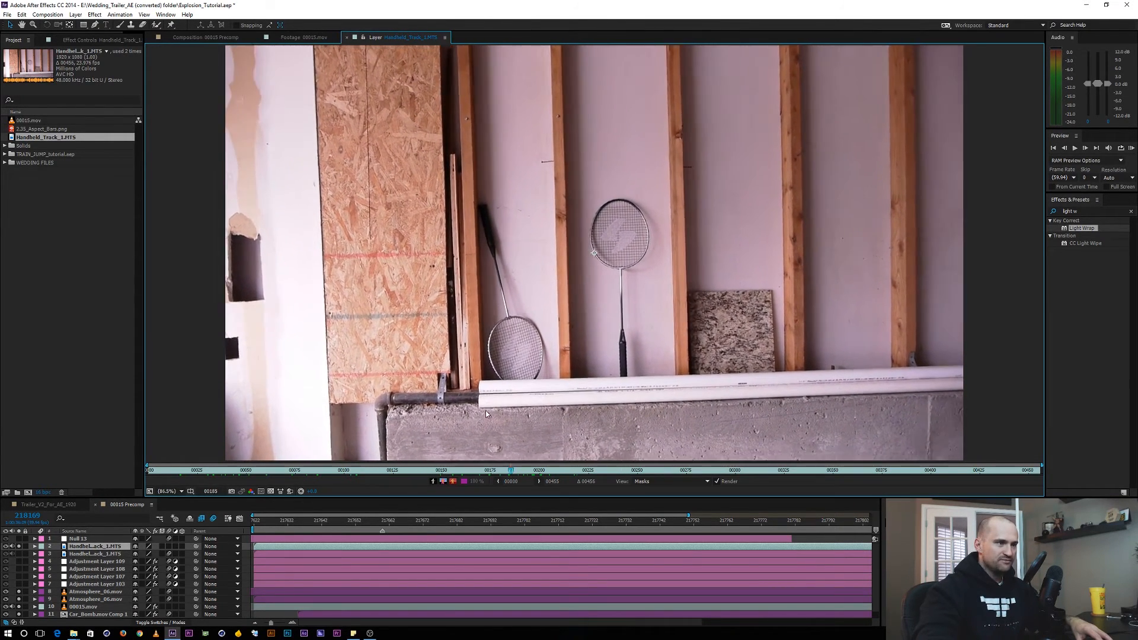
Step: Start a position and rotation motion track on the new copy, placing point 1 on the upper stud and point 2 on the wood board's edge
{"action": "right_click", "coordinate": [100, 548]}
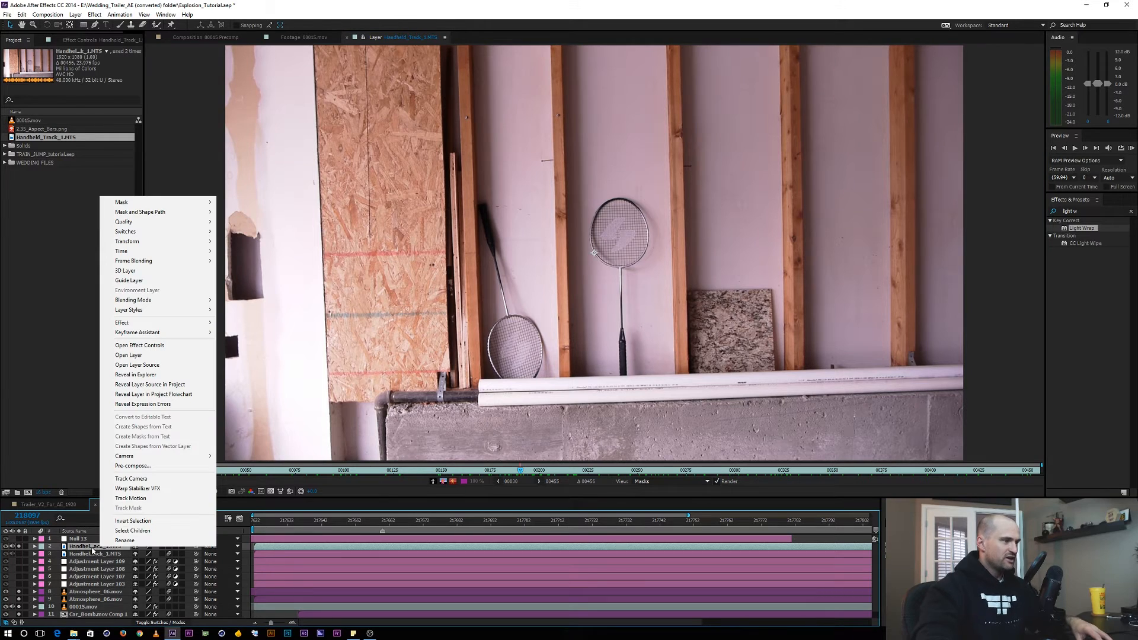
{"action": "left_click", "coordinate": [144, 504]}
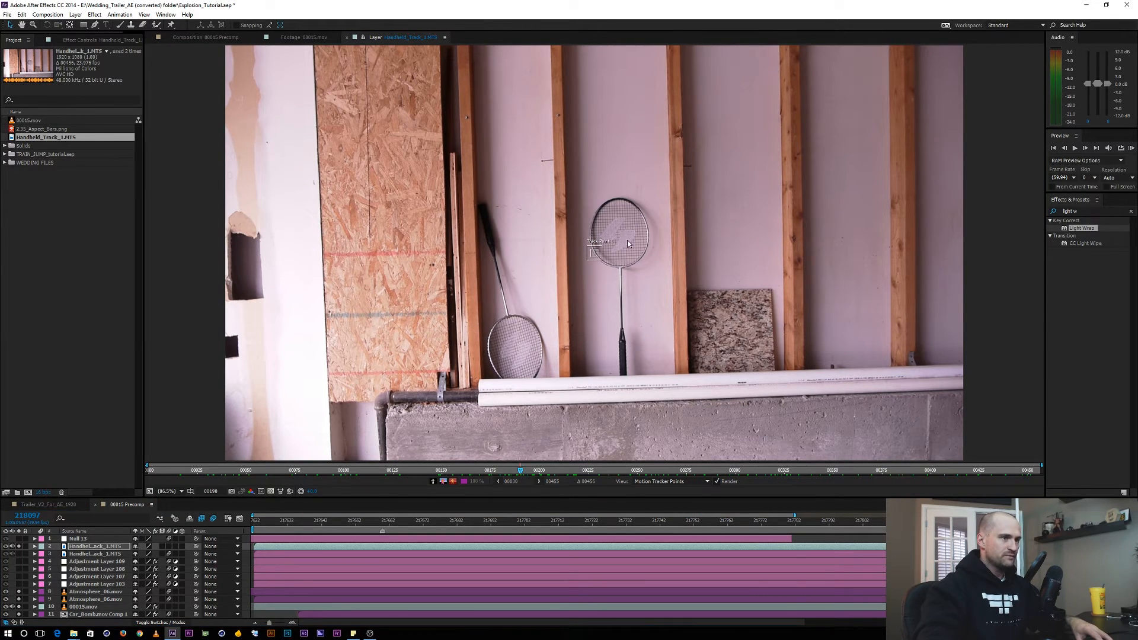
{"action": "left_click_drag", "start_coordinate": [599, 259], "coordinate": [573, 129]}
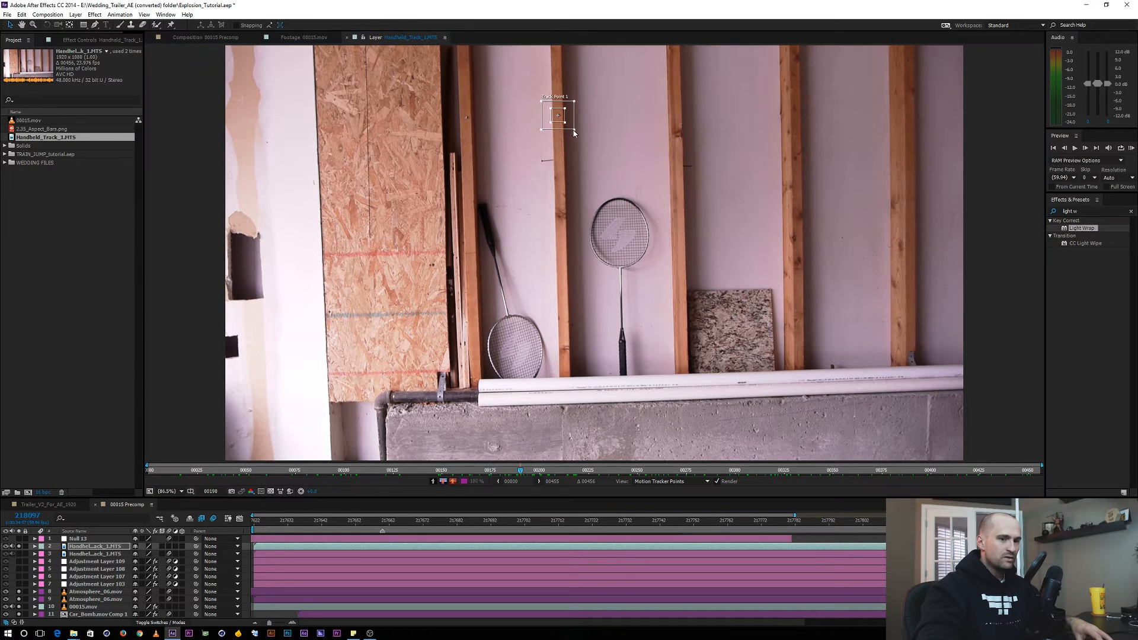
{"action": "left_click_drag", "start_coordinate": [952, 453], "coordinate": [964, 316]}
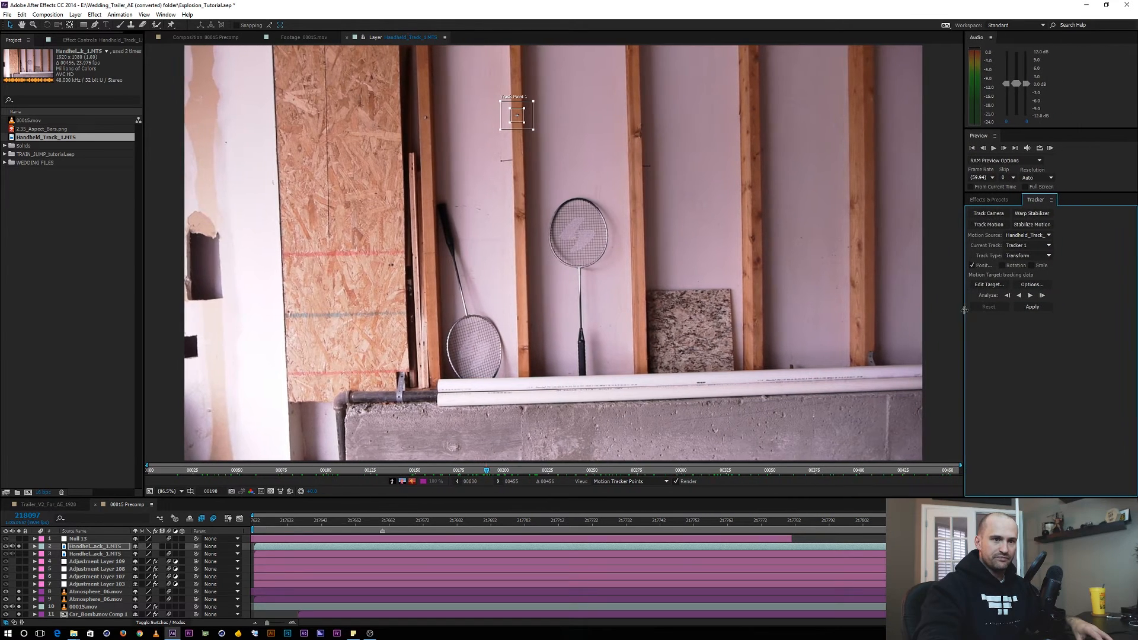
{"action": "left_click", "coordinate": [1003, 266]}
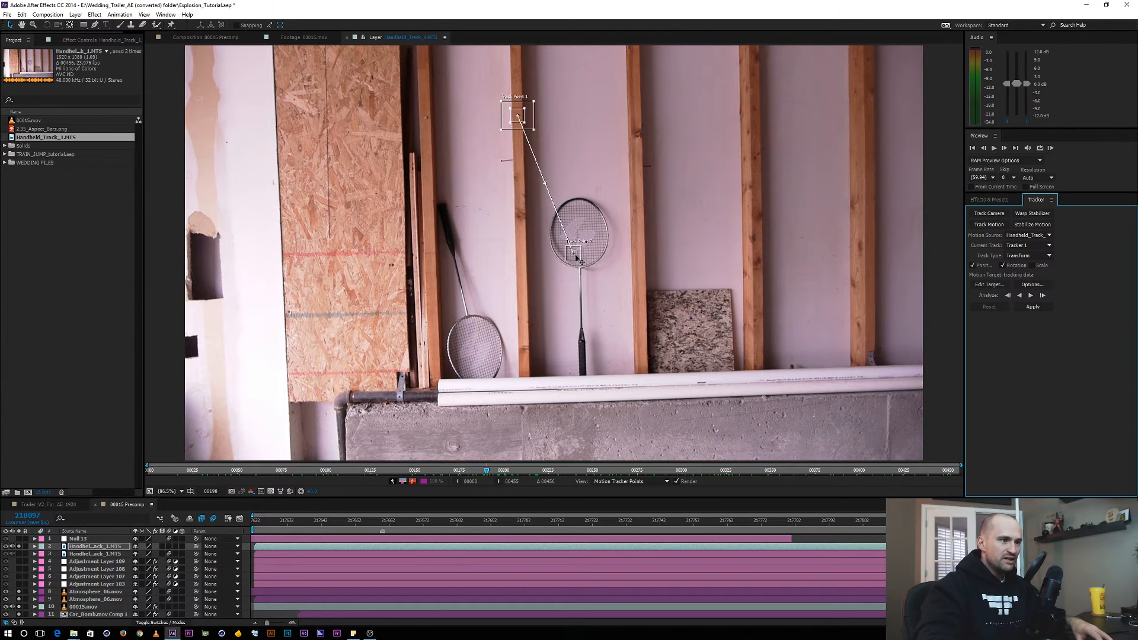
{"action": "left_click_drag", "start_coordinate": [576, 256], "coordinate": [400, 274]}
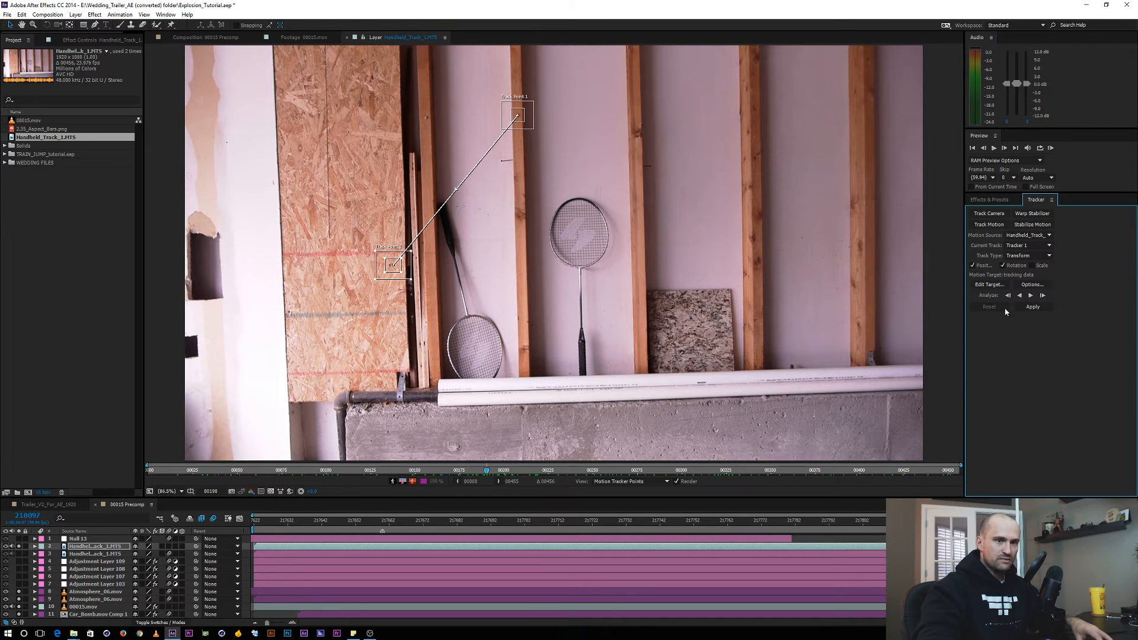
Step: Analyze the two track points backward through part of the clip and check the tracked path along the footage
{"action": "left_click", "coordinate": [1018, 295]}
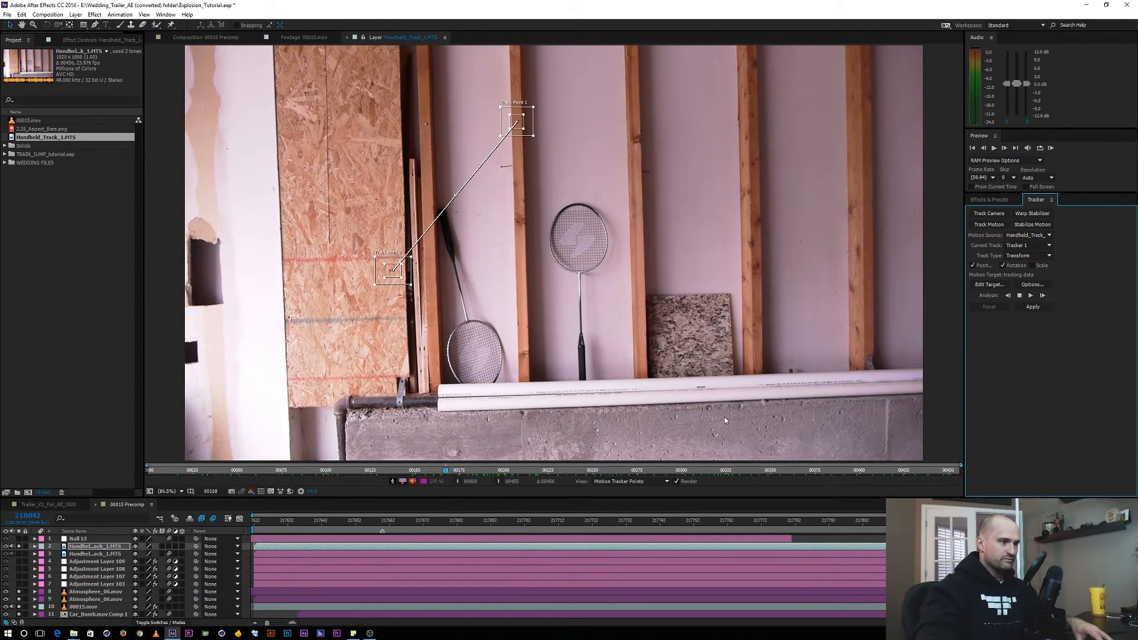
{"action": "left_click", "coordinate": [1020, 295]}
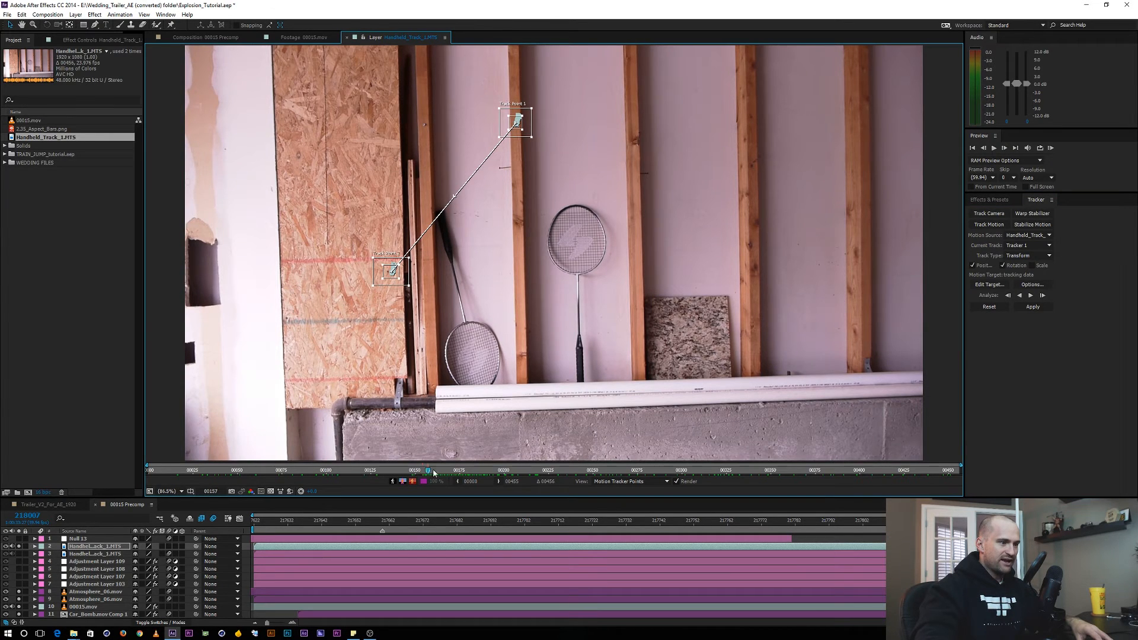
{"action": "left_click_drag", "start_coordinate": [433, 472], "coordinate": [475, 466]}
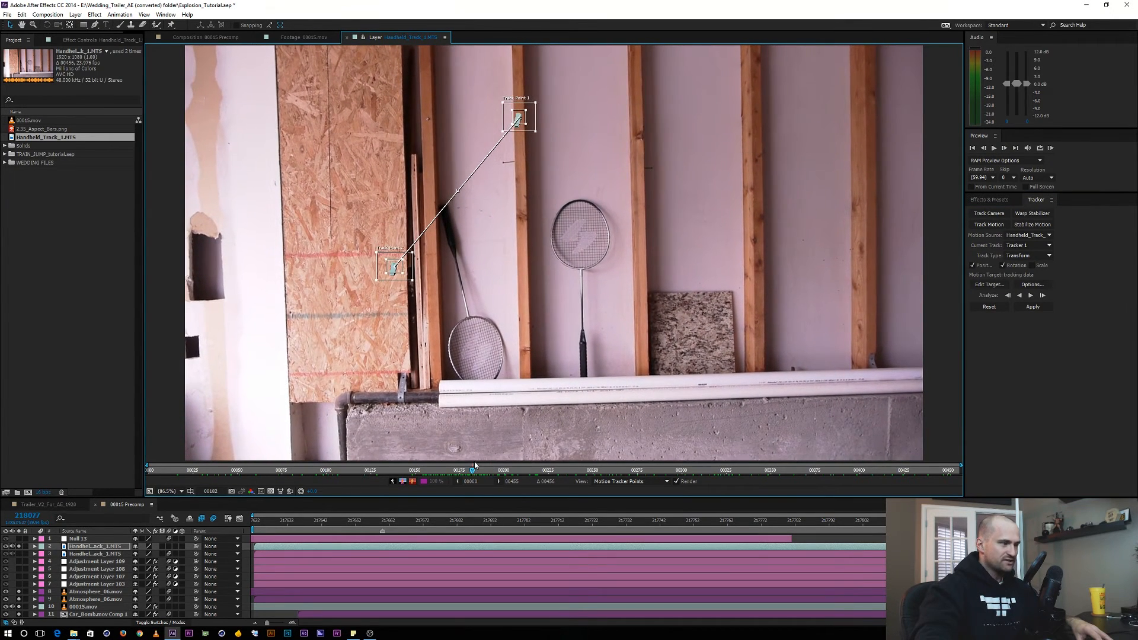
Step: Rename the null layer at the top of the layer stack as HAND HELD TRACK
{"action": "left_click", "coordinate": [76, 539]}
{"action": "key", "text": "Return"}
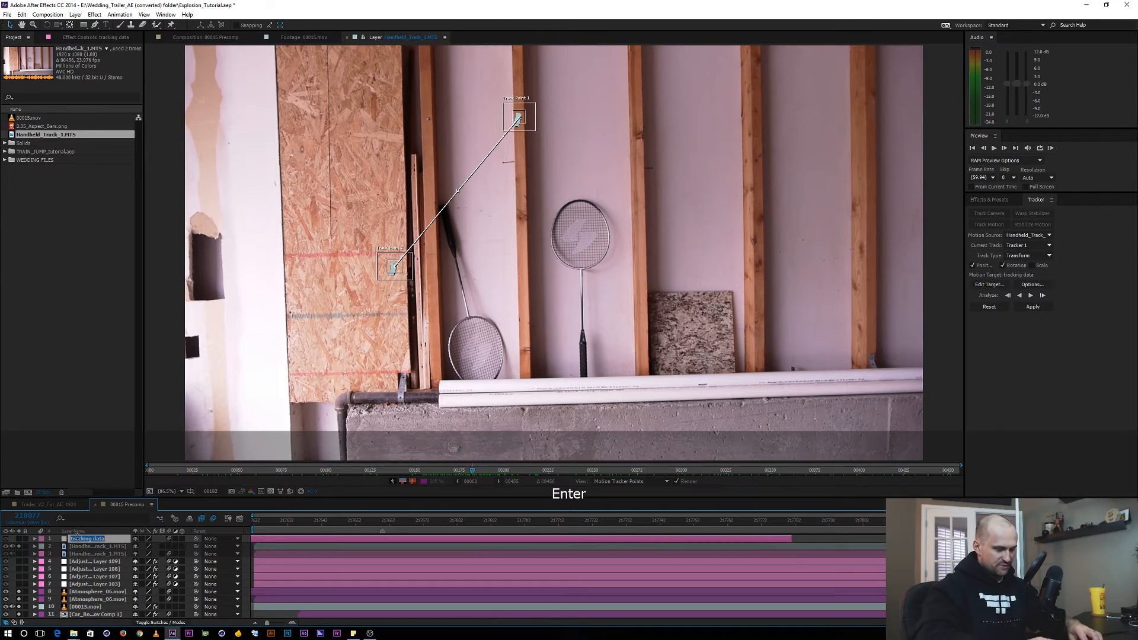
{"action": "type", "text": "HAND HELD"}
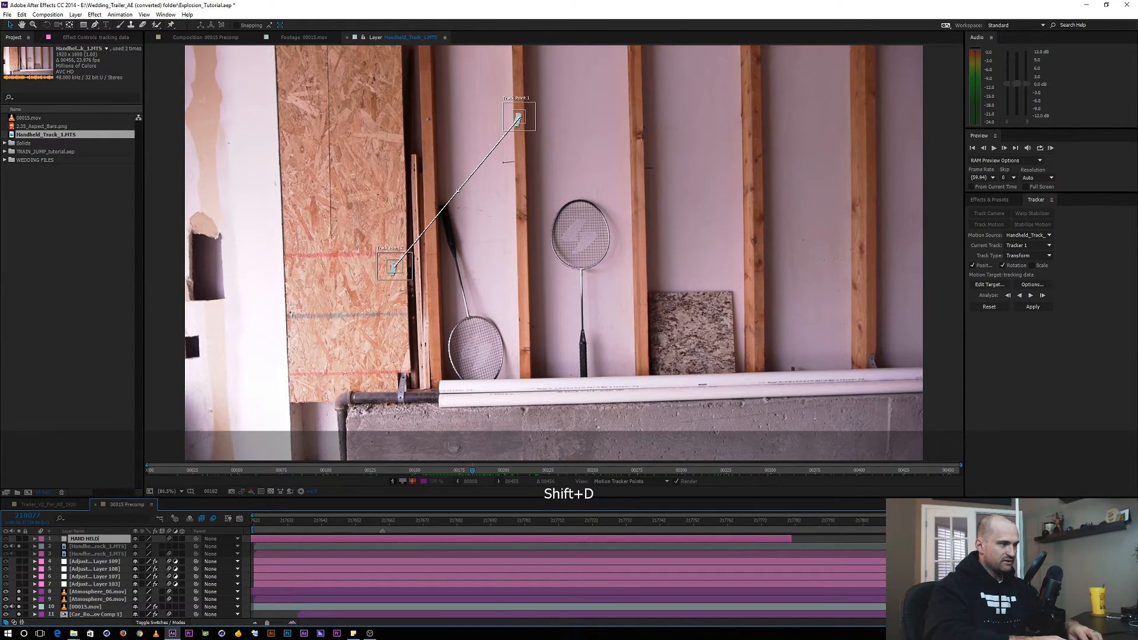
{"action": "type", "text": " TRAXK"}
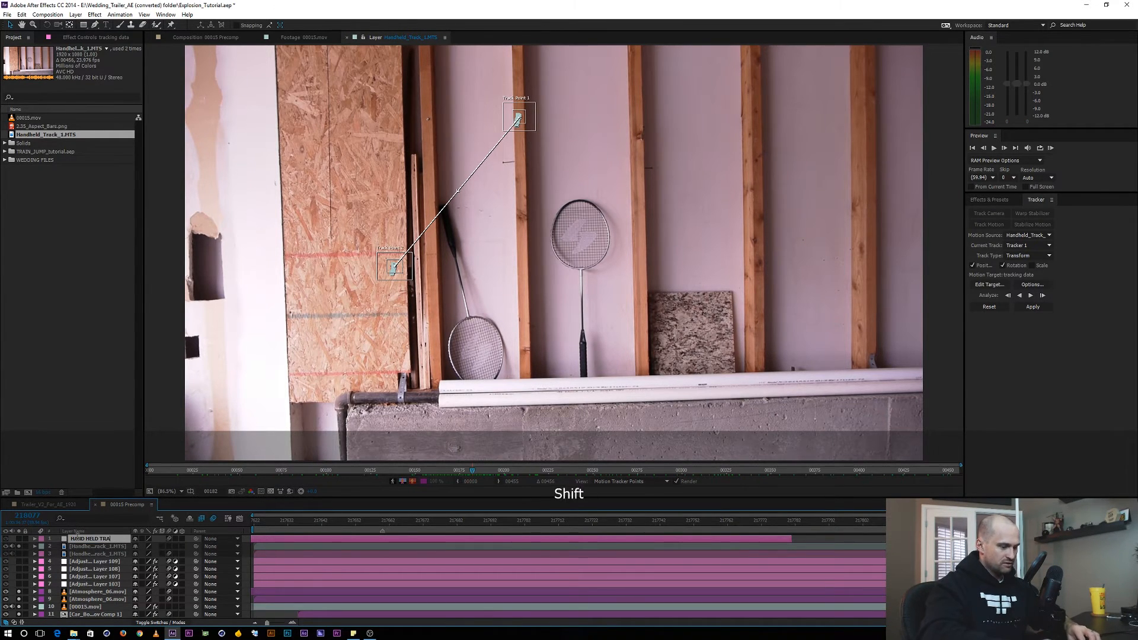
{"action": "key", "text": "Return"}
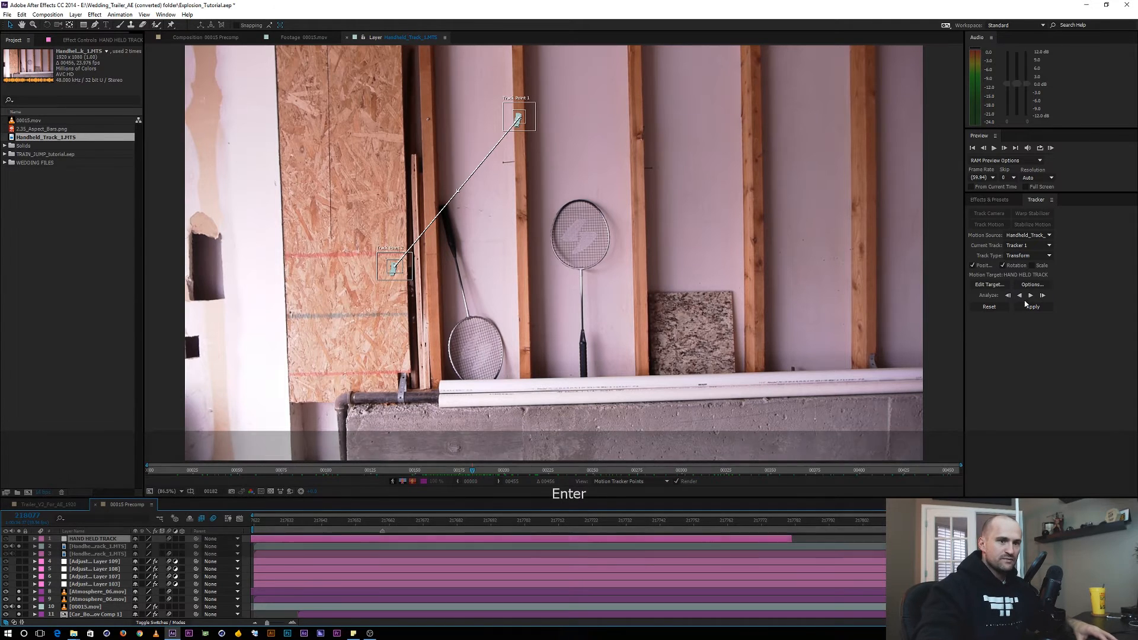
Step: Confirm HAND HELD TRACK as the tracker's motion target and delete the upper Handheld_Track_1.MTS copy
{"action": "left_click", "coordinate": [996, 285]}
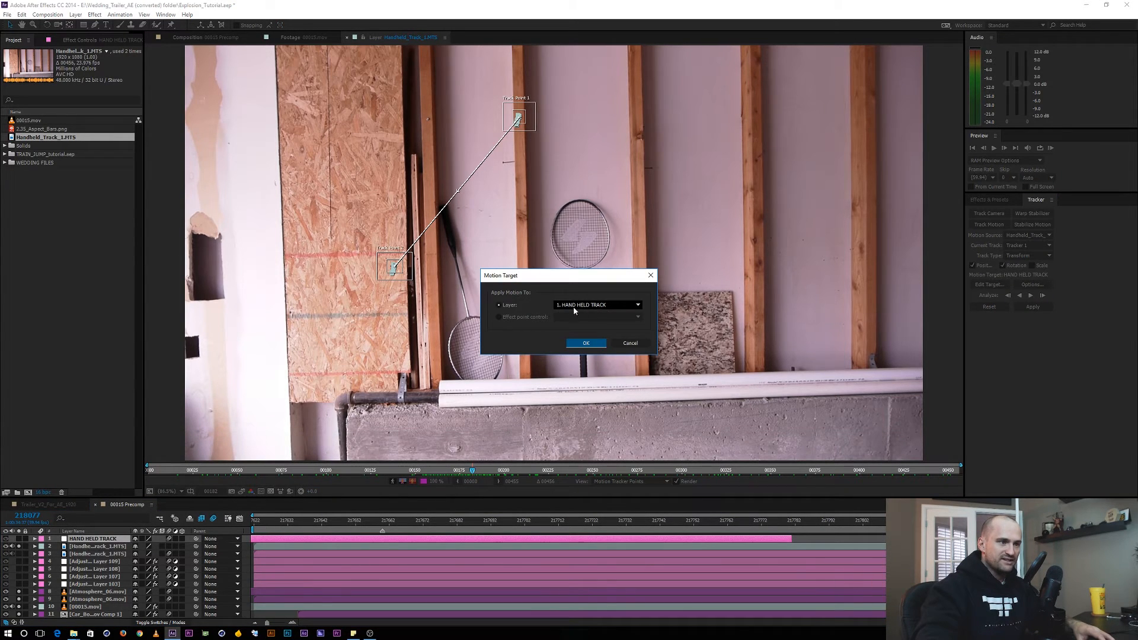
{"action": "left_click", "coordinate": [586, 343]}
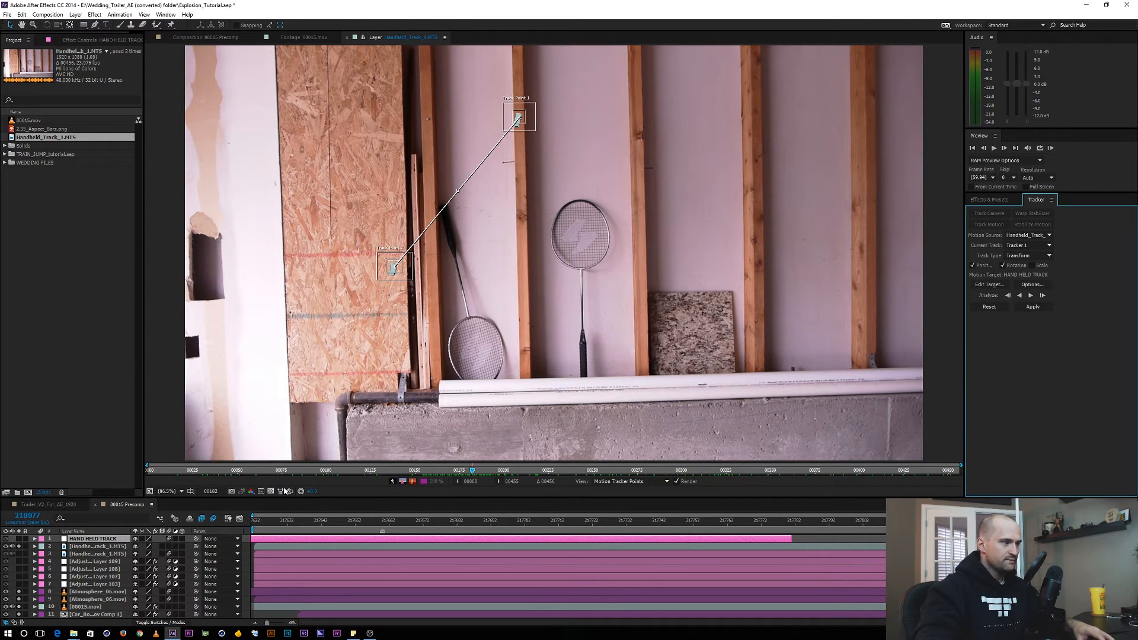
{"action": "left_click", "coordinate": [66, 548]}
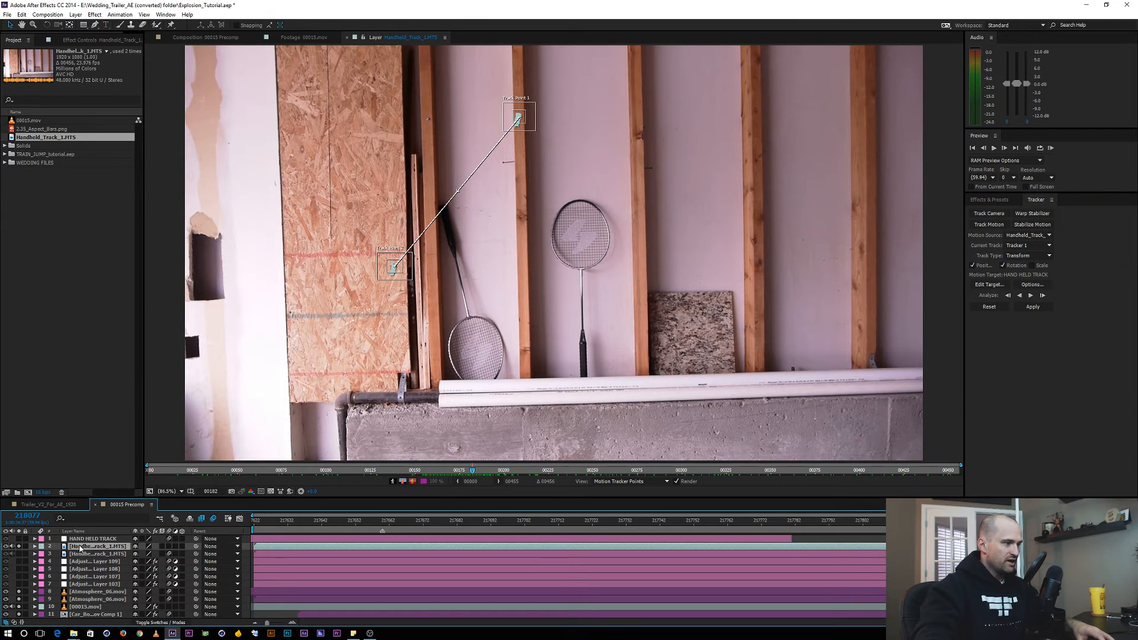
{"action": "key", "text": "Delete"}
Step: Return to the 00015 Precomp composition view and turn off the video, audio and solo of the Handheld_Track_1.MTS layer
{"action": "left_click", "coordinate": [82, 540]}
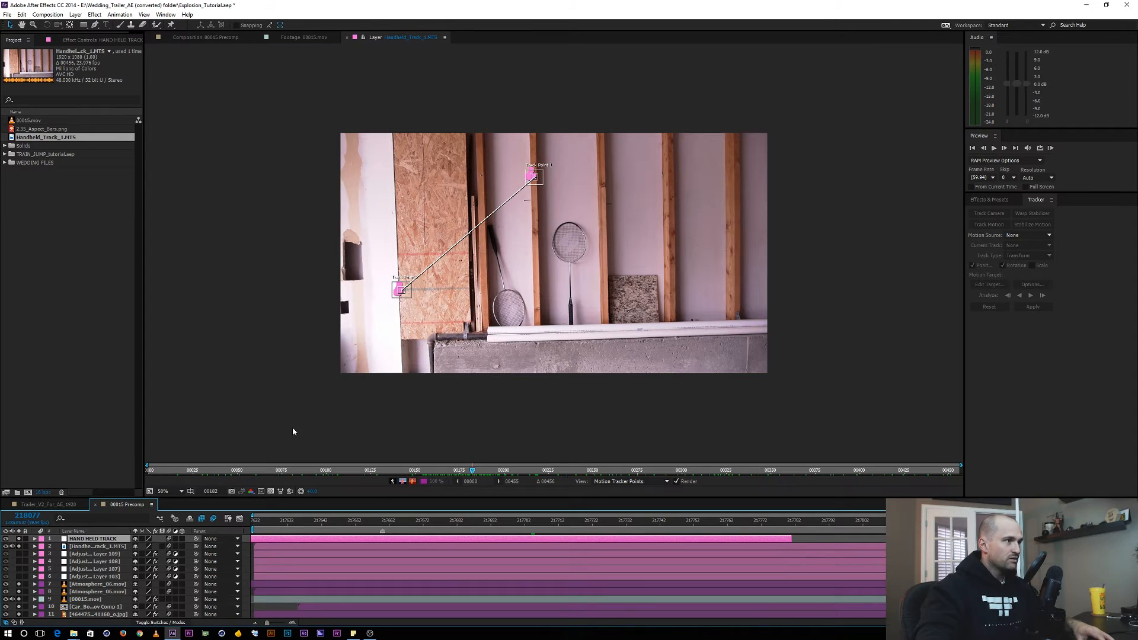
{"action": "left_click", "coordinate": [221, 38]}
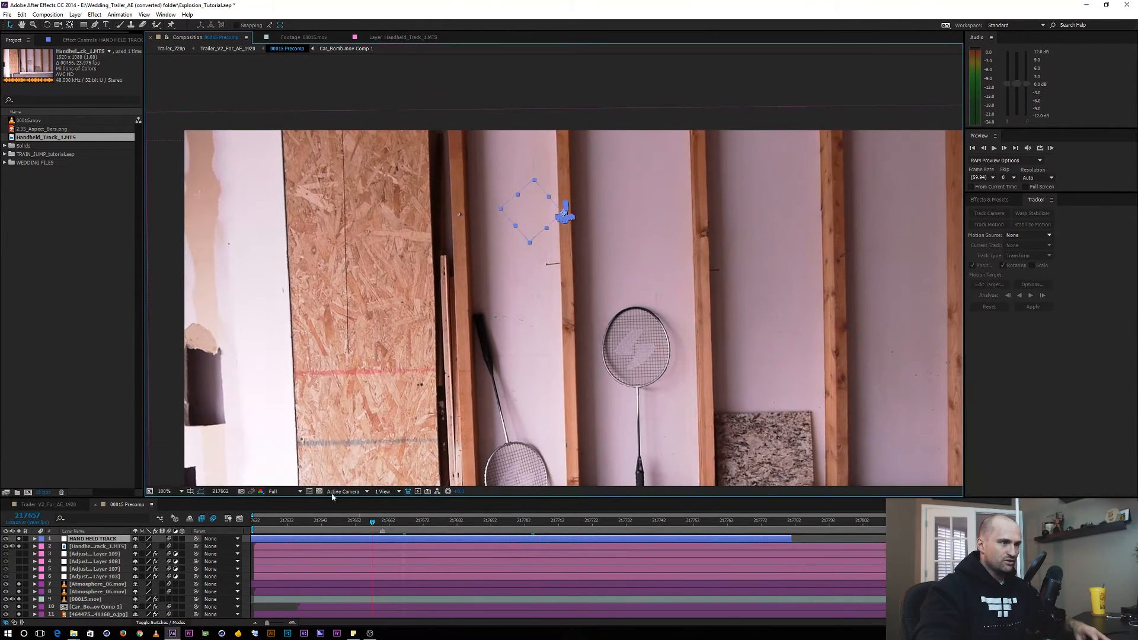
{"action": "left_click_drag", "start_coordinate": [332, 497], "coordinate": [307, 496]}
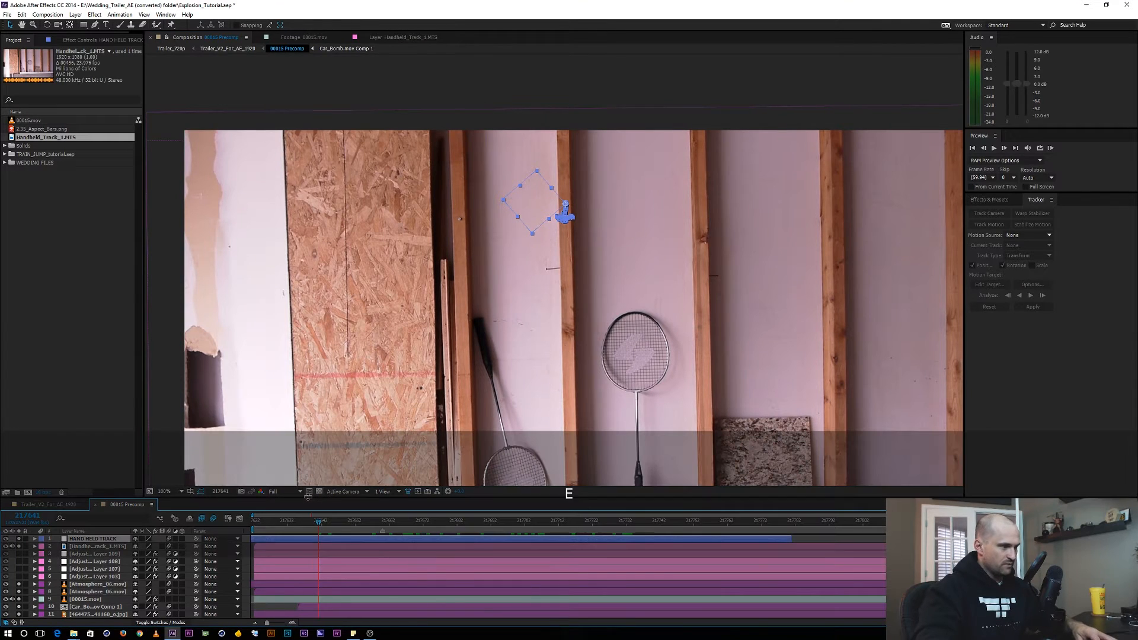
{"action": "left_click", "coordinate": [36, 546]}
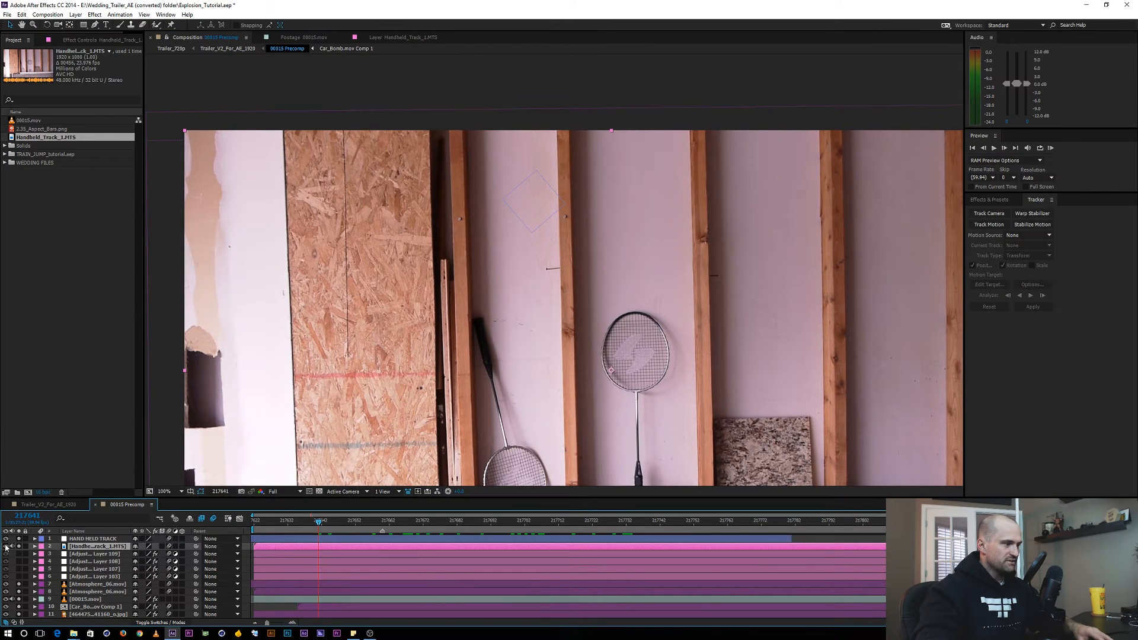
{"action": "left_click", "coordinate": [13, 548]}
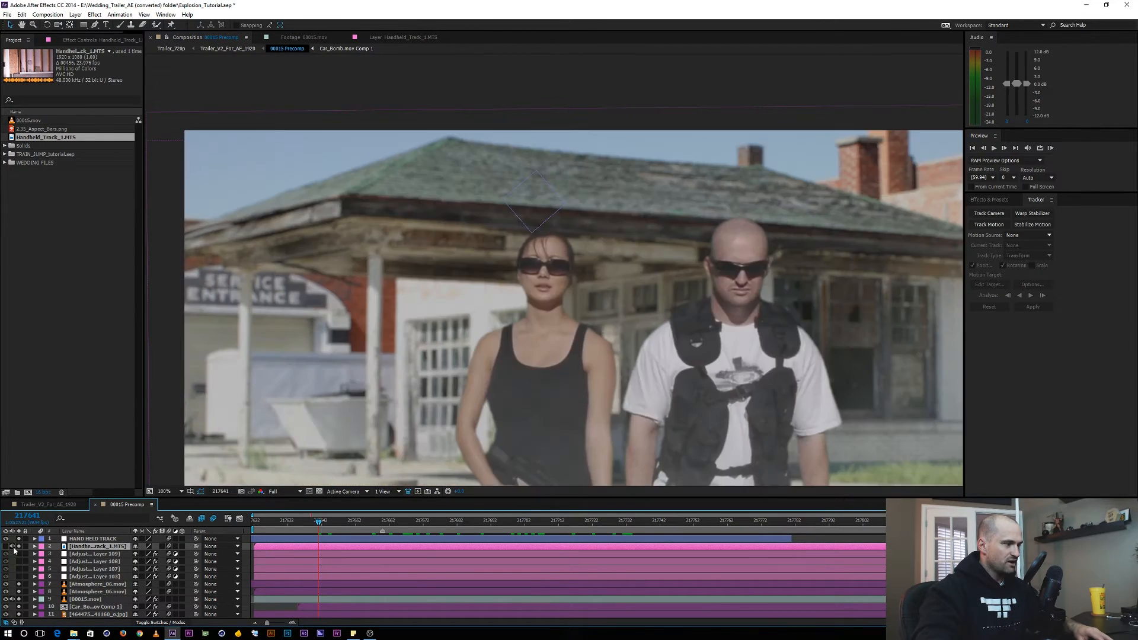
{"action": "left_click", "coordinate": [12, 546]}
{"action": "left_click", "coordinate": [19, 547]}
{"action": "key", "text": "F2"}
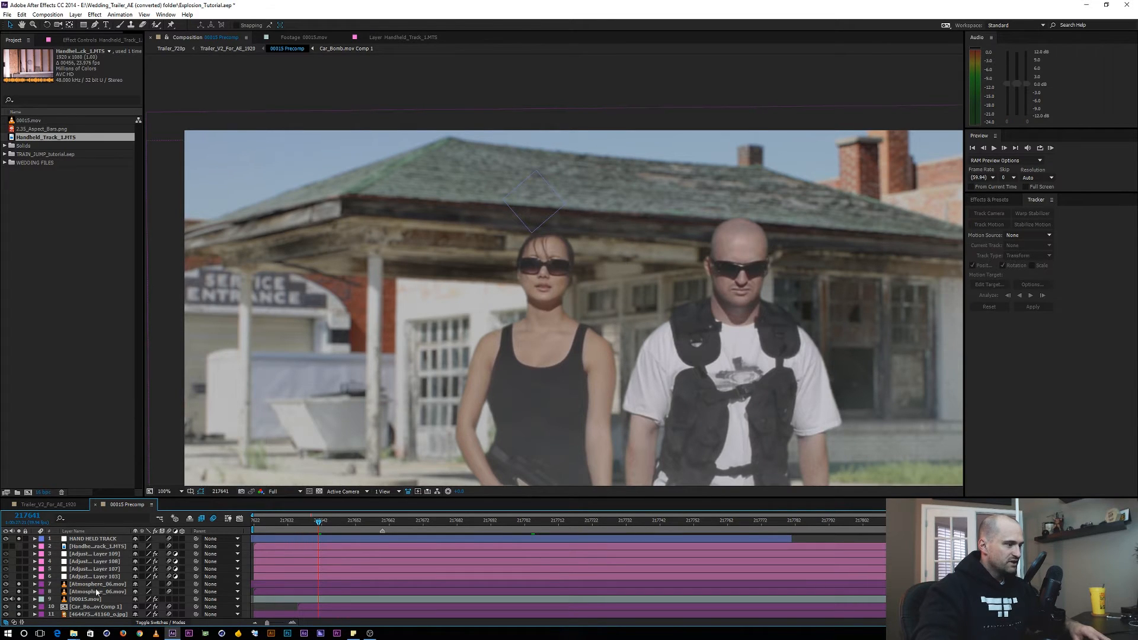
Step: Parent 00015.mov, Car_Bomb.mov Comp 1 and the background photo to the HAND HELD TRACK null
{"action": "left_click", "coordinate": [88, 615]}
{"action": "left_click", "coordinate": [87, 608], "text": "ctrl"}
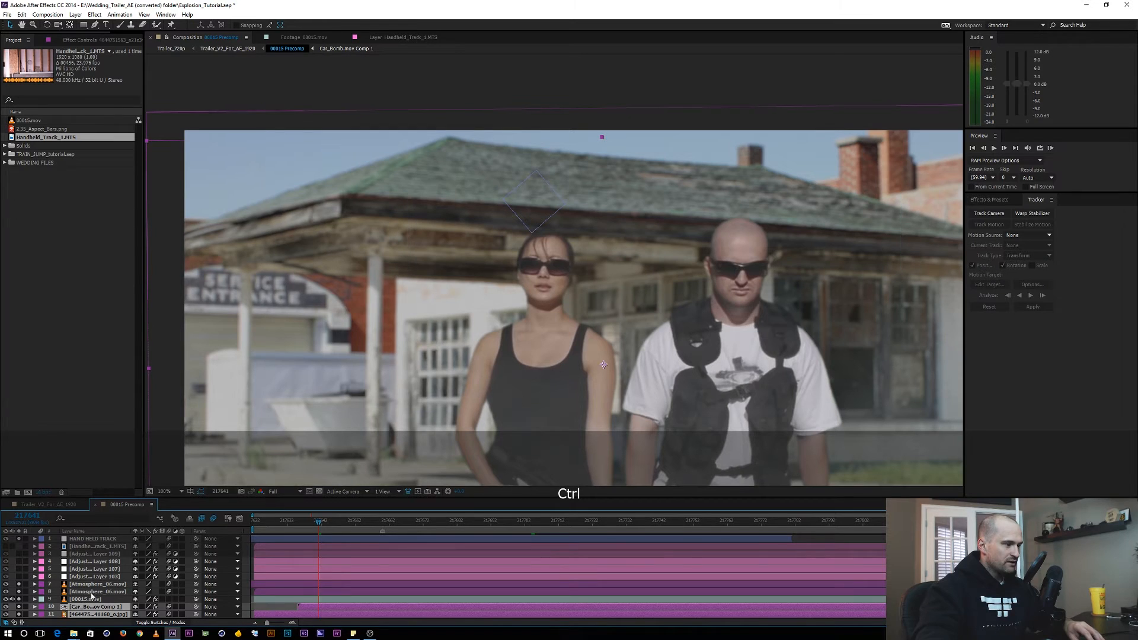
{"action": "left_click", "coordinate": [79, 599], "text": "ctrl"}
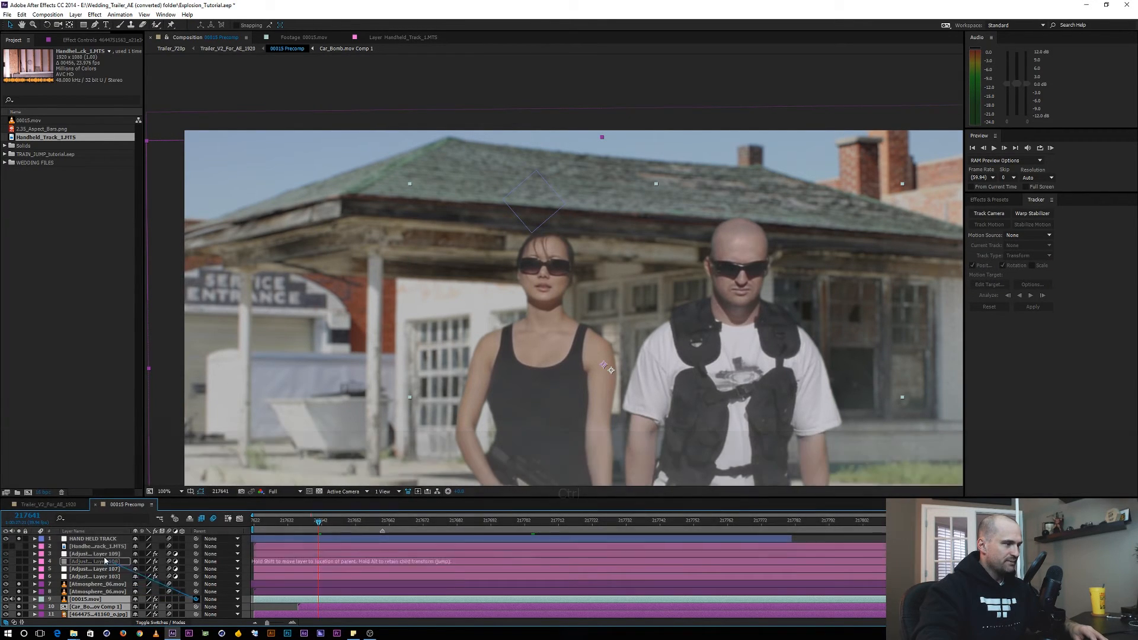
{"action": "left_click_drag", "start_coordinate": [196, 599], "coordinate": [95, 539]}
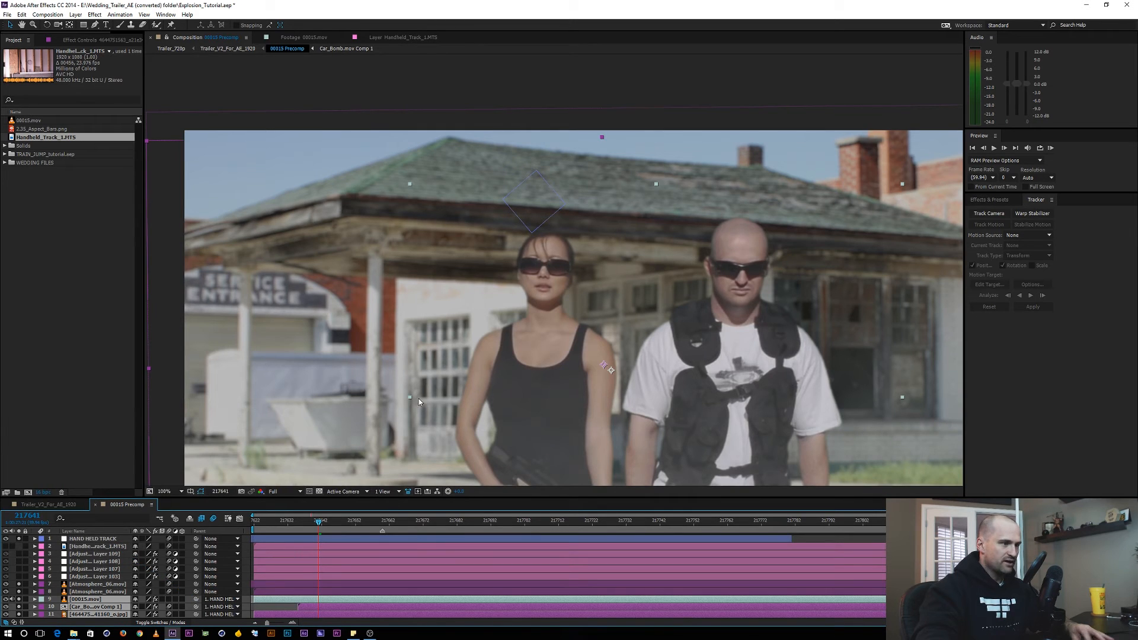
Step: Hide the layer controls and review the handheld motion on the explosion composite at several frames, with the view fitted
{"action": "left_click_drag", "start_coordinate": [420, 424], "coordinate": [421, 365]}
{"action": "scroll", "coordinate": [421, 365], "scroll_direction": "down", "scroll_amount": 1}
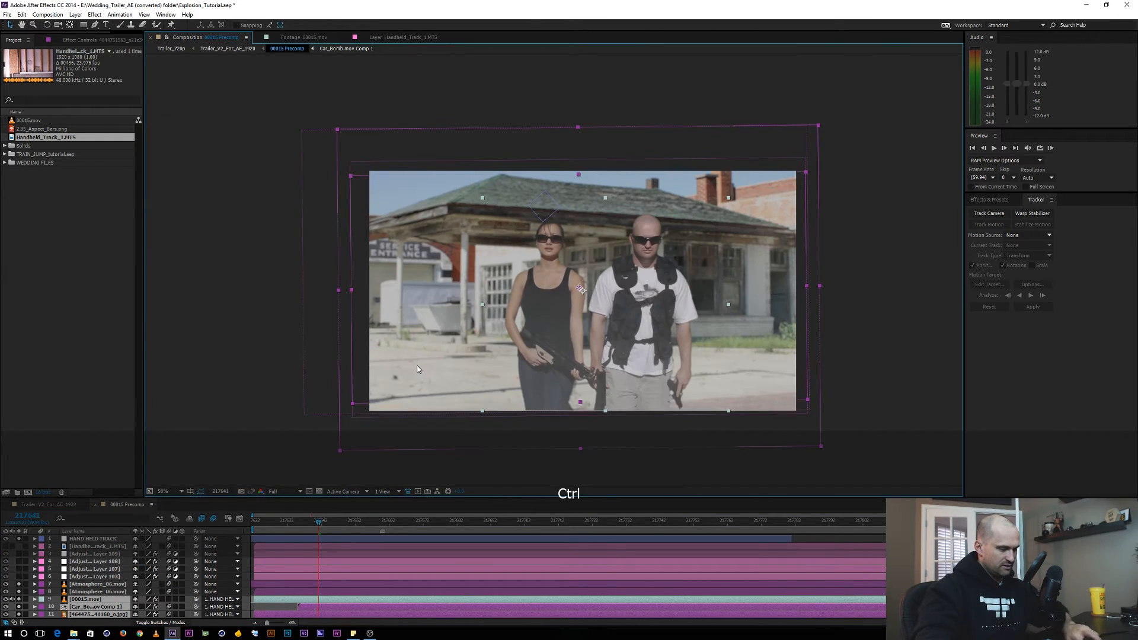
{"action": "key", "text": "ctrl+shift+h"}
{"action": "left_click_drag", "start_coordinate": [342, 524], "coordinate": [551, 524]}
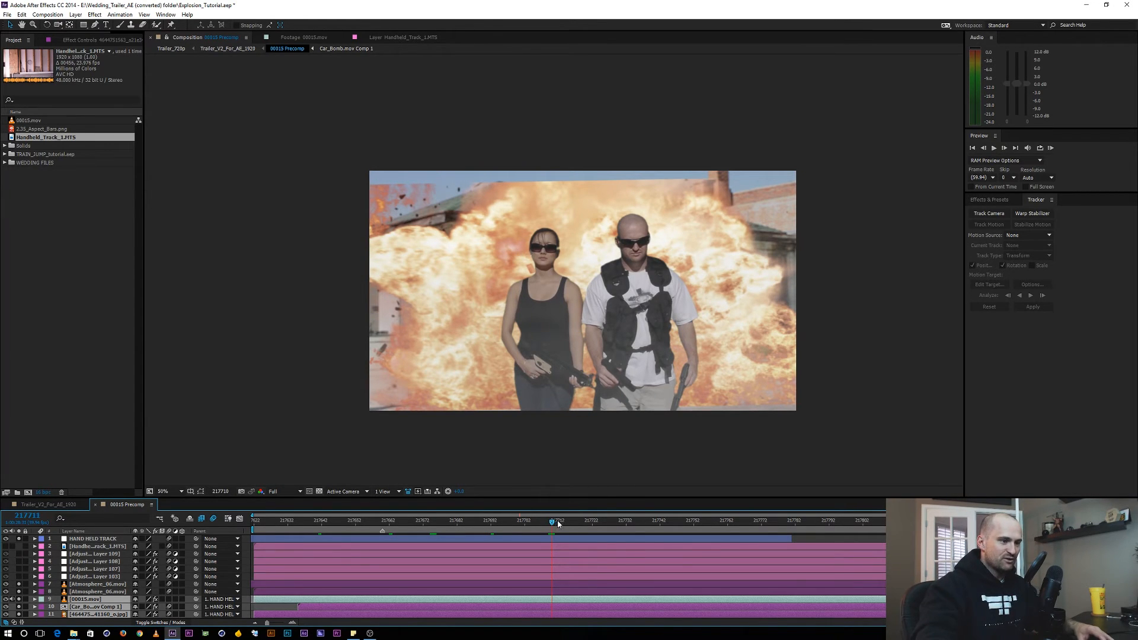
{"action": "left_click_drag", "start_coordinate": [557, 524], "coordinate": [645, 525]}
{"action": "left_click", "coordinate": [168, 490]}
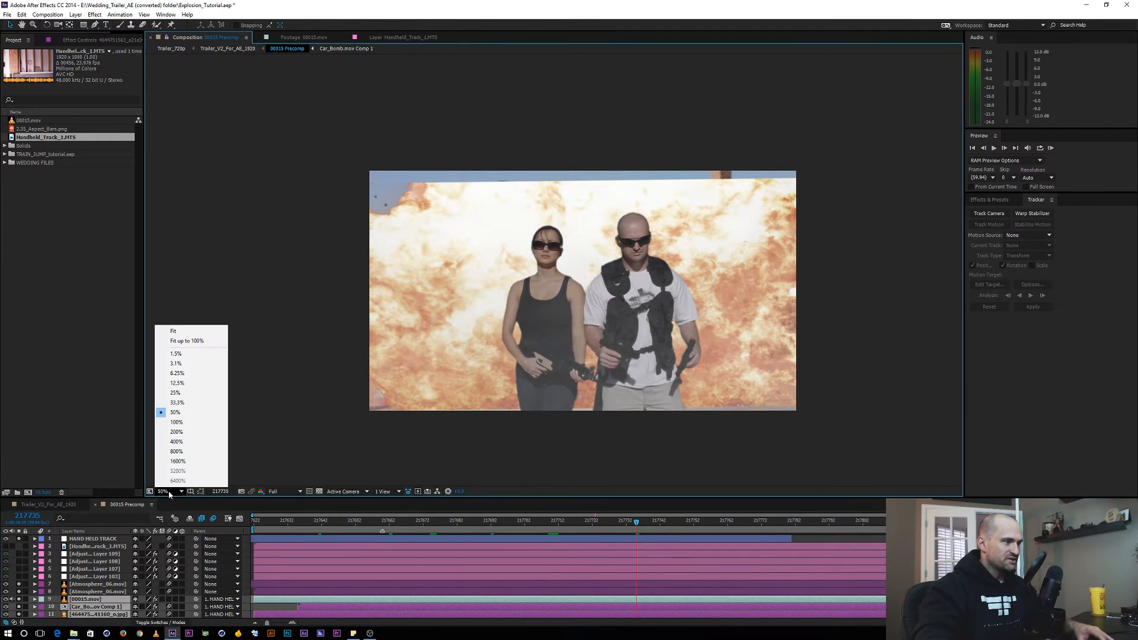
{"action": "left_click", "coordinate": [178, 352]}
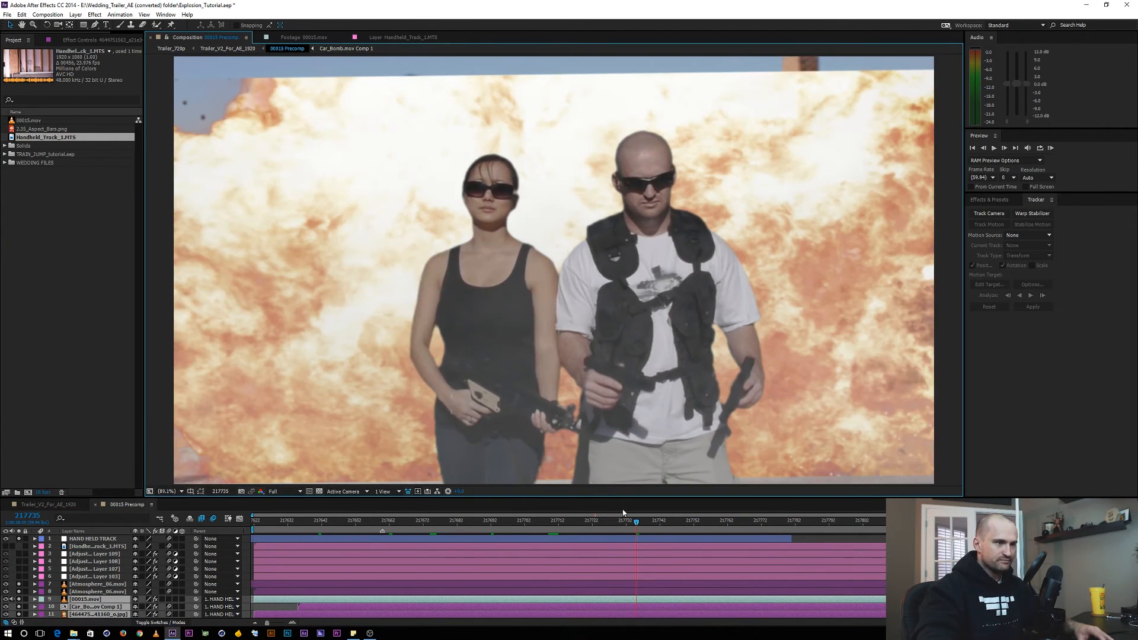
{"action": "left_click", "coordinate": [469, 521]}
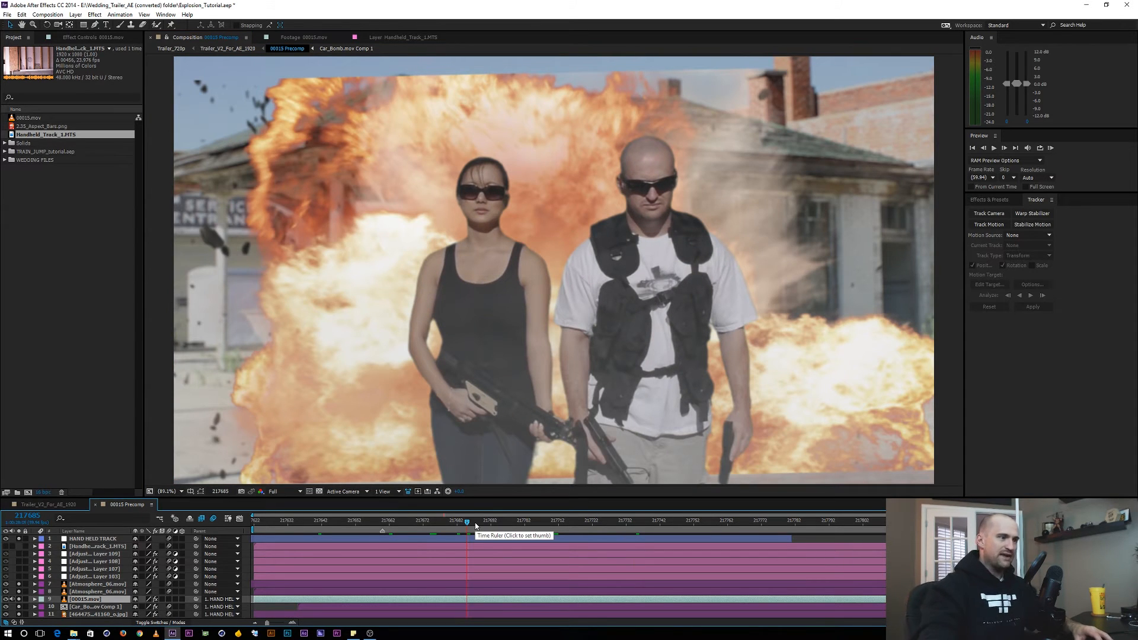
Step: Show the effects applied to the 00015.mov layer
{"action": "left_click", "coordinate": [94, 607]}
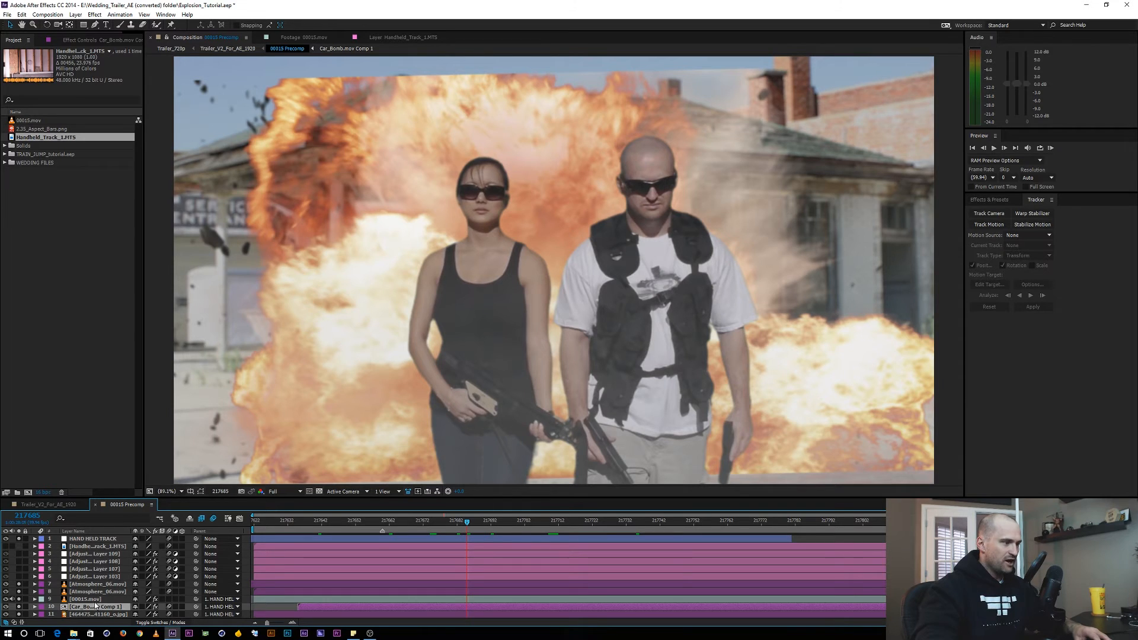
{"action": "left_click", "coordinate": [94, 600]}
{"action": "left_click", "coordinate": [106, 37]}
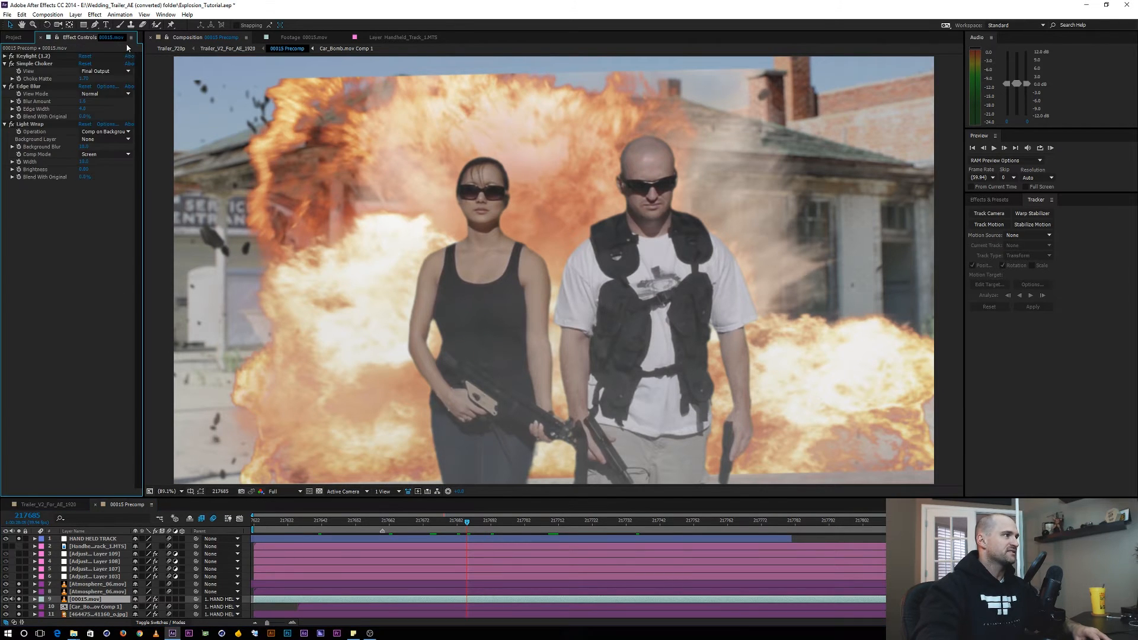
Step: Set the Light Wrap background layer on 00015.mov to Car_Bomb.mov Comp 1
{"action": "left_click", "coordinate": [103, 608]}
{"action": "left_click", "coordinate": [104, 601]}
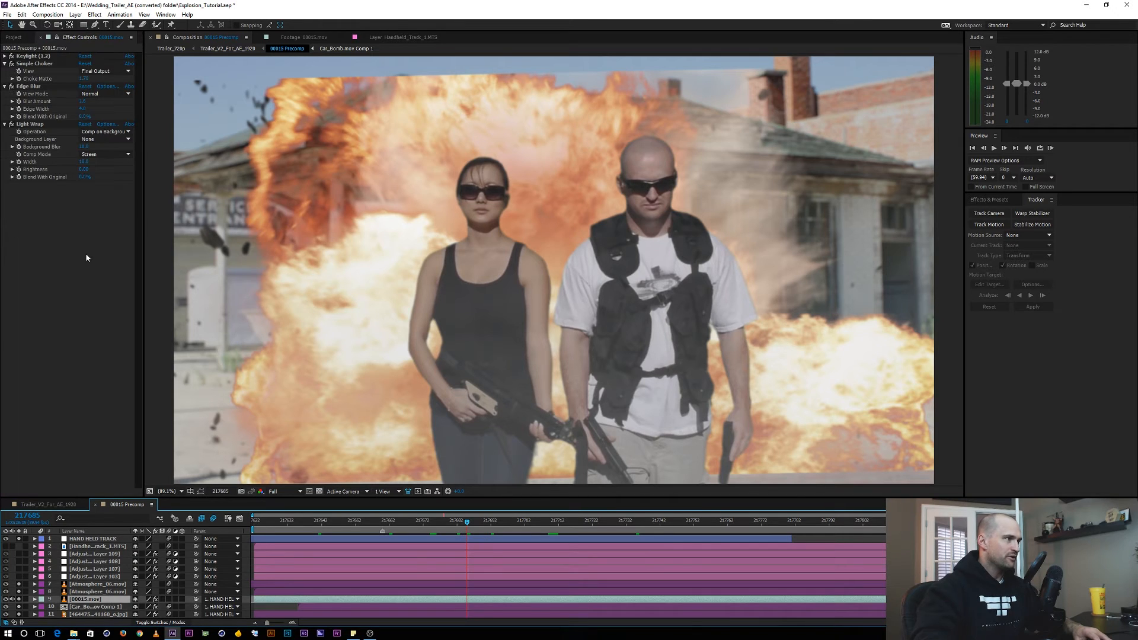
{"action": "left_click", "coordinate": [85, 140]}
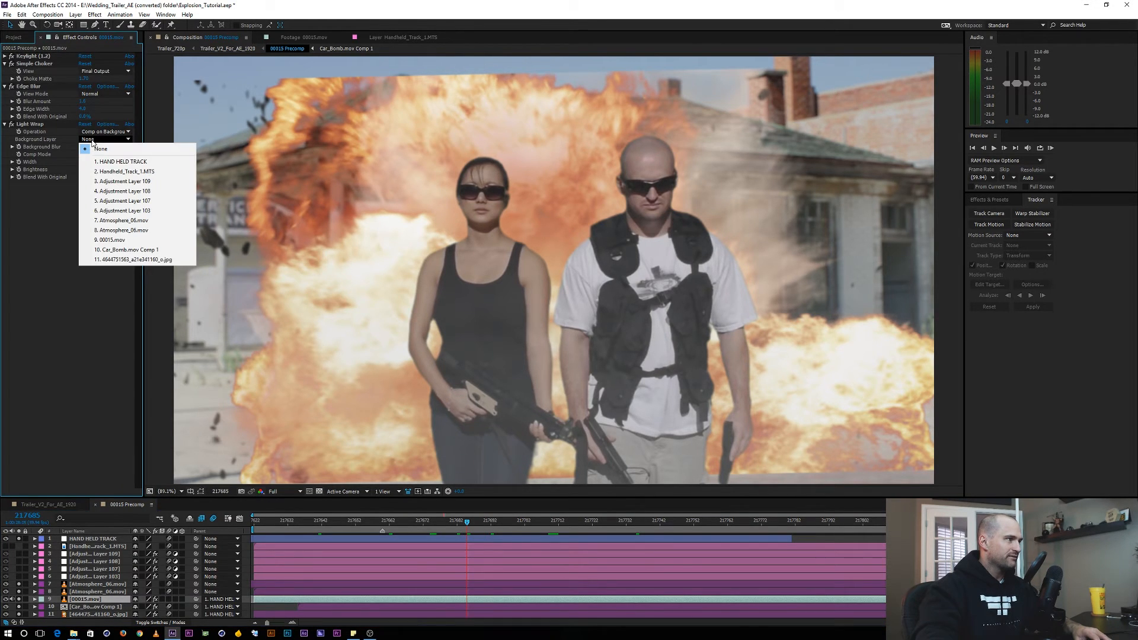
{"action": "left_click", "coordinate": [126, 249]}
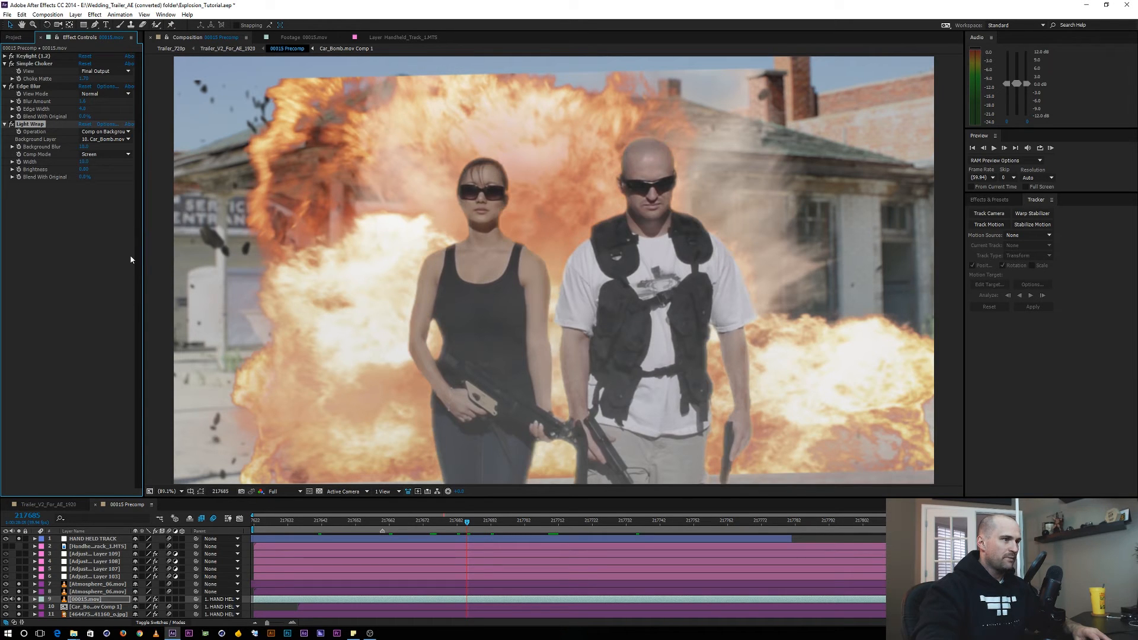
Step: Examine the actors' edges close up, comparing the man's head with Light Wrap switched off and on
{"action": "scroll", "coordinate": [570, 182], "scroll_direction": "up", "scroll_amount": 3}
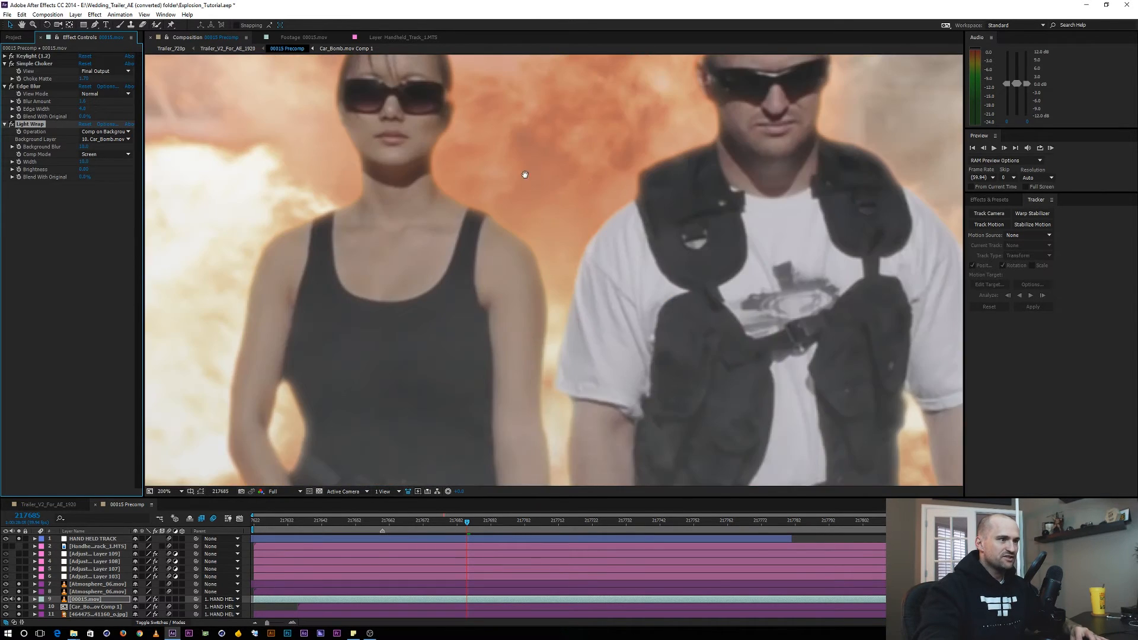
{"action": "left_click_drag", "start_coordinate": [521, 173], "coordinate": [499, 271]}
{"action": "scroll", "coordinate": [387, 140], "scroll_direction": "up", "scroll_amount": 2}
{"action": "left_click_drag", "start_coordinate": [394, 184], "coordinate": [361, 236]}
{"action": "left_click_drag", "start_coordinate": [694, 103], "coordinate": [297, 261]}
{"action": "scroll", "coordinate": [571, 178], "scroll_direction": "down", "scroll_amount": 1}
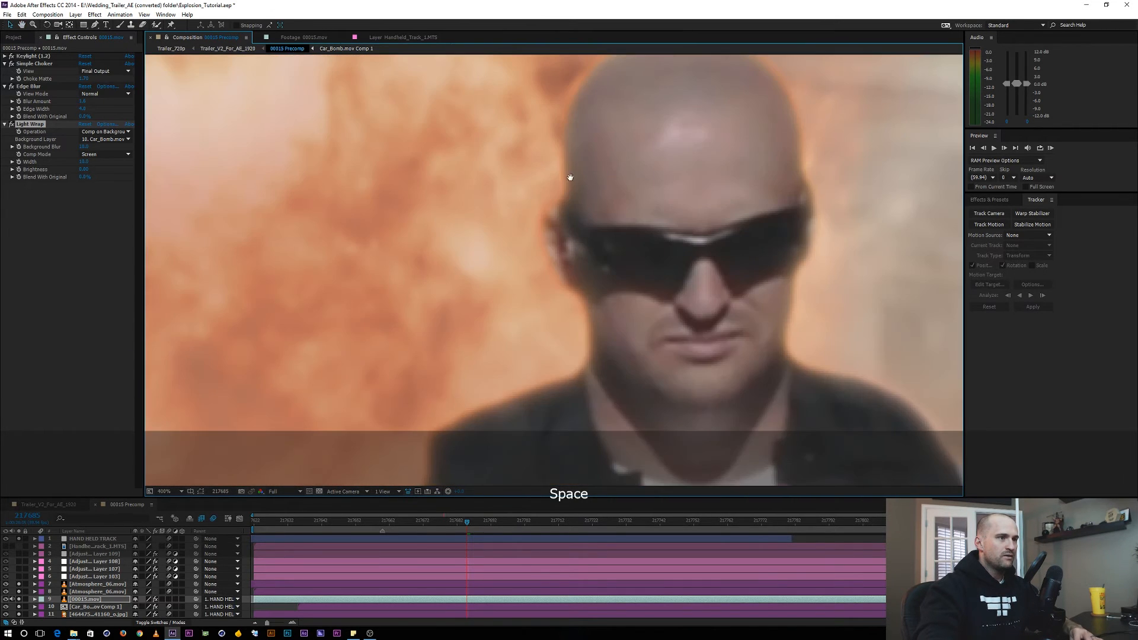
{"action": "left_click_drag", "start_coordinate": [605, 97], "coordinate": [480, 213]}
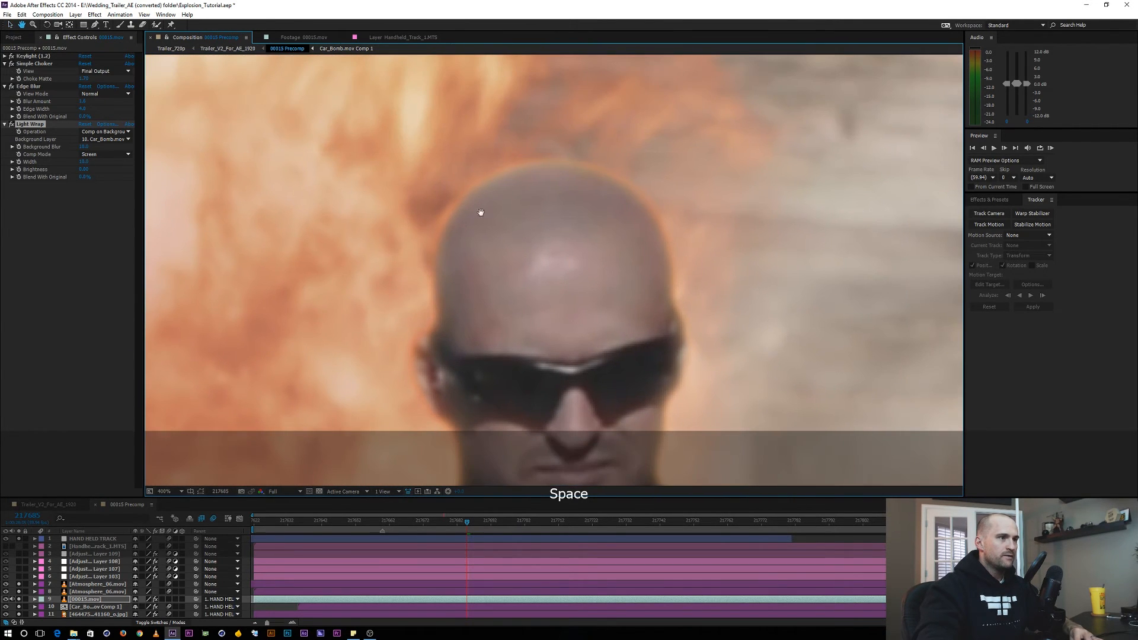
{"action": "left_click", "coordinate": [11, 125]}
{"action": "left_click", "coordinate": [11, 125]}
{"action": "left_click", "coordinate": [11, 124]}
{"action": "left_click", "coordinate": [11, 125]}
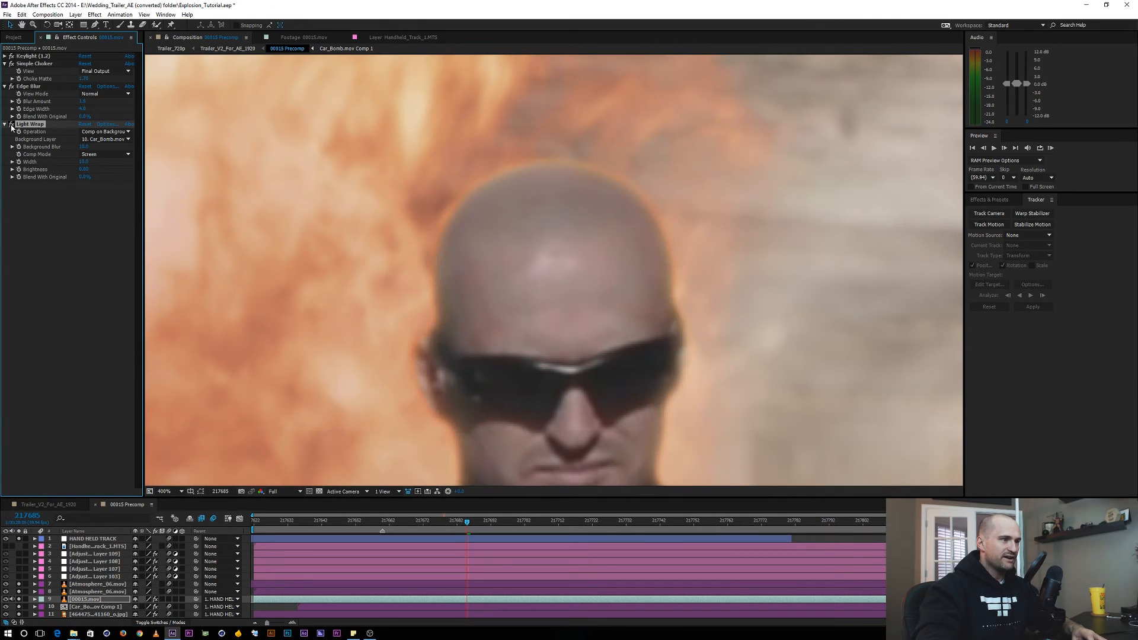
{"action": "left_click", "coordinate": [11, 125]}
{"action": "left_click", "coordinate": [11, 125]}
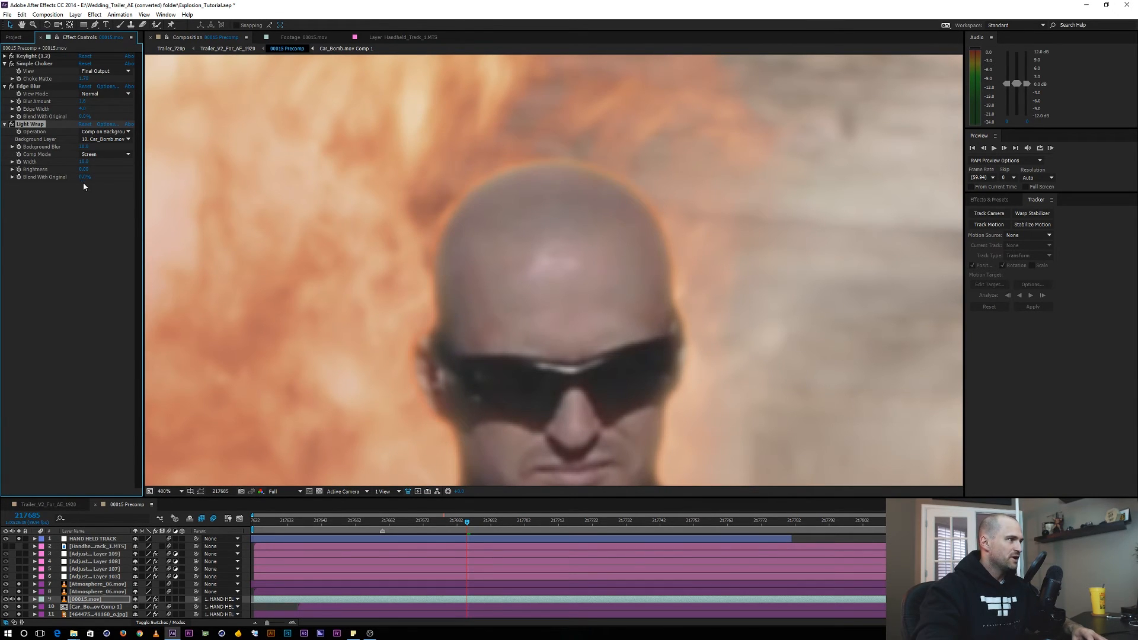
Step: Reduce the Light Wrap width, raise its Blend With Original, and compare the man's head with the effect off and on
{"action": "left_click_drag", "start_coordinate": [83, 162], "coordinate": [55, 160]}
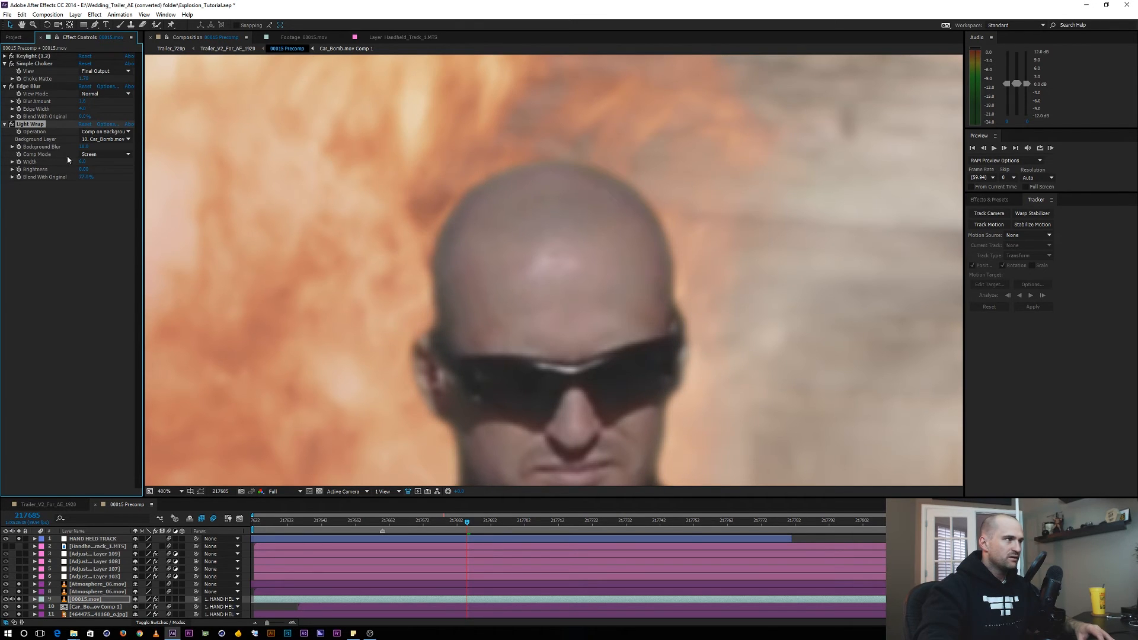
{"action": "left_click", "coordinate": [12, 126]}
{"action": "left_click", "coordinate": [12, 125]}
{"action": "left_click", "coordinate": [13, 126]}
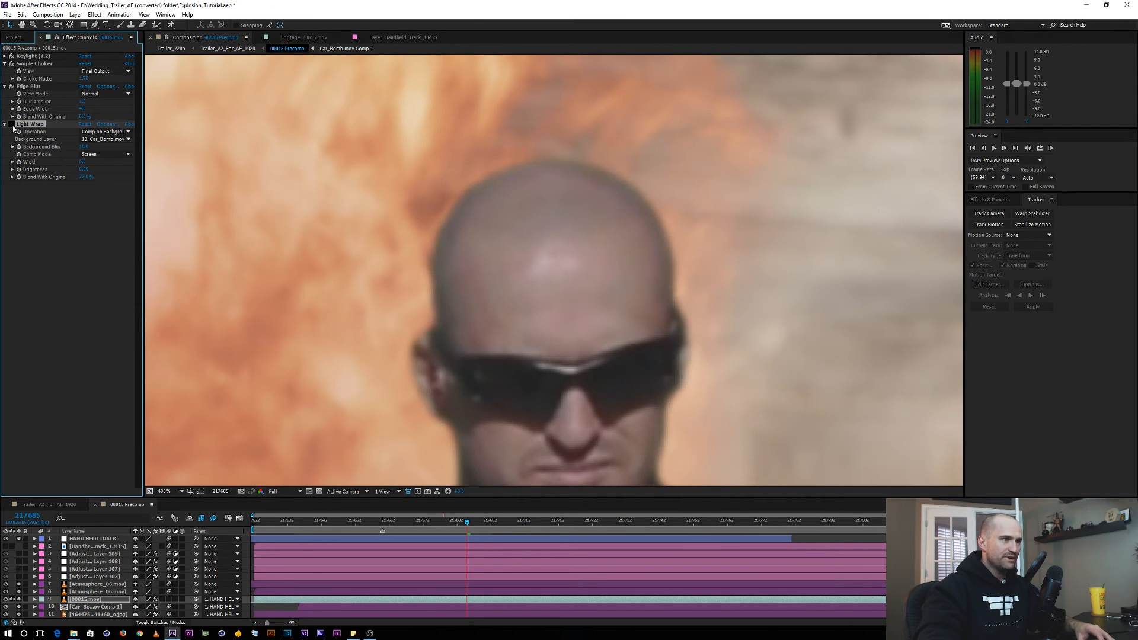
Step: Inspect the man's shoulders and vest edges with Light Wrap switched off and on
{"action": "key", "text": "space"}
{"action": "left_click_drag", "start_coordinate": [551, 296], "coordinate": [550, 216]}
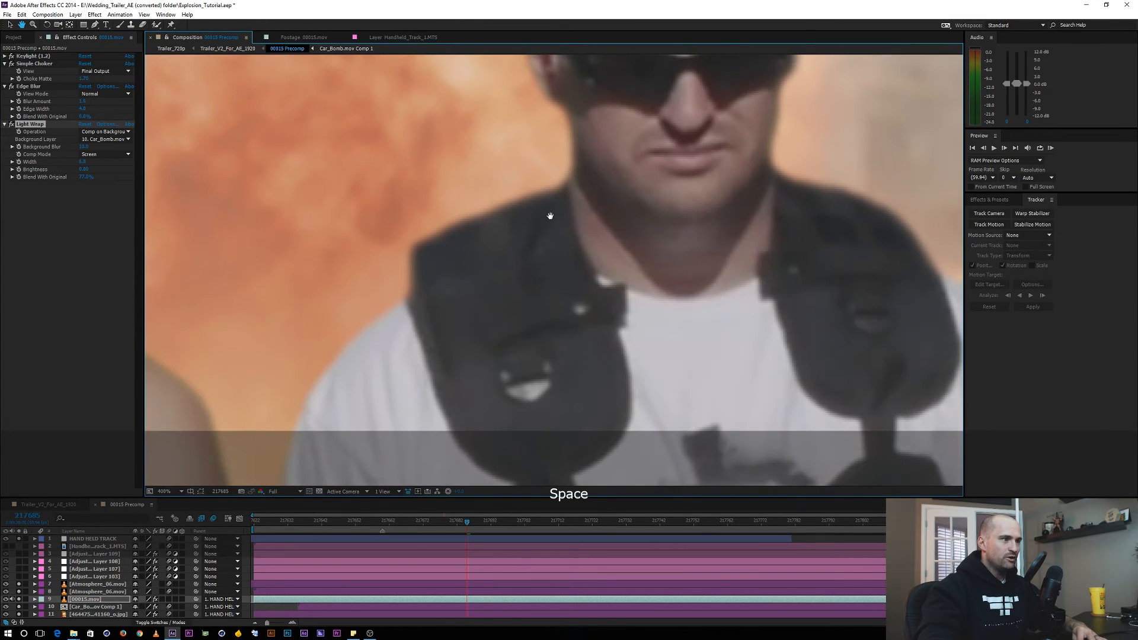
{"action": "left_click", "coordinate": [12, 125]}
{"action": "left_click", "coordinate": [12, 126]}
{"action": "left_click", "coordinate": [12, 125]}
{"action": "left_click", "coordinate": [12, 126]}
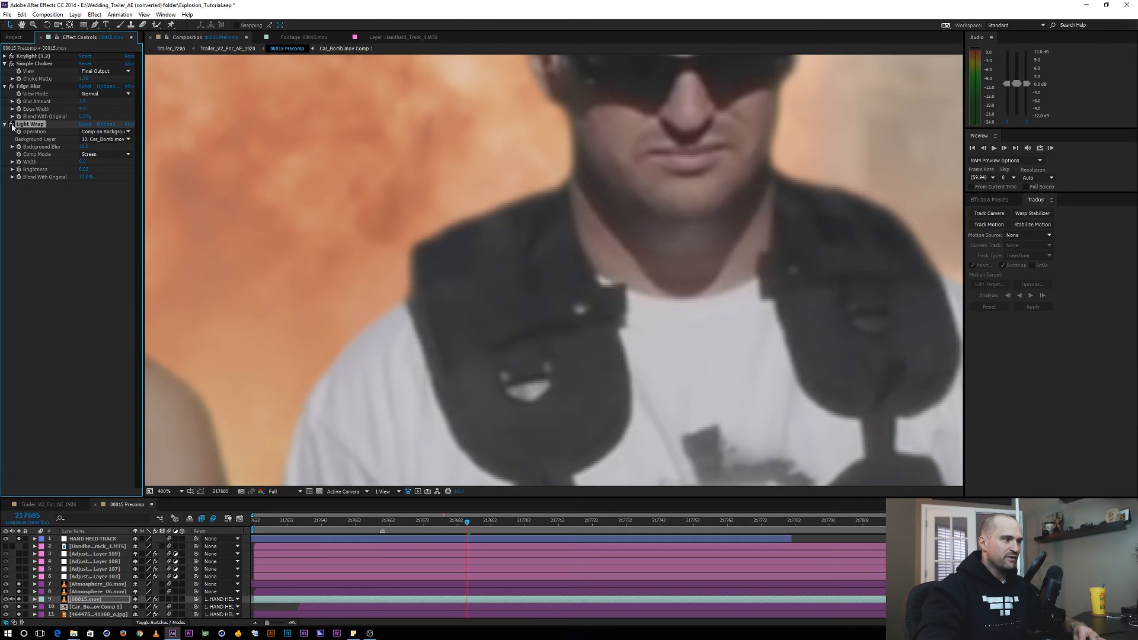
{"action": "left_click", "coordinate": [12, 126]}
{"action": "left_click", "coordinate": [12, 126]}
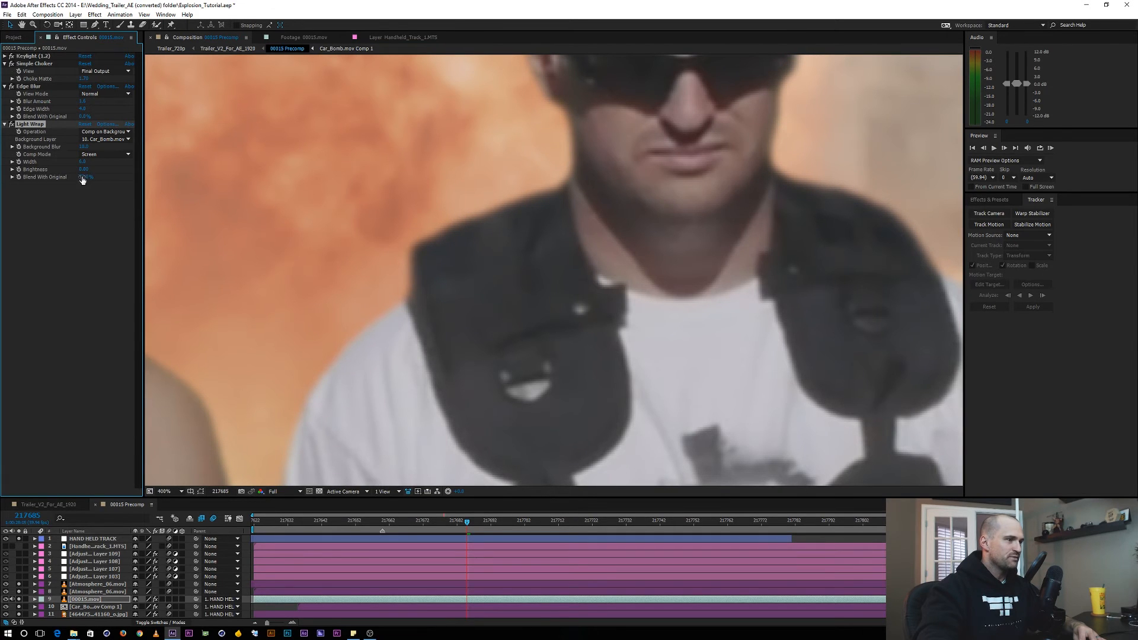
Step: Lower the Light Wrap's Blend With Original and check the result on the whole composite
{"action": "left_click_drag", "start_coordinate": [58, 170], "coordinate": [59, 170]}
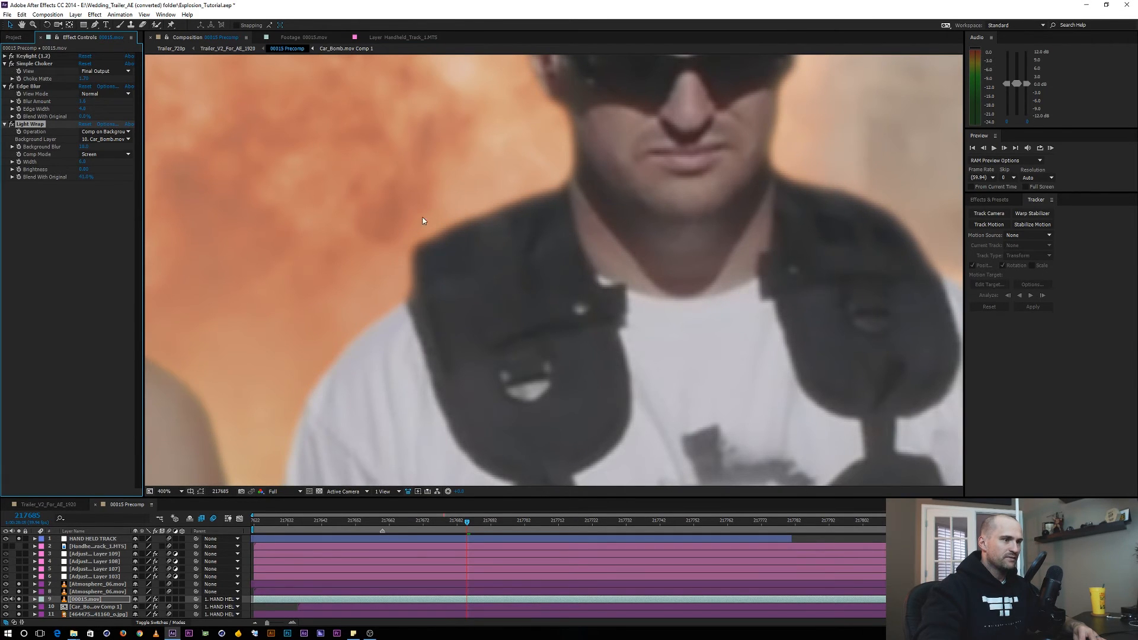
{"action": "scroll", "coordinate": [423, 221], "scroll_direction": "down", "scroll_amount": 2}
{"action": "left_click_drag", "start_coordinate": [474, 231], "coordinate": [570, 157]}
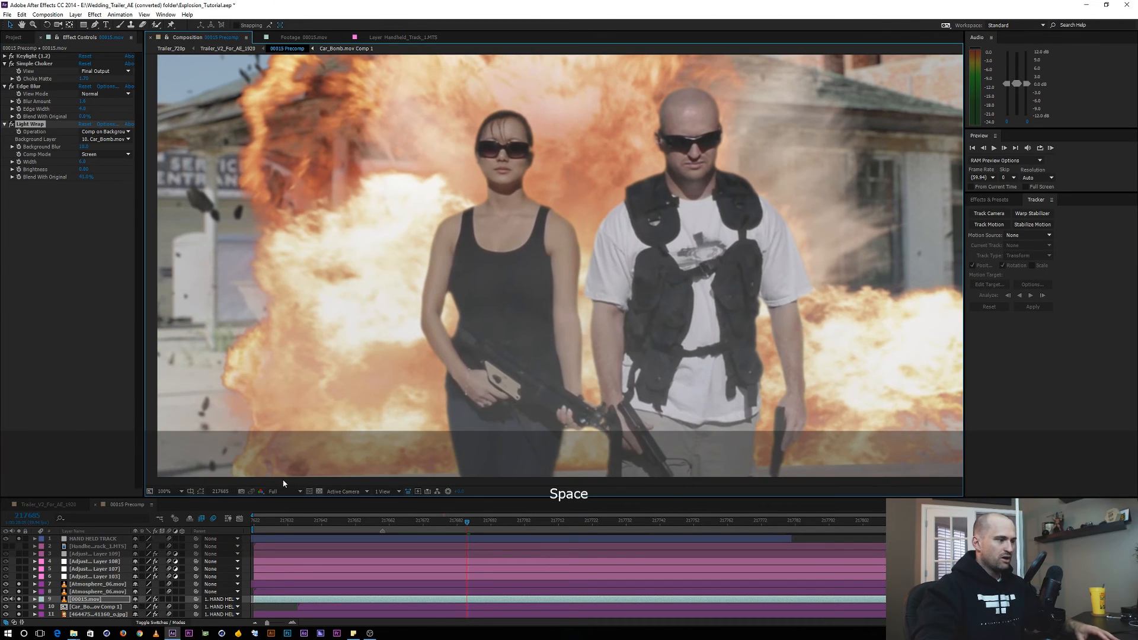
Step: Turn off solo on the soloed layers and add an adjustment layer named CC above the Handheld_Track_1.MTS layer
{"action": "left_click", "coordinate": [97, 583]}
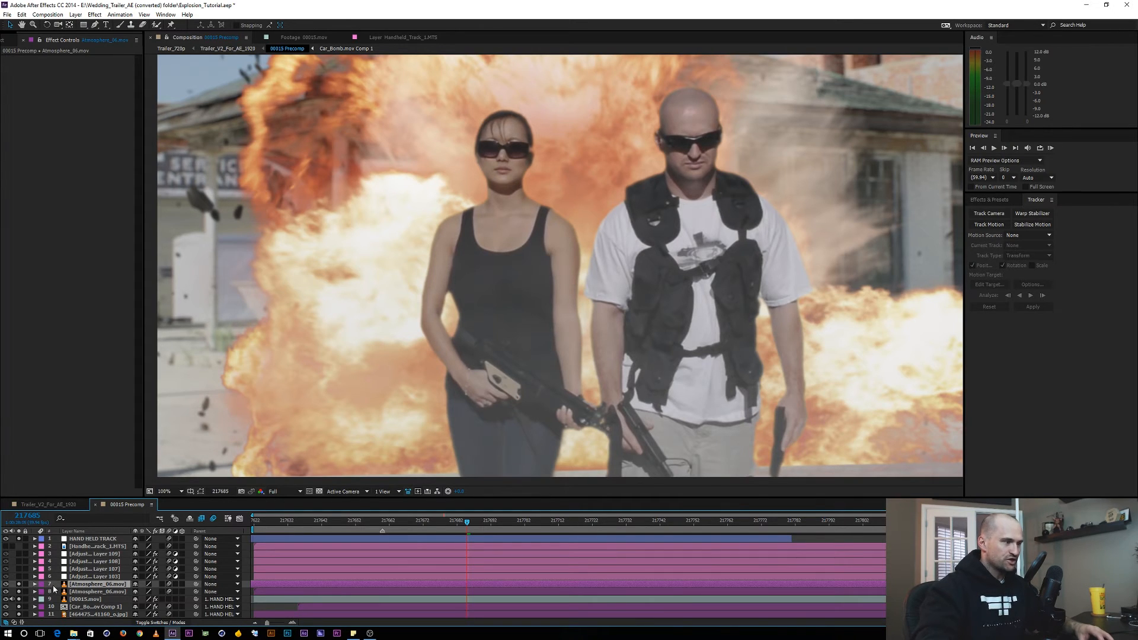
{"action": "left_click_drag", "start_coordinate": [19, 585], "coordinate": [20, 614]}
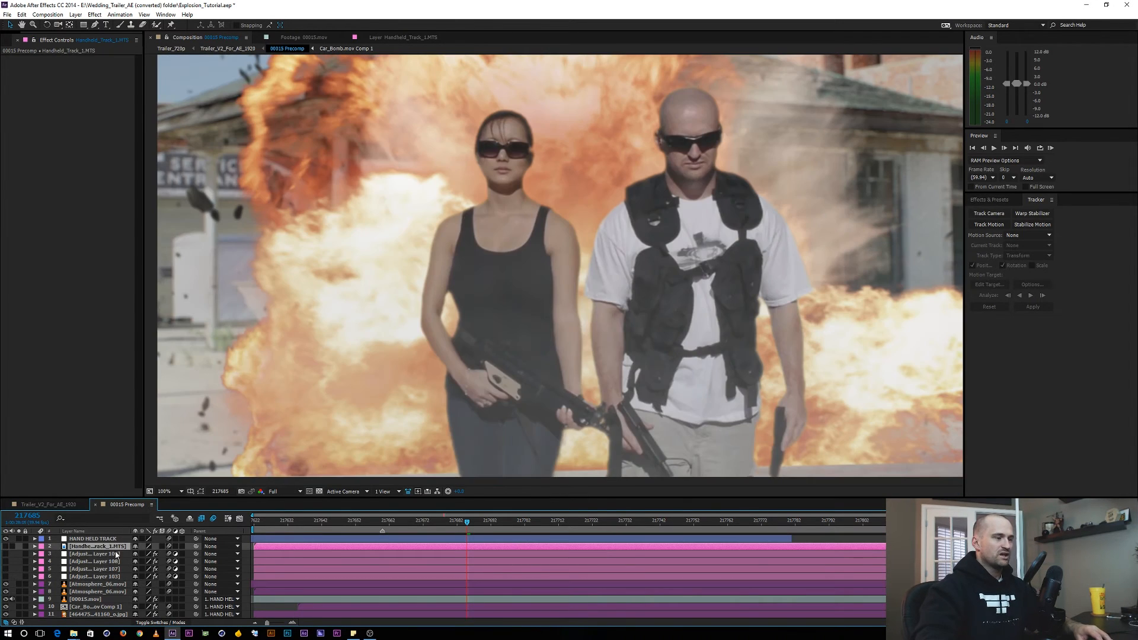
{"action": "key", "text": "ctrl+alt+y"}
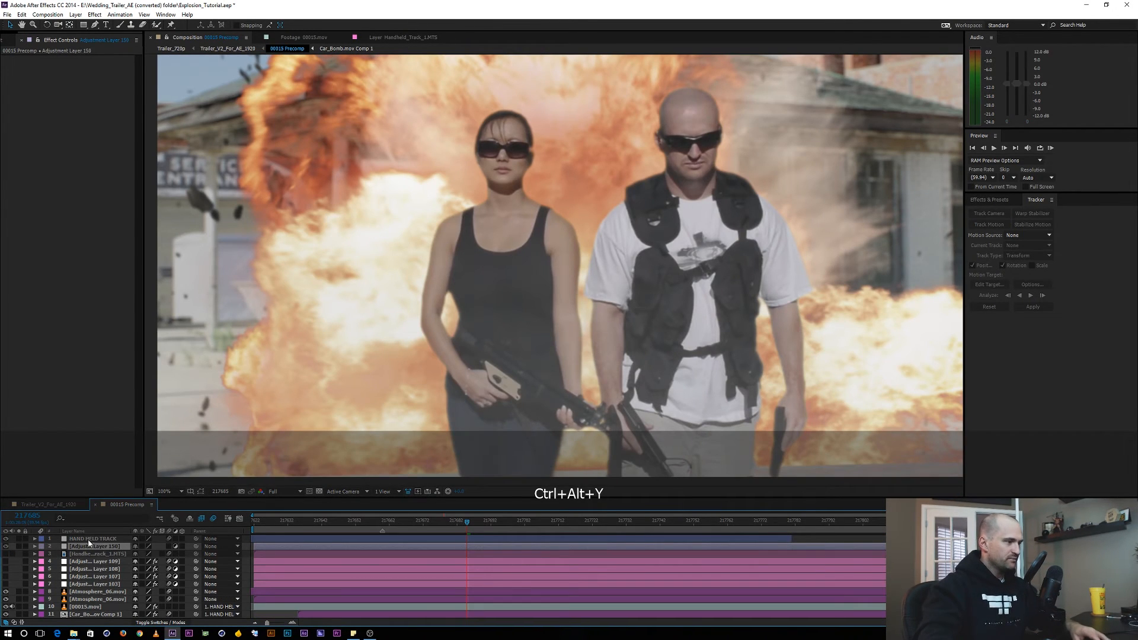
{"action": "key", "text": "Return"}
{"action": "type", "text": "CC"}
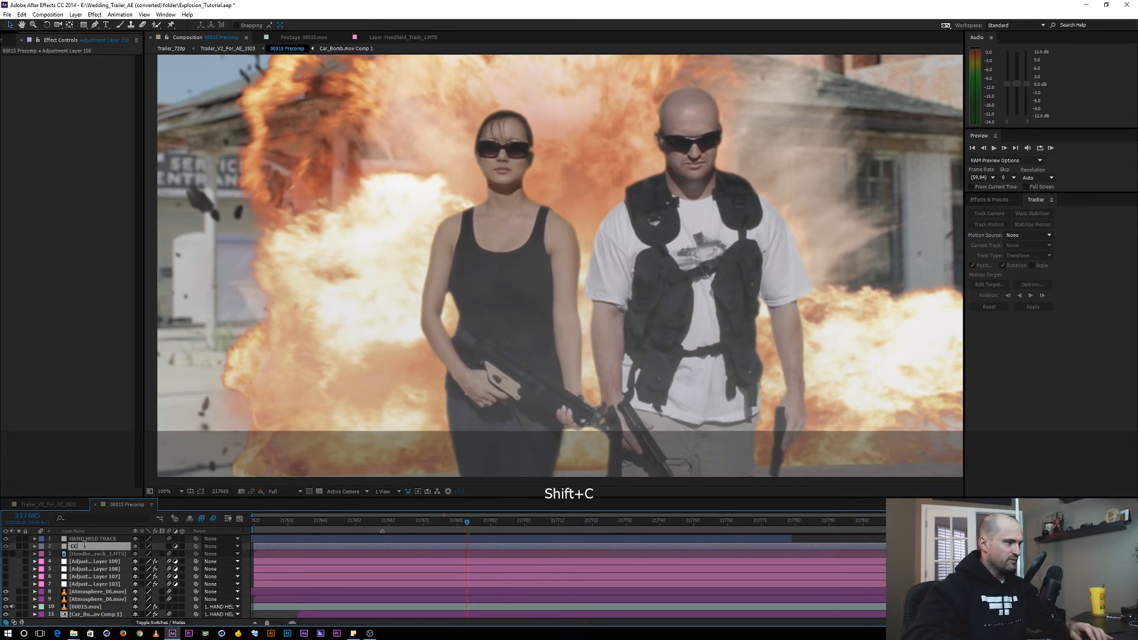
{"action": "key", "text": "Return"}
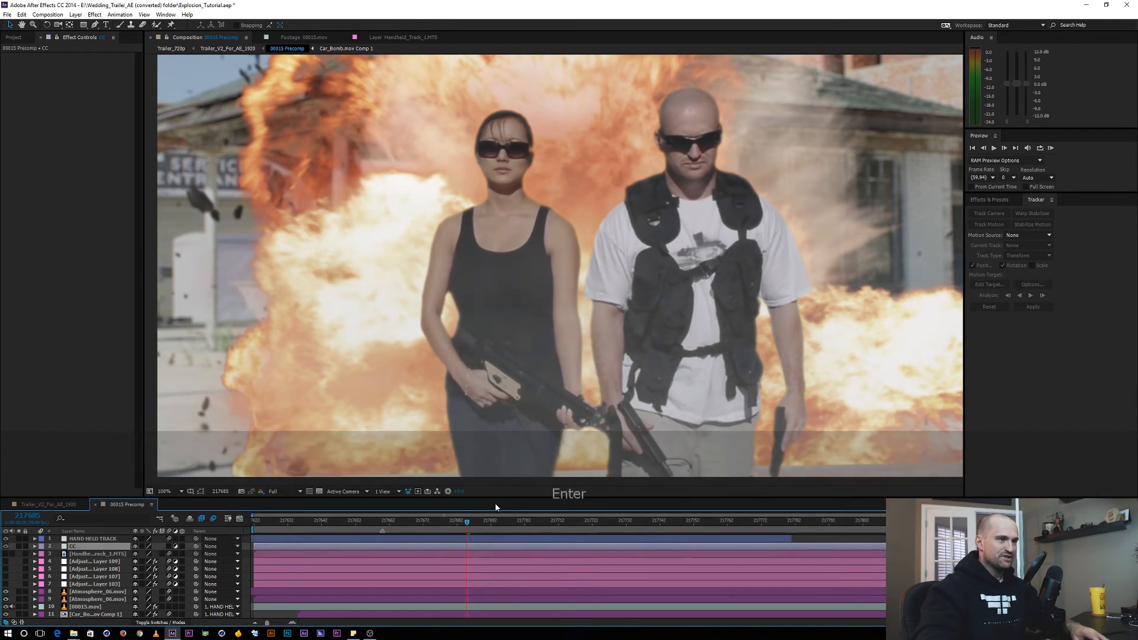
Step: Enlarge the composition view and examine the composite's red channel against the full-color image
{"action": "scroll", "coordinate": [496, 351], "scroll_direction": "down", "scroll_amount": 1}
{"action": "scroll", "coordinate": [496, 350], "scroll_direction": "up", "scroll_amount": 1}
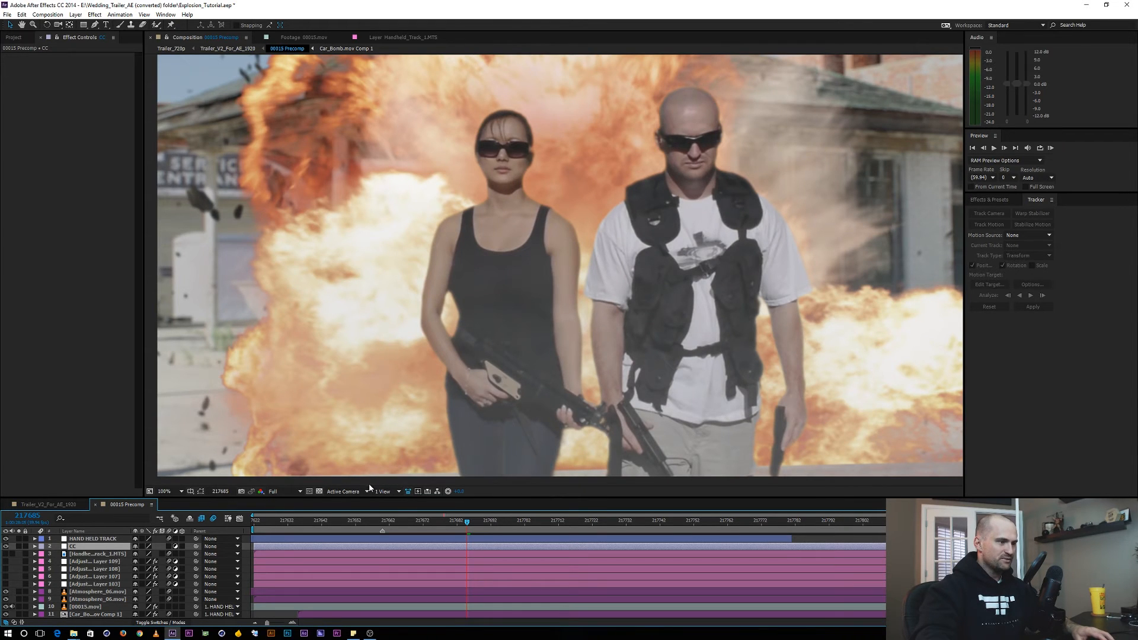
{"action": "left_click_drag", "start_coordinate": [366, 502], "coordinate": [366, 524]}
{"action": "key", "text": "alt+1"}
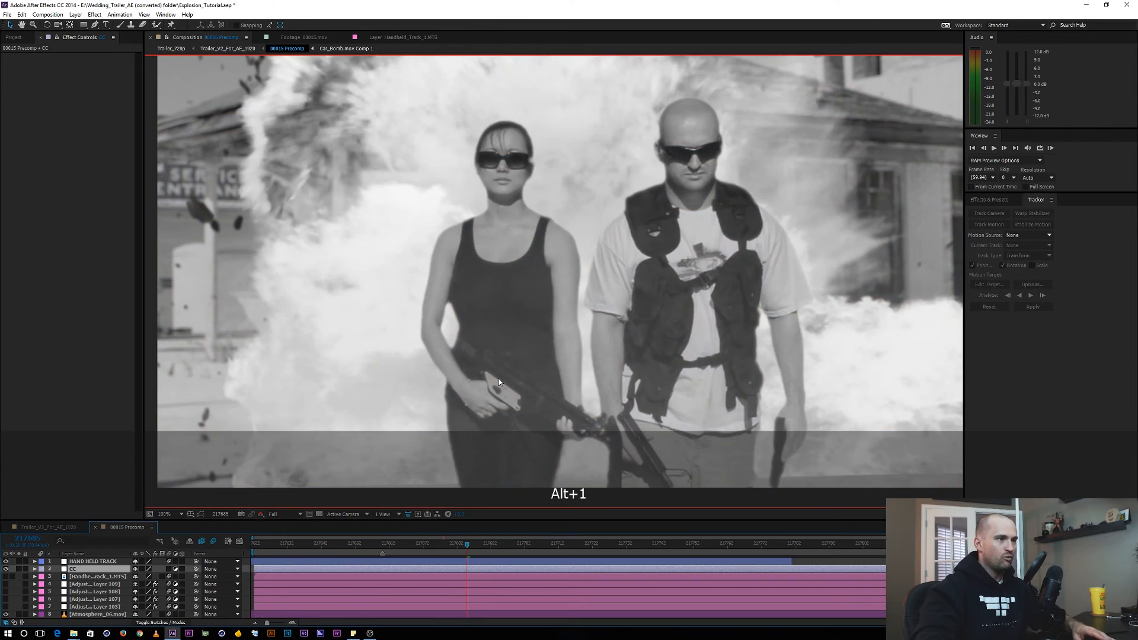
{"action": "key", "text": "alt+3"}
{"action": "key", "text": "alt+1"}
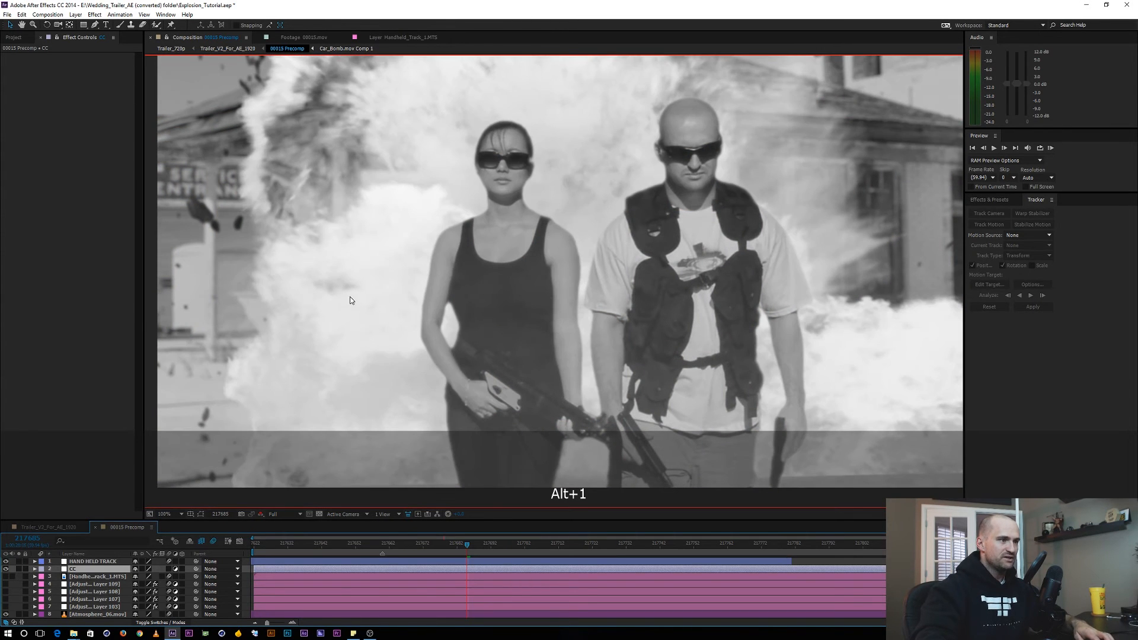
{"action": "key", "text": "alt+1"}
{"action": "key", "text": "alt+1"}
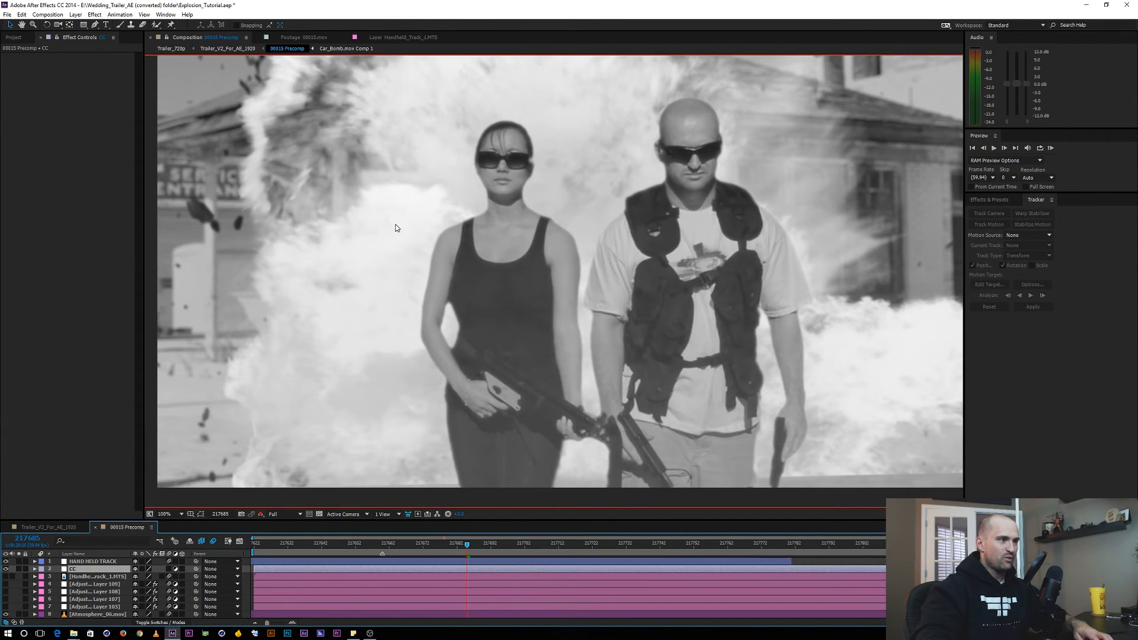
{"action": "key", "text": "alt+1"}
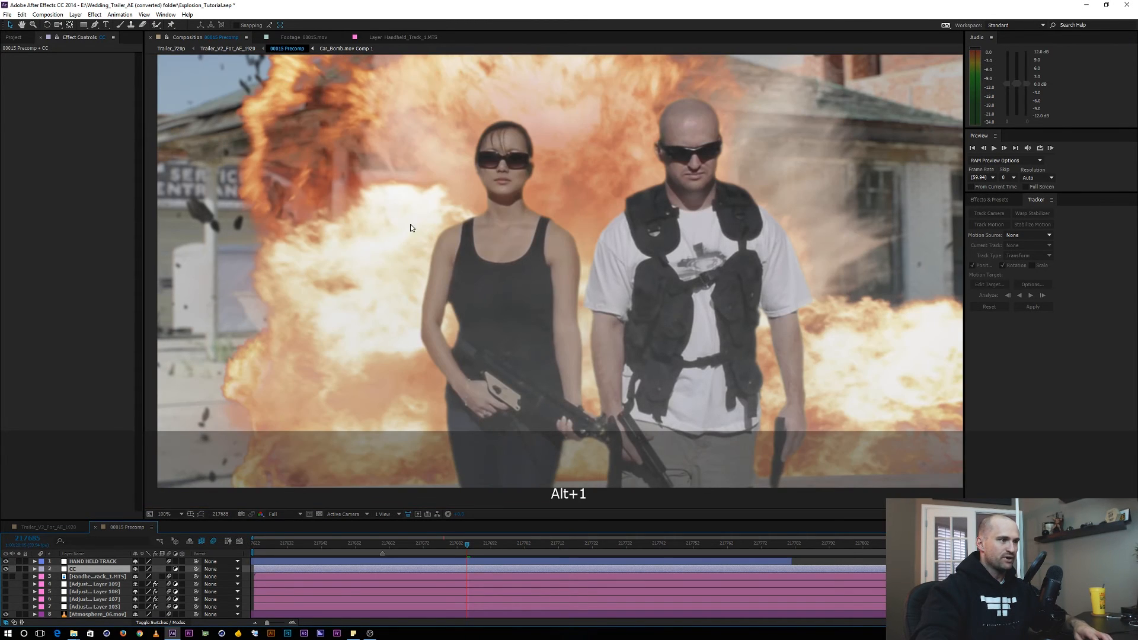
Step: Apply the Levels effect to the Car_Bomb.mov Comp 1 layer
{"action": "scroll", "coordinate": [111, 596], "scroll_direction": "down", "scroll_amount": 2}
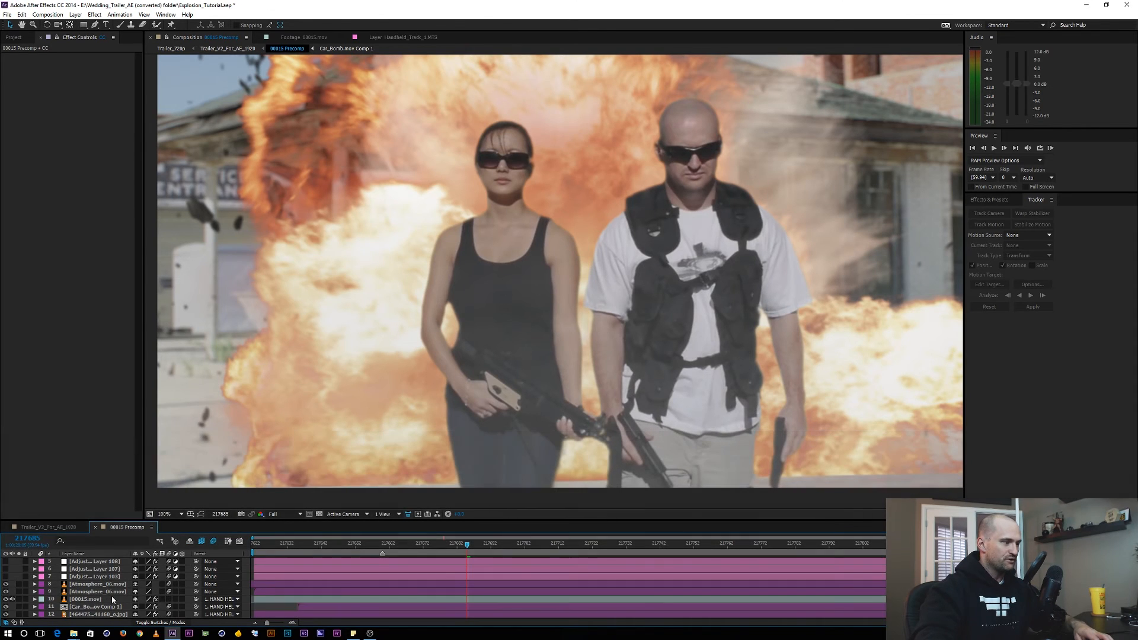
{"action": "left_click", "coordinate": [82, 606]}
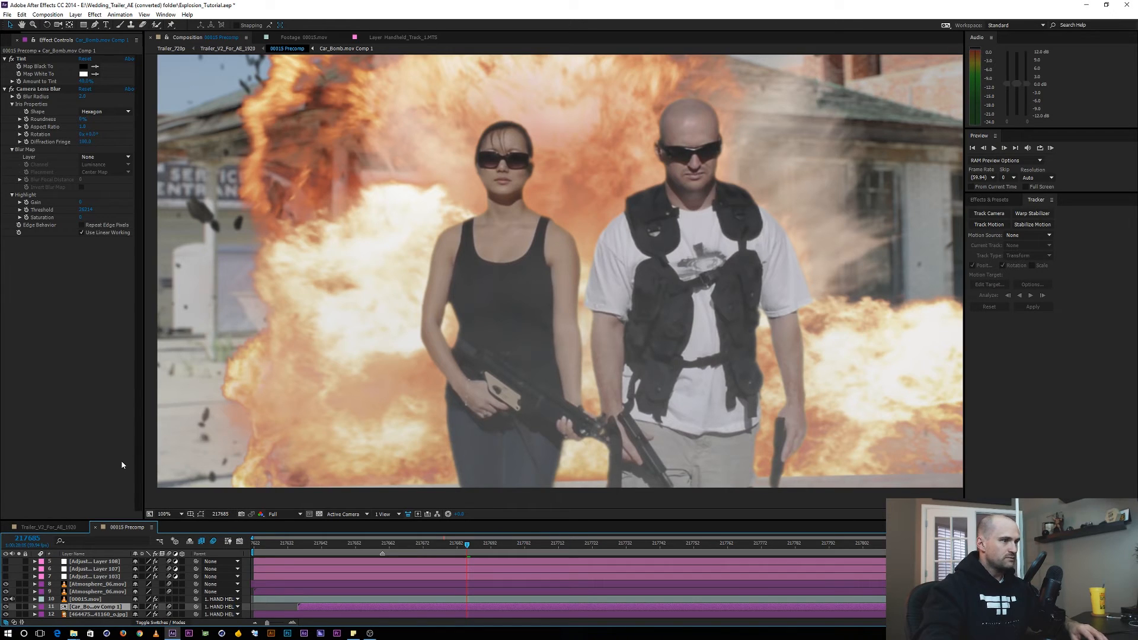
{"action": "key", "text": "ctrl+space"}
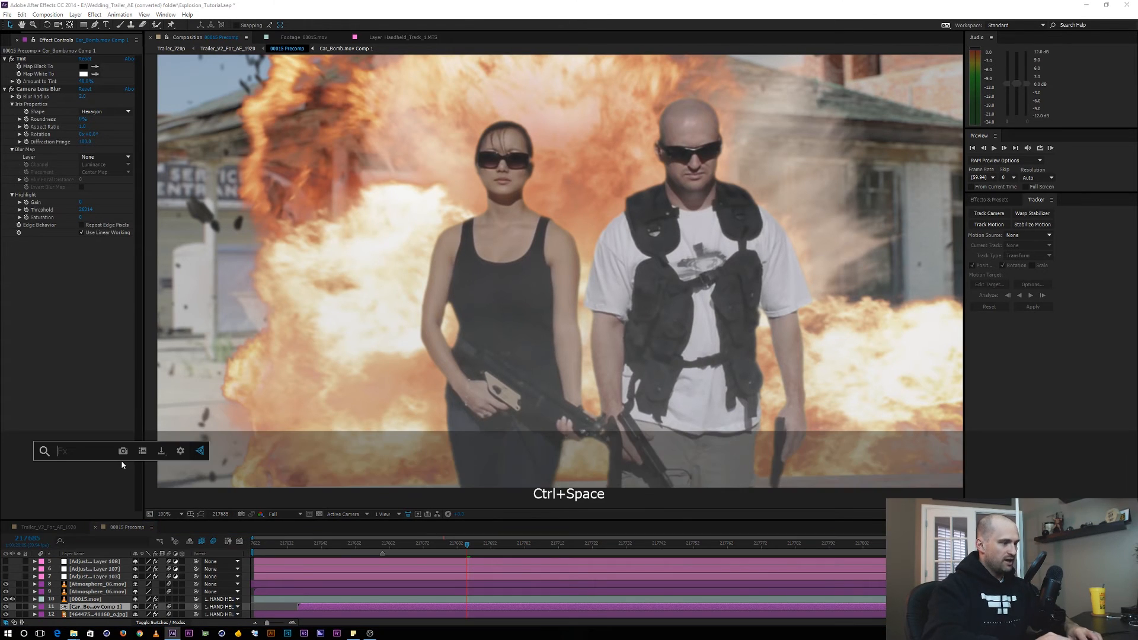
{"action": "type", "text": "lev"}
{"action": "key", "text": "Return"}
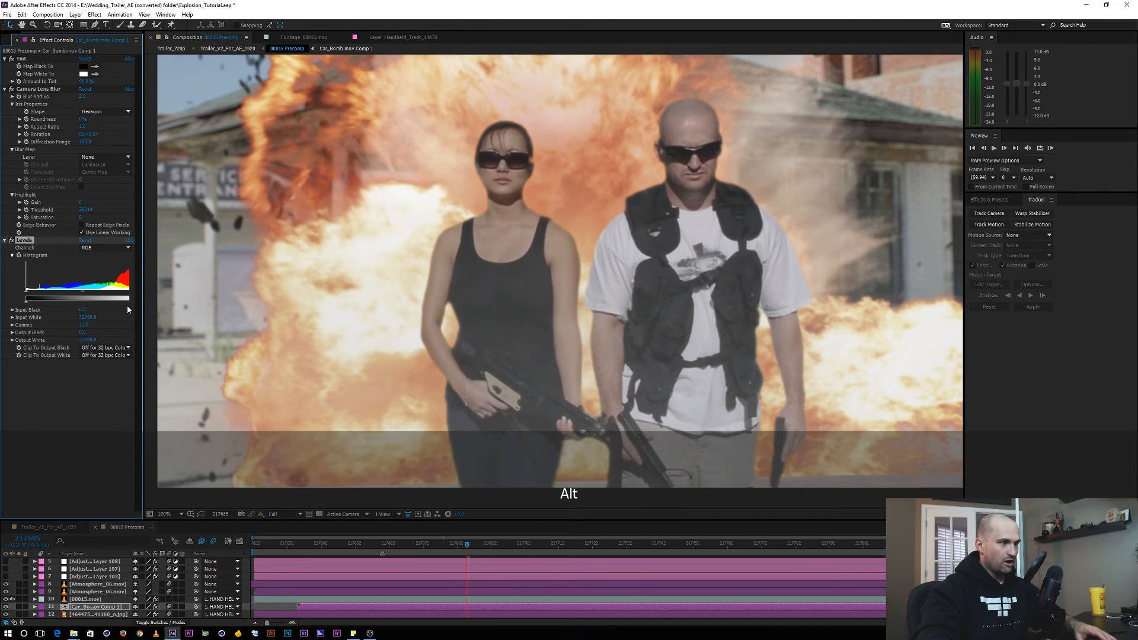
Step: Lower the explosion's Levels output white while viewing the red channel, then compare the full-color image with Levels off and on
{"action": "key", "text": "alt+1"}
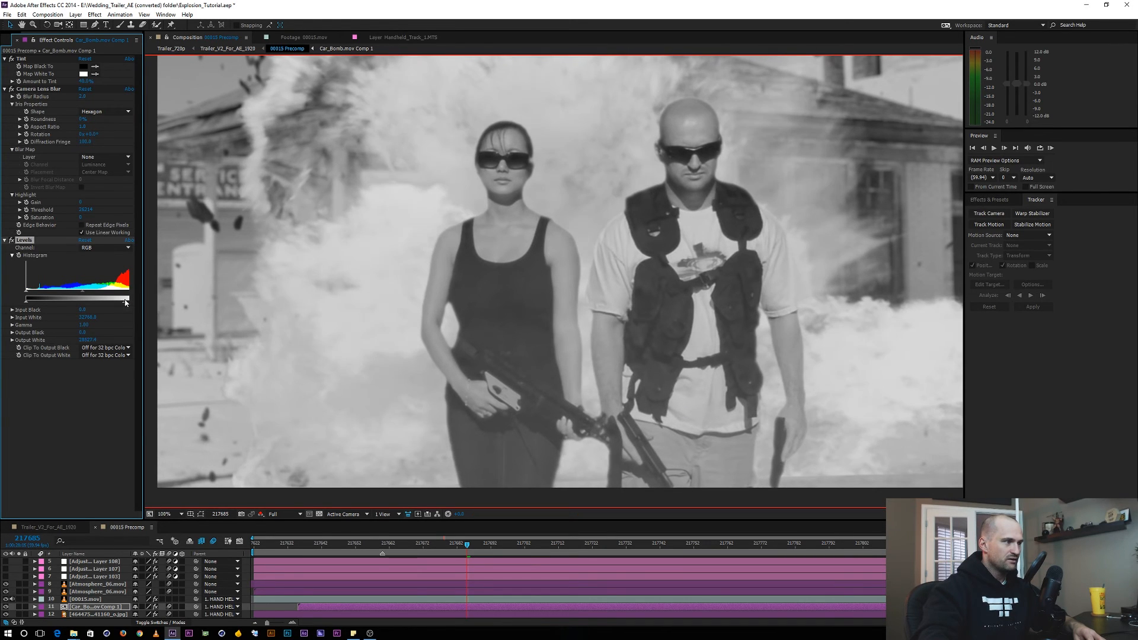
{"action": "left_click_drag", "start_coordinate": [126, 302], "coordinate": [124, 302]}
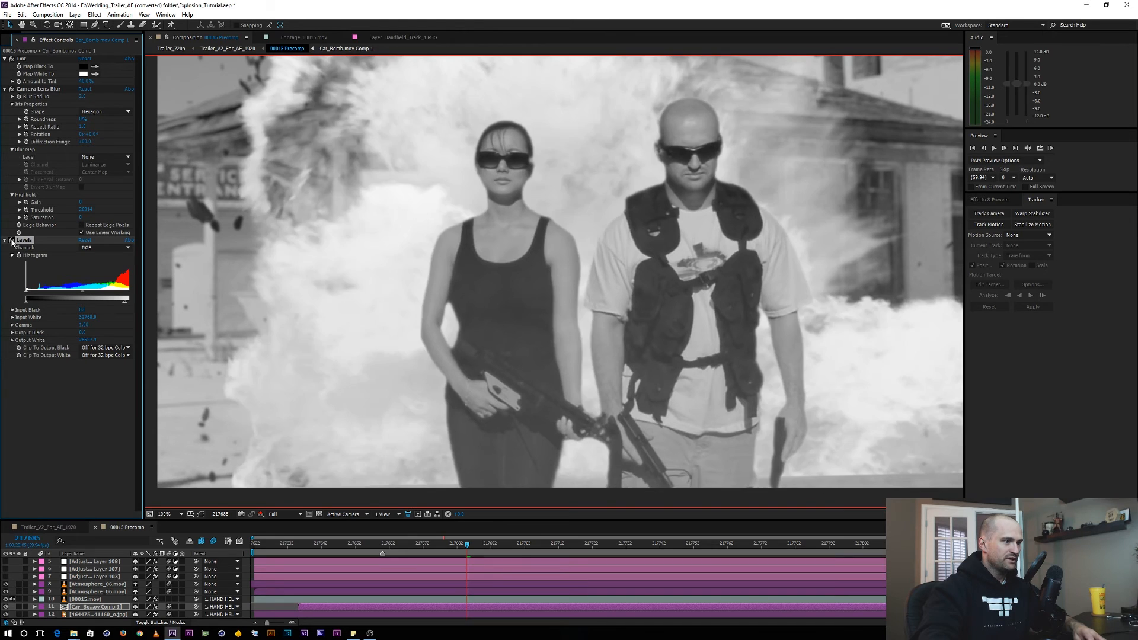
{"action": "key", "text": "alt+1"}
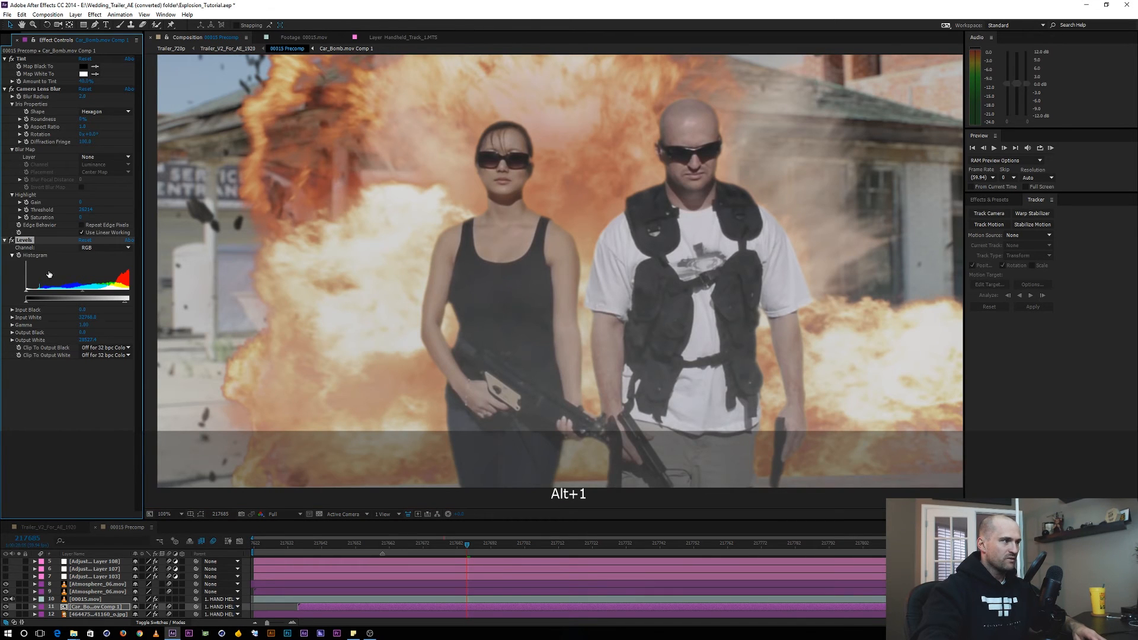
{"action": "left_click", "coordinate": [13, 241]}
{"action": "left_click", "coordinate": [12, 241]}
{"action": "left_click", "coordinate": [12, 242]}
{"action": "left_click", "coordinate": [12, 241]}
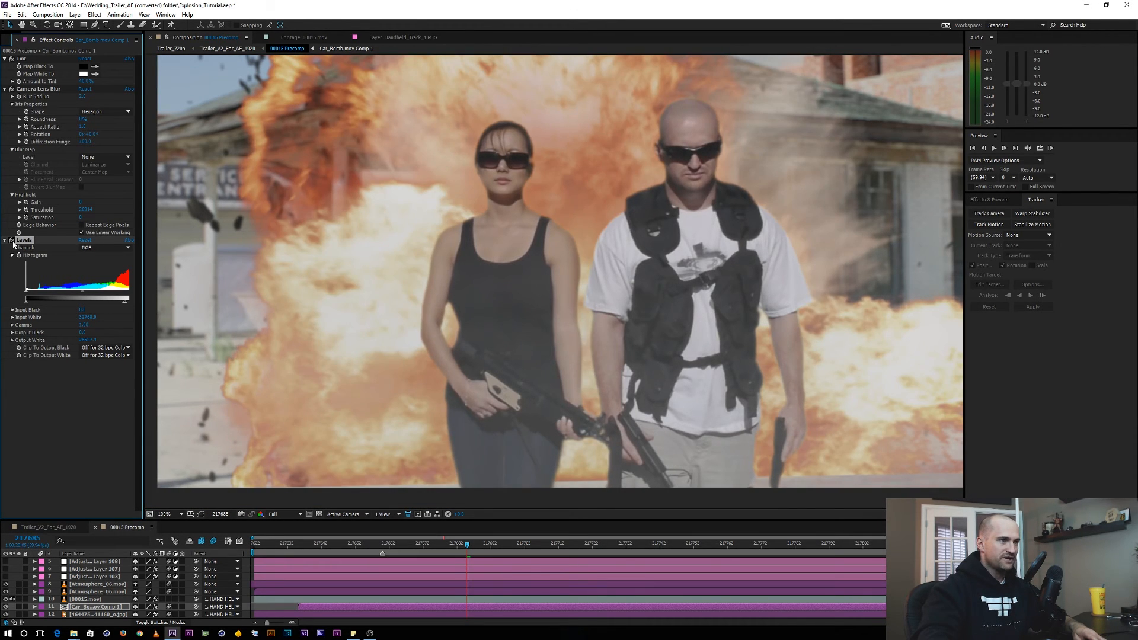
{"action": "left_click", "coordinate": [13, 241]}
{"action": "left_click", "coordinate": [12, 241]}
Step: Apply the FNX_Contrast Crush preset to the CC adjustment layer and collapse its effects
{"action": "scroll", "coordinate": [83, 578], "scroll_direction": "up", "scroll_amount": 2}
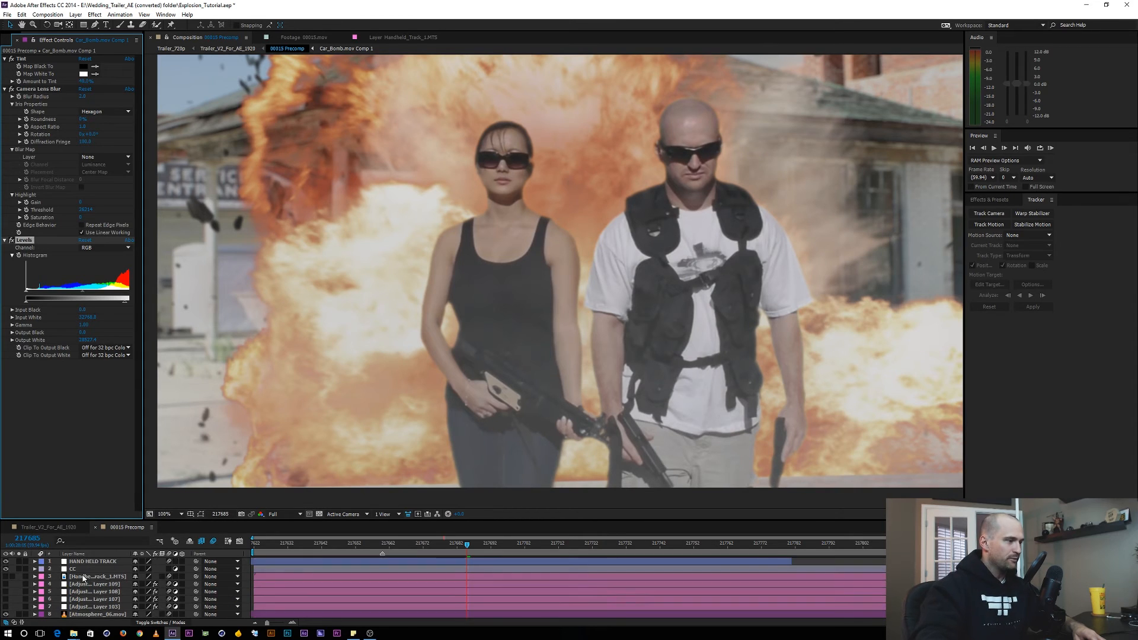
{"action": "left_click", "coordinate": [71, 570]}
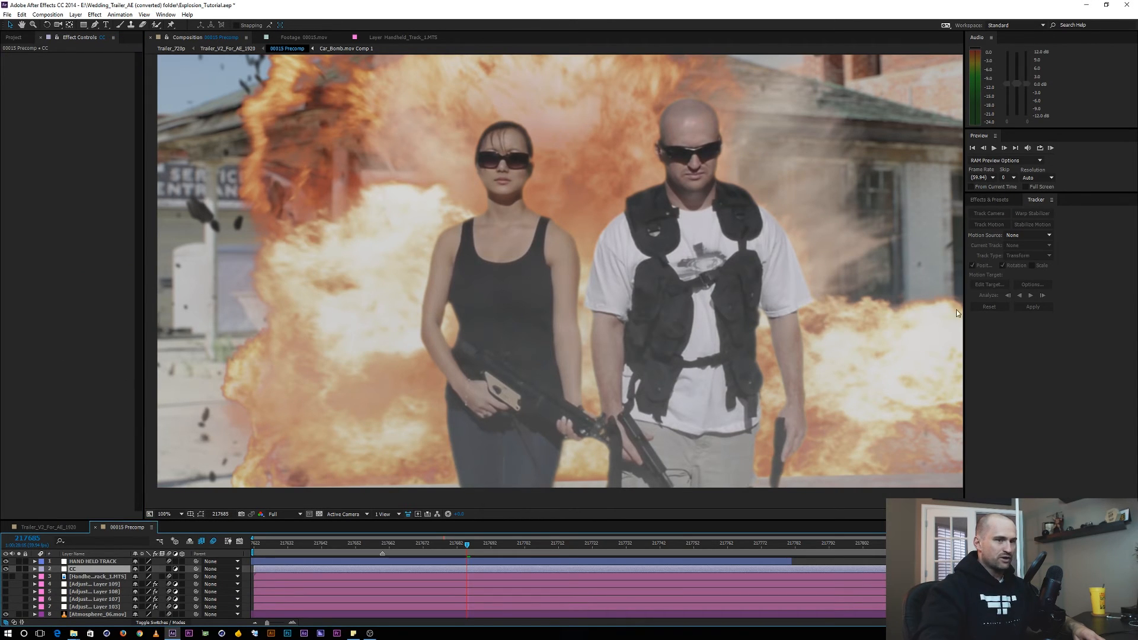
{"action": "left_click", "coordinate": [989, 200]}
{"action": "left_click", "coordinate": [974, 211]}
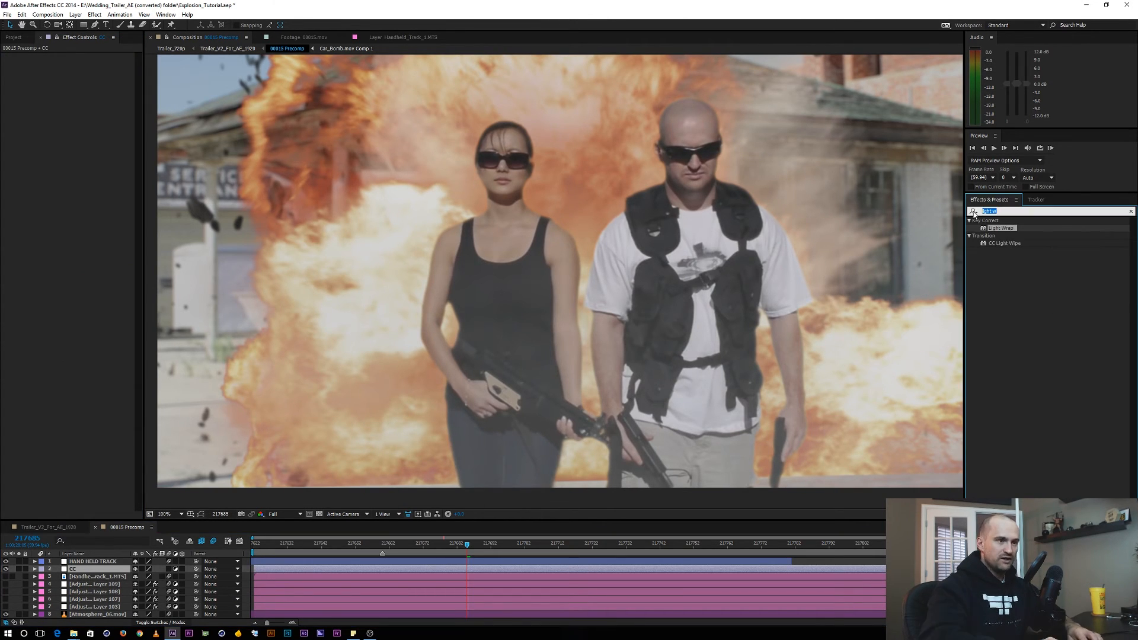
{"action": "type", "text": "fnx"}
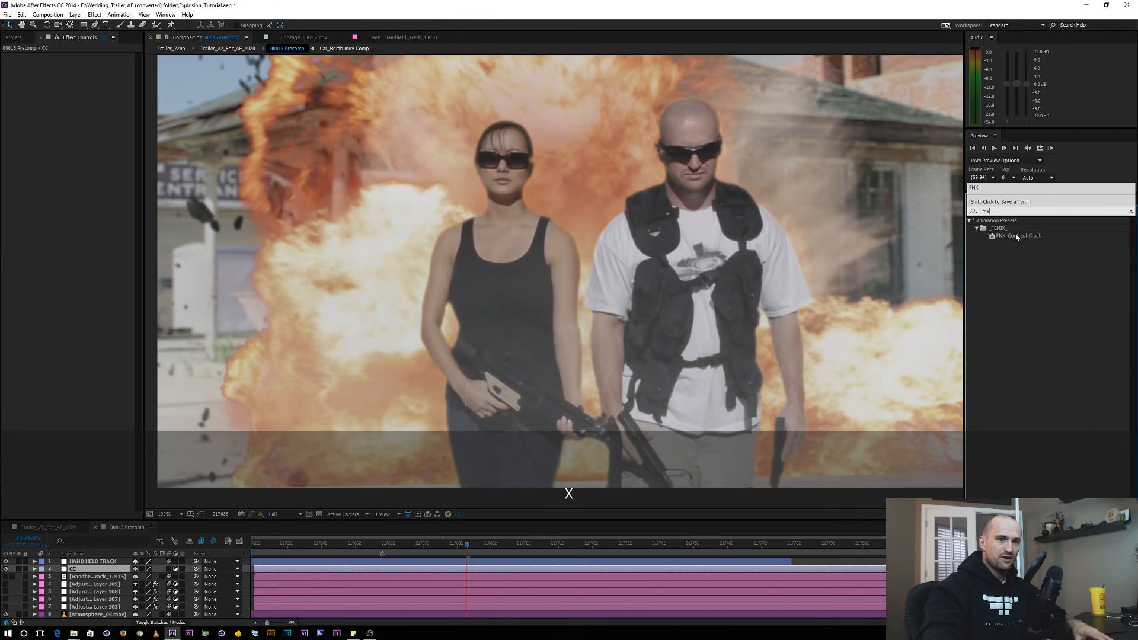
{"action": "left_click_drag", "start_coordinate": [1014, 236], "coordinate": [436, 435]}
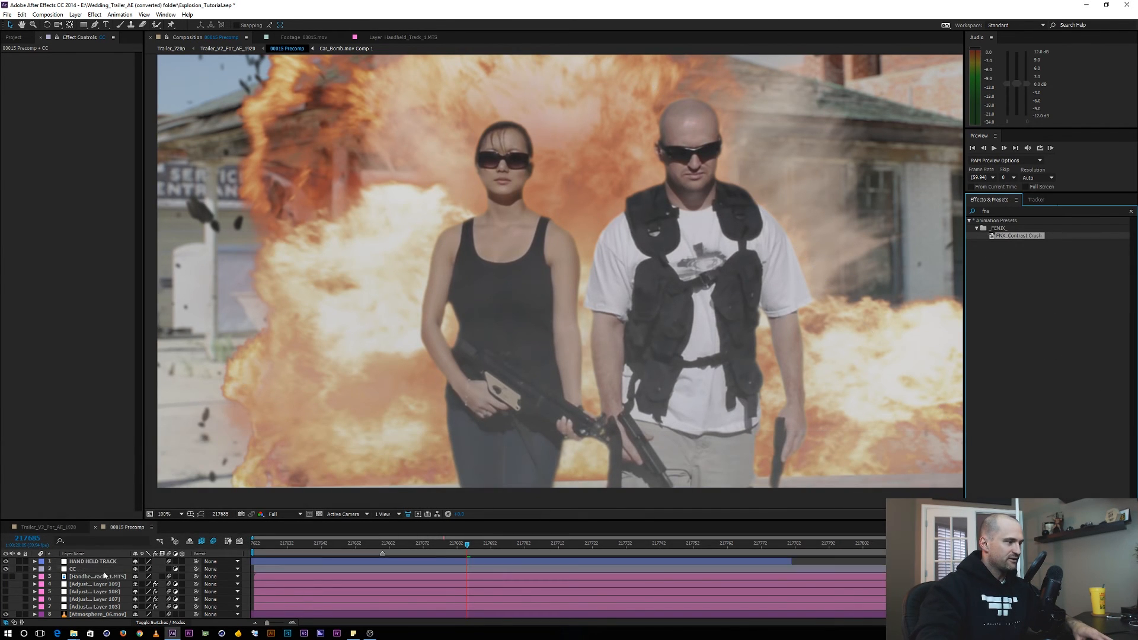
{"action": "key", "text": "ctrl+grave"}
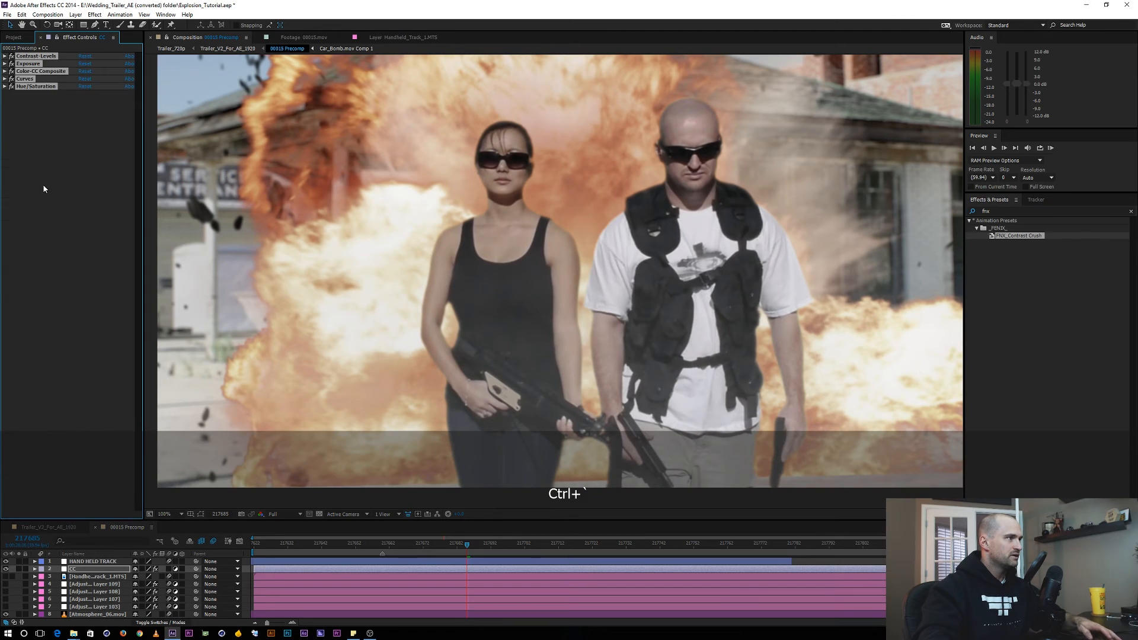
Step: Compare the CC layer's Contrast-Levels off and on, then raise its input black and lower its input white for more contrast
{"action": "left_click", "coordinate": [4, 56]}
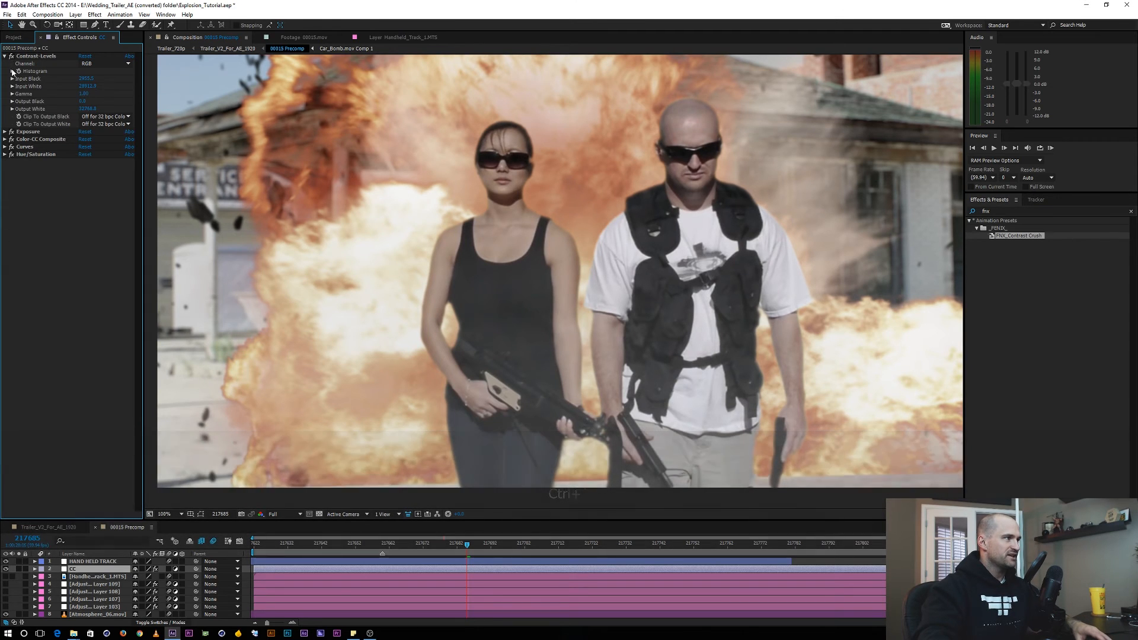
{"action": "left_click", "coordinate": [11, 56]}
{"action": "left_click", "coordinate": [11, 56]}
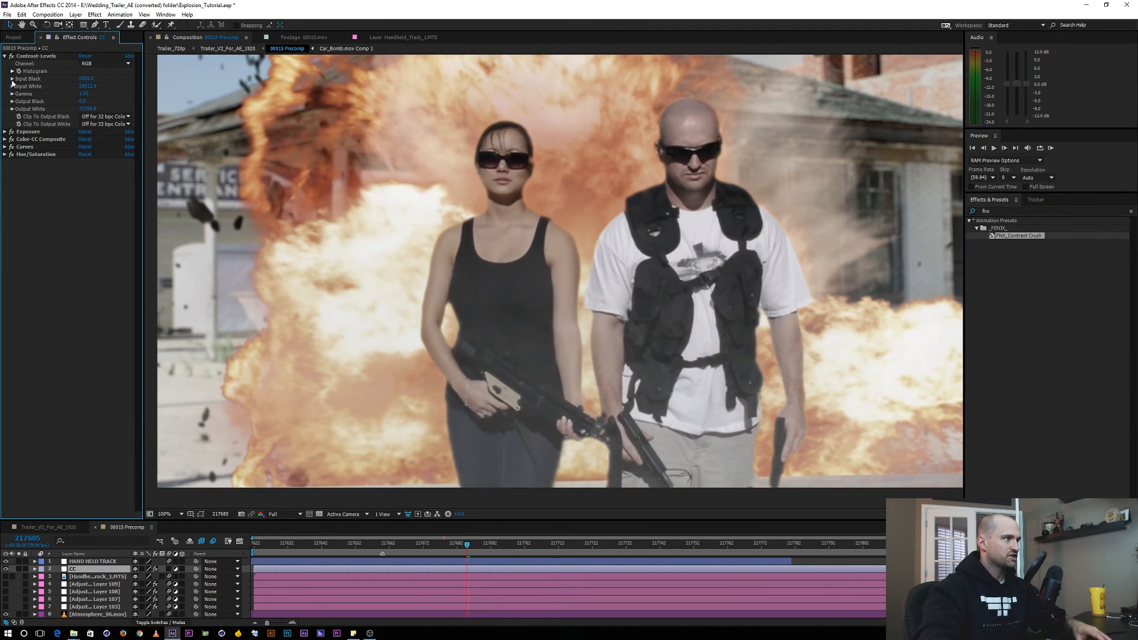
{"action": "left_click", "coordinate": [12, 71]}
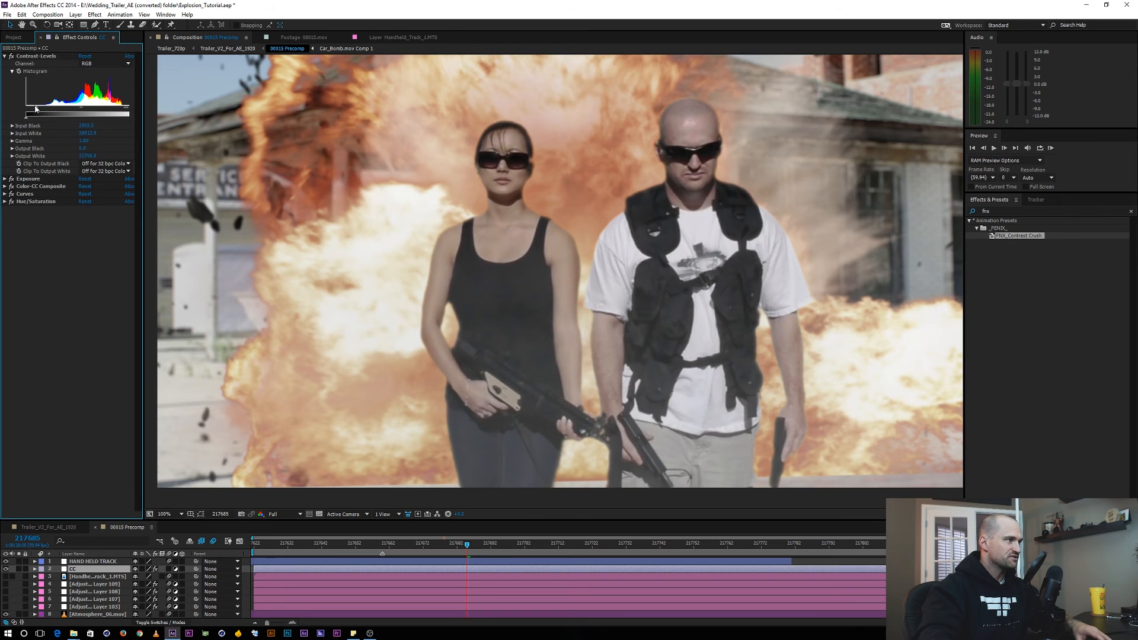
{"action": "left_click_drag", "start_coordinate": [36, 109], "coordinate": [49, 107]}
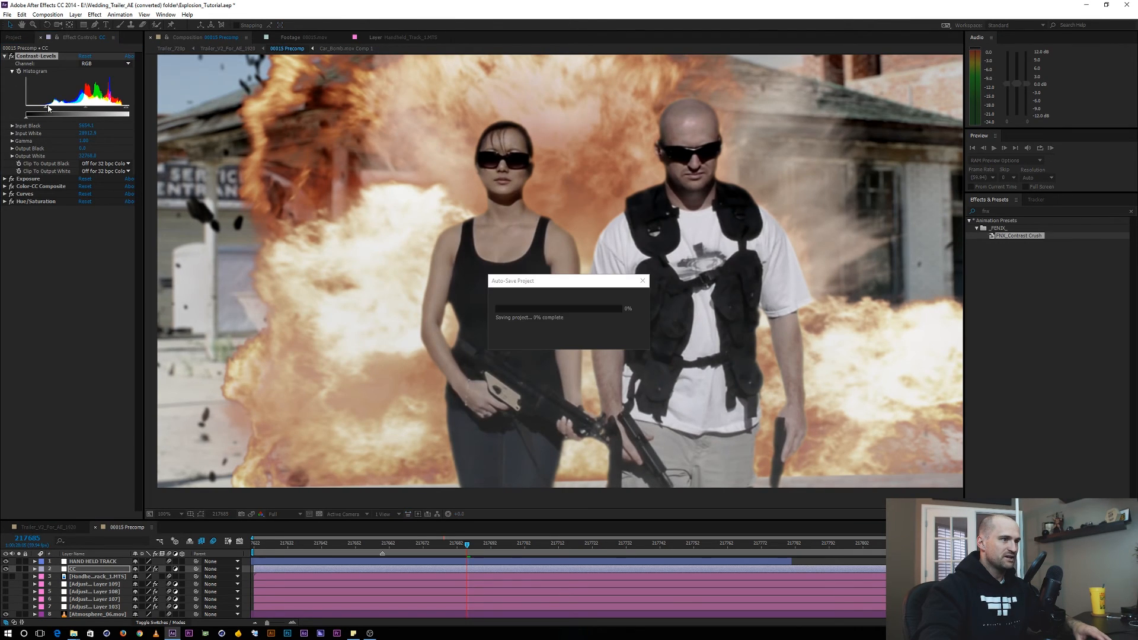
{"action": "left_click", "coordinate": [83, 290]}
{"action": "left_click_drag", "start_coordinate": [51, 111], "coordinate": [49, 110]}
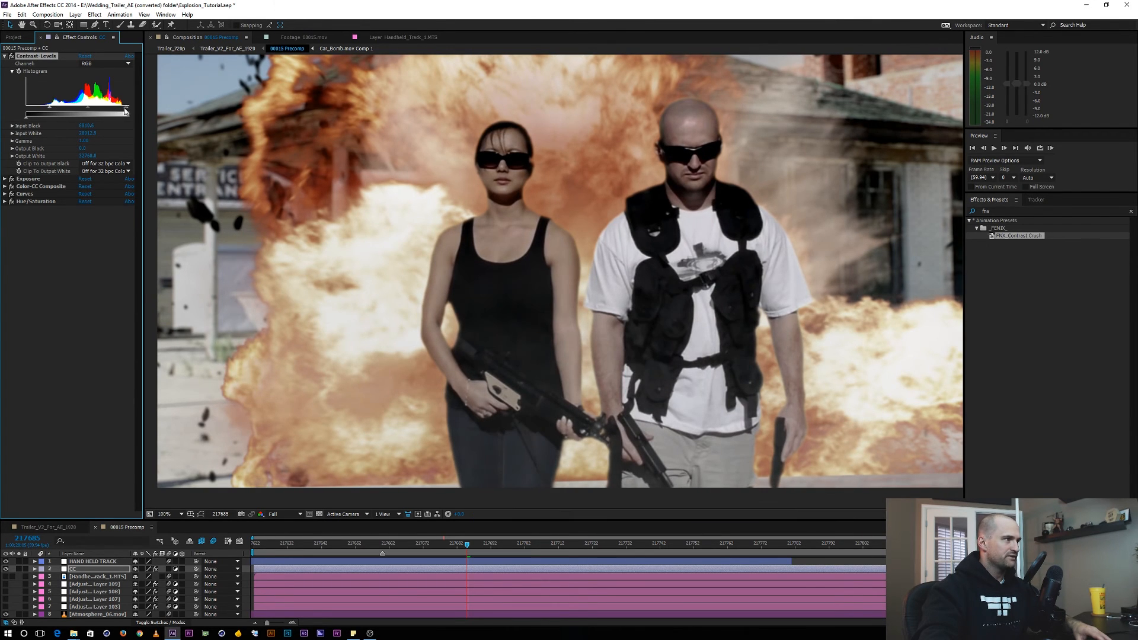
{"action": "left_click_drag", "start_coordinate": [120, 110], "coordinate": [120, 110]}
Step: Slightly reduce the Hue/Saturation effect's Master Saturation on the CC layer
{"action": "left_click", "coordinate": [7, 227]}
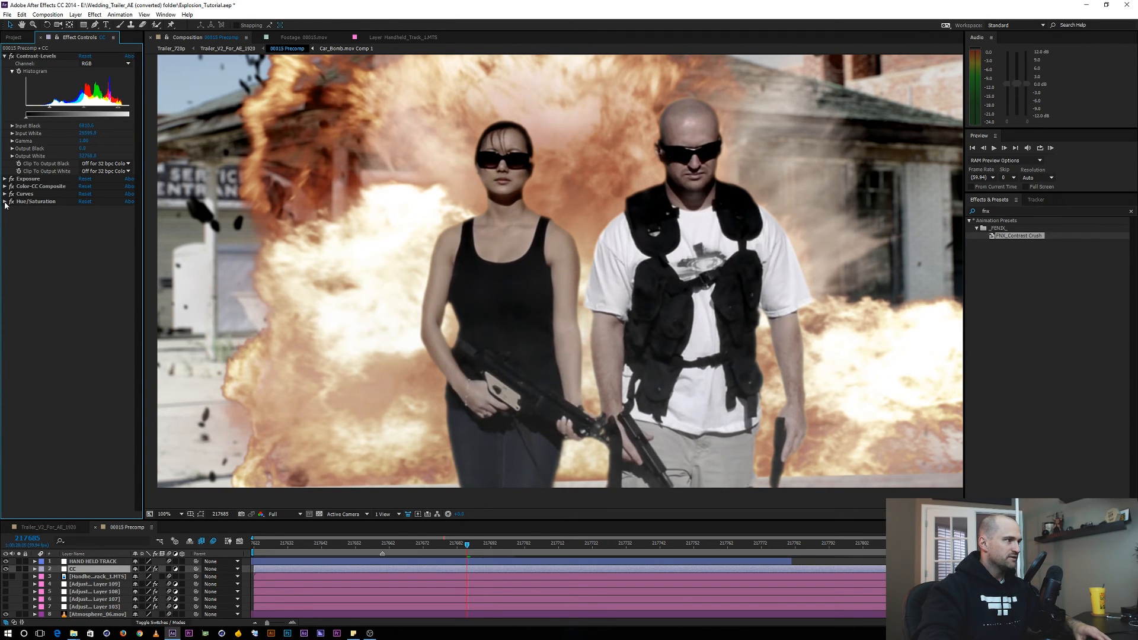
{"action": "left_click", "coordinate": [6, 202]}
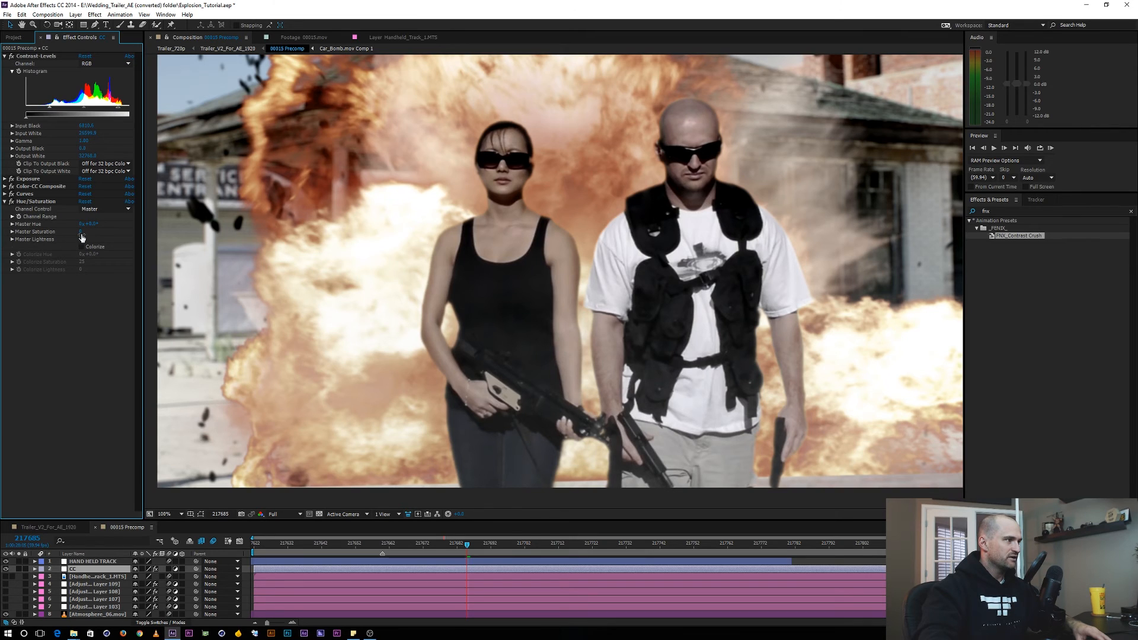
{"action": "left_click_drag", "start_coordinate": [81, 231], "coordinate": [71, 231]}
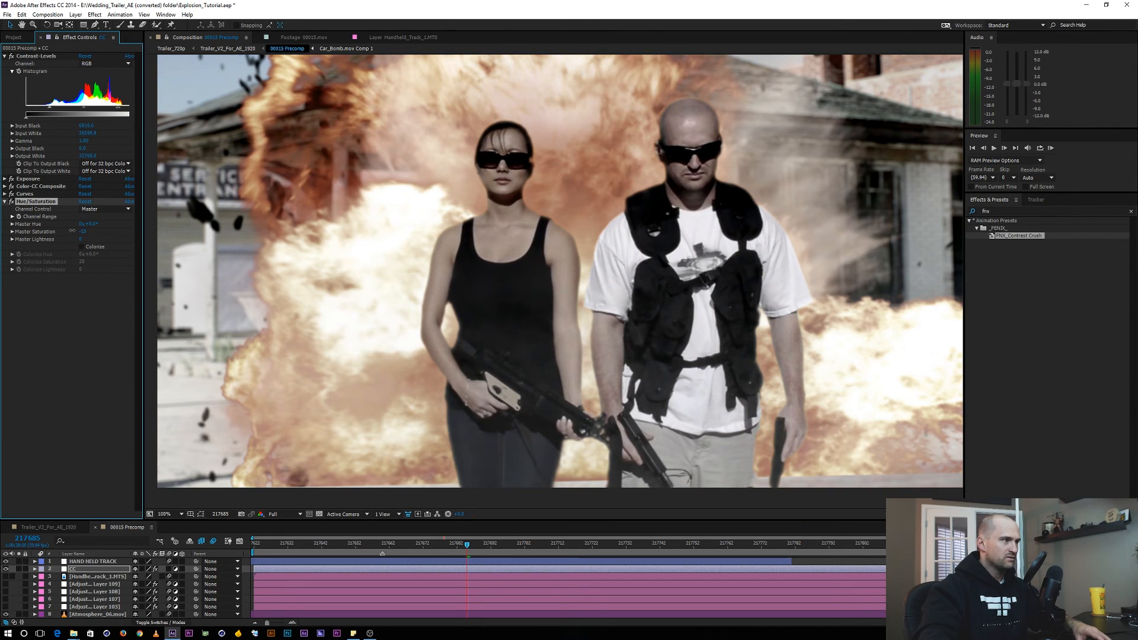
{"action": "left_click", "coordinate": [5, 202]}
Step: Switch the CC layer's Curves graph to the Blue channel, then collapse all of its effects
{"action": "left_click", "coordinate": [5, 193]}
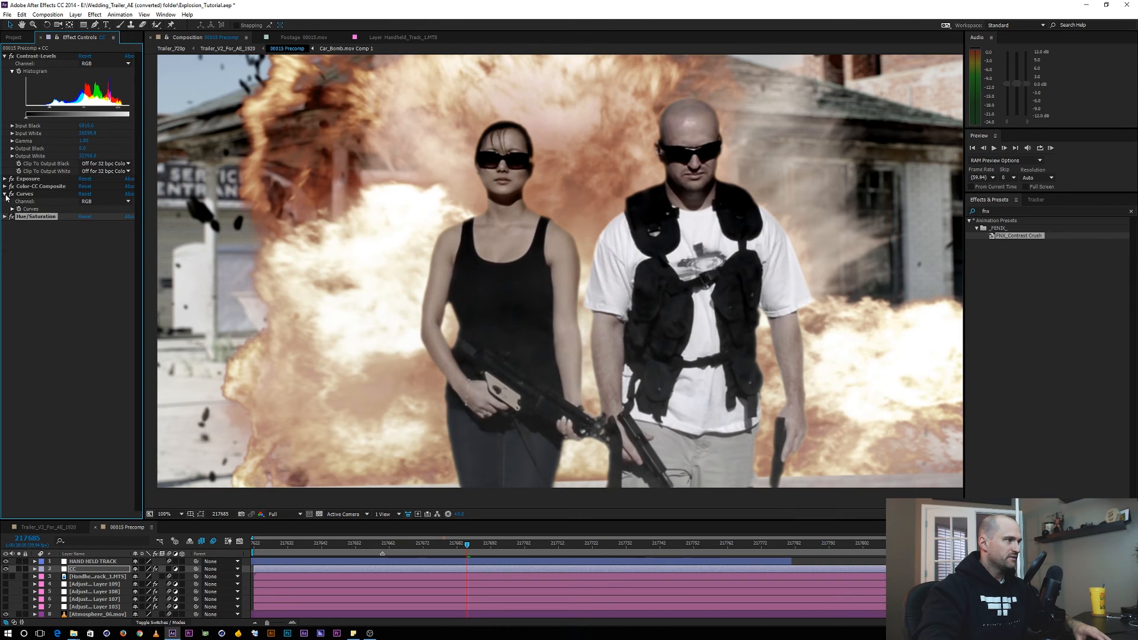
{"action": "left_click", "coordinate": [12, 209]}
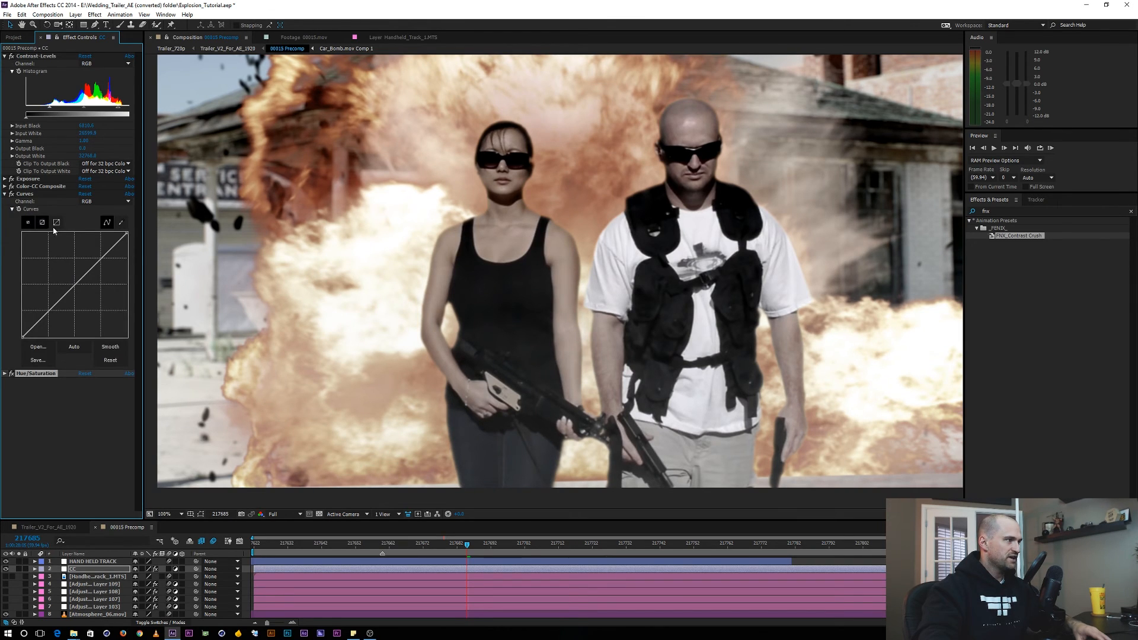
{"action": "left_click", "coordinate": [94, 203]}
{"action": "left_click", "coordinate": [90, 242]}
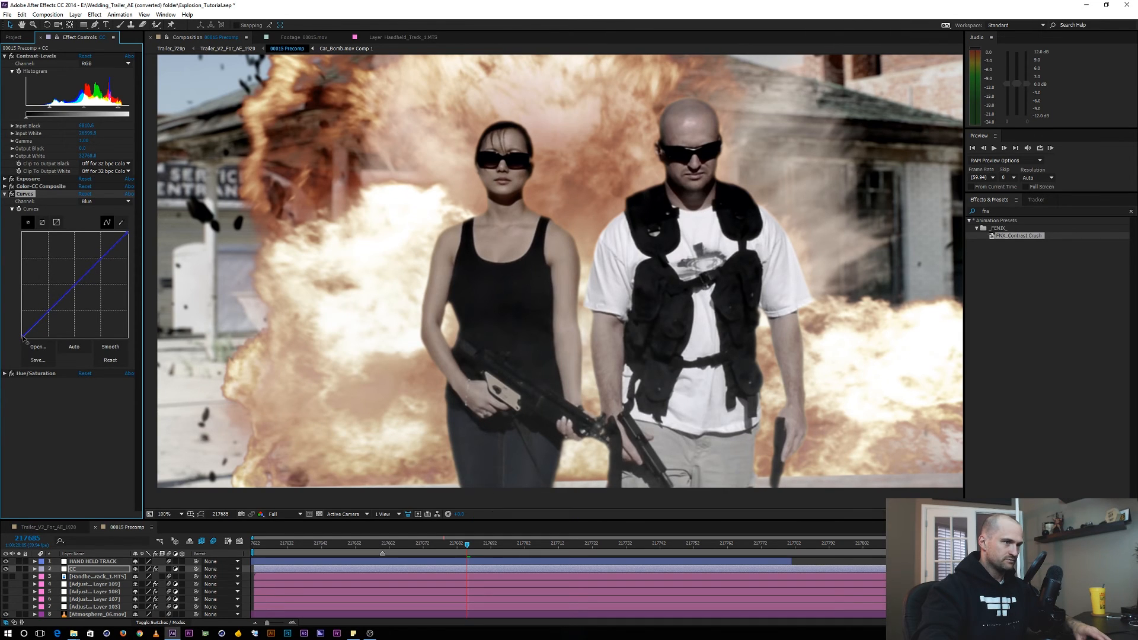
{"action": "key", "text": "ctrl+grave"}
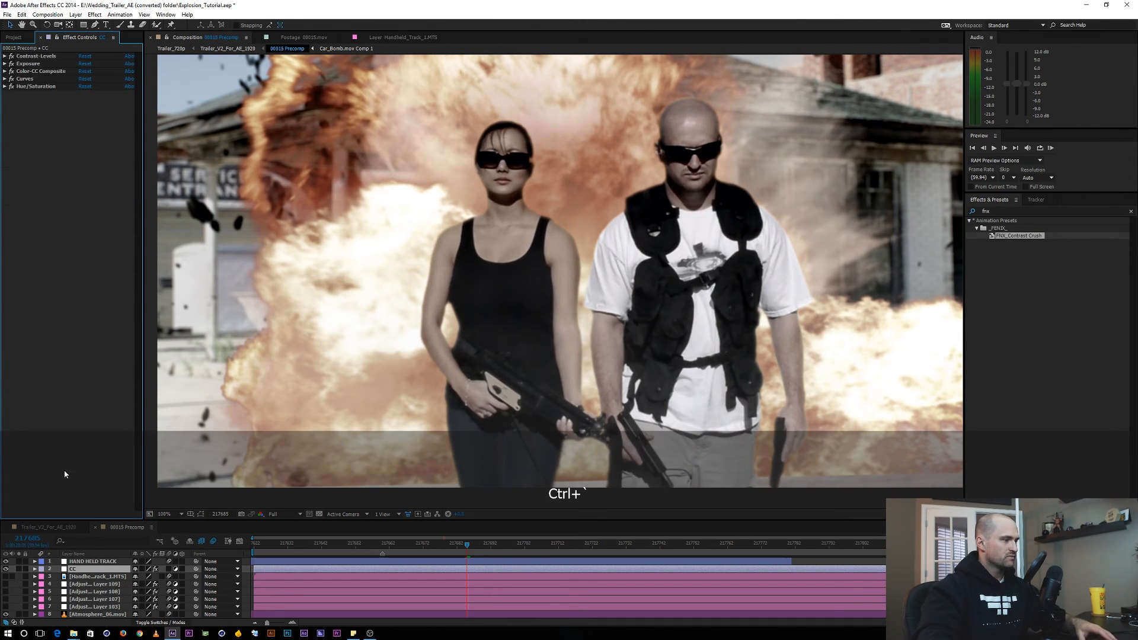
Step: Compare the shot with the CC adjustment layer hidden and shown
{"action": "left_click", "coordinate": [6, 569]}
{"action": "left_click", "coordinate": [6, 569]}
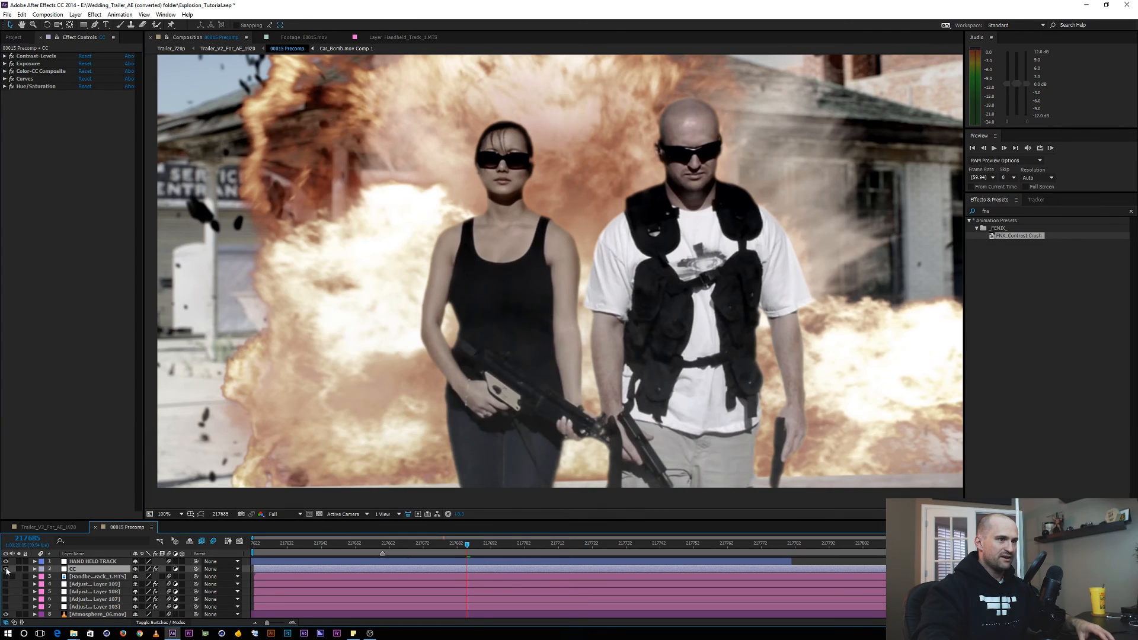
{"action": "left_click", "coordinate": [6, 569]}
{"action": "left_click", "coordinate": [5, 569]}
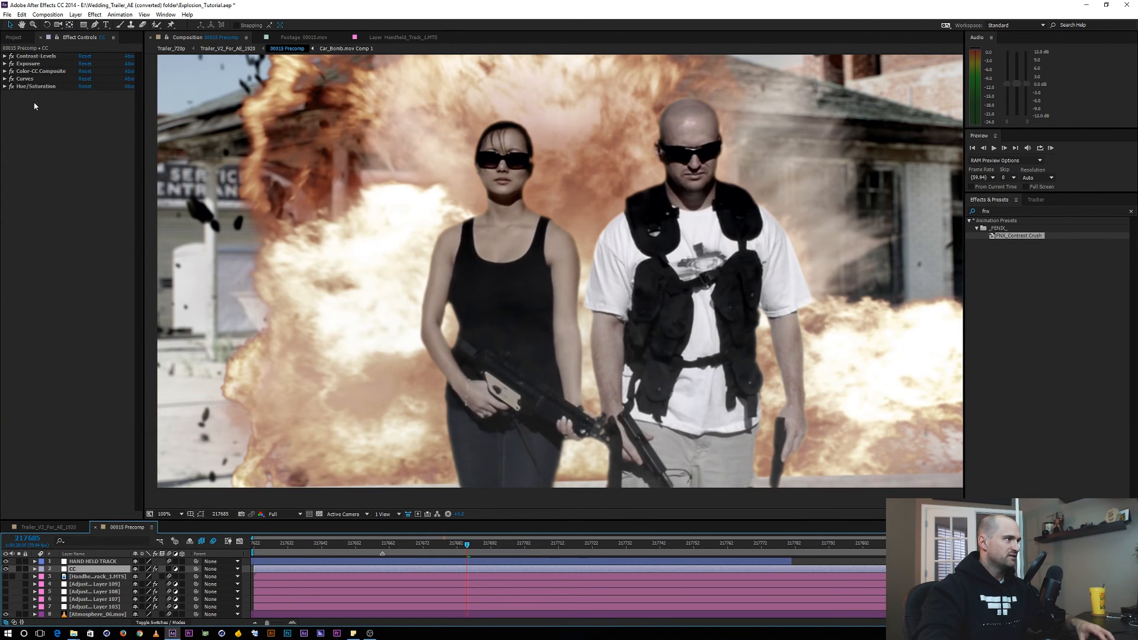
Step: Push the Contrast-Levels input black and input white further inward on the CC layer, then compare the effect off and on
{"action": "left_click", "coordinate": [4, 56]}
{"action": "left_click", "coordinate": [12, 71]}
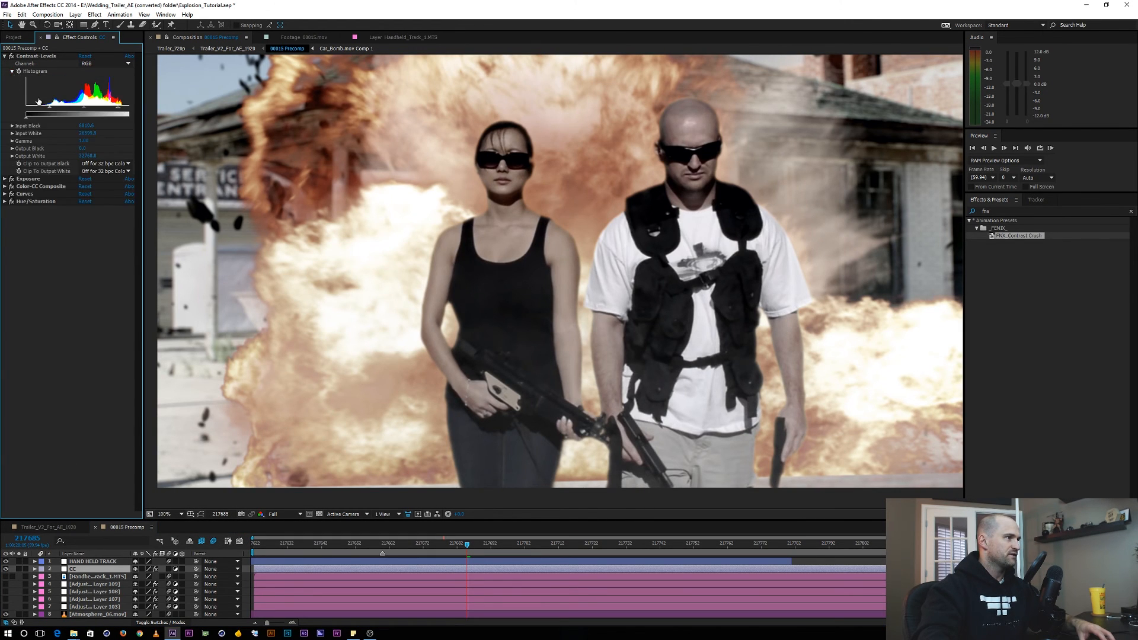
{"action": "left_click_drag", "start_coordinate": [51, 110], "coordinate": [116, 110]}
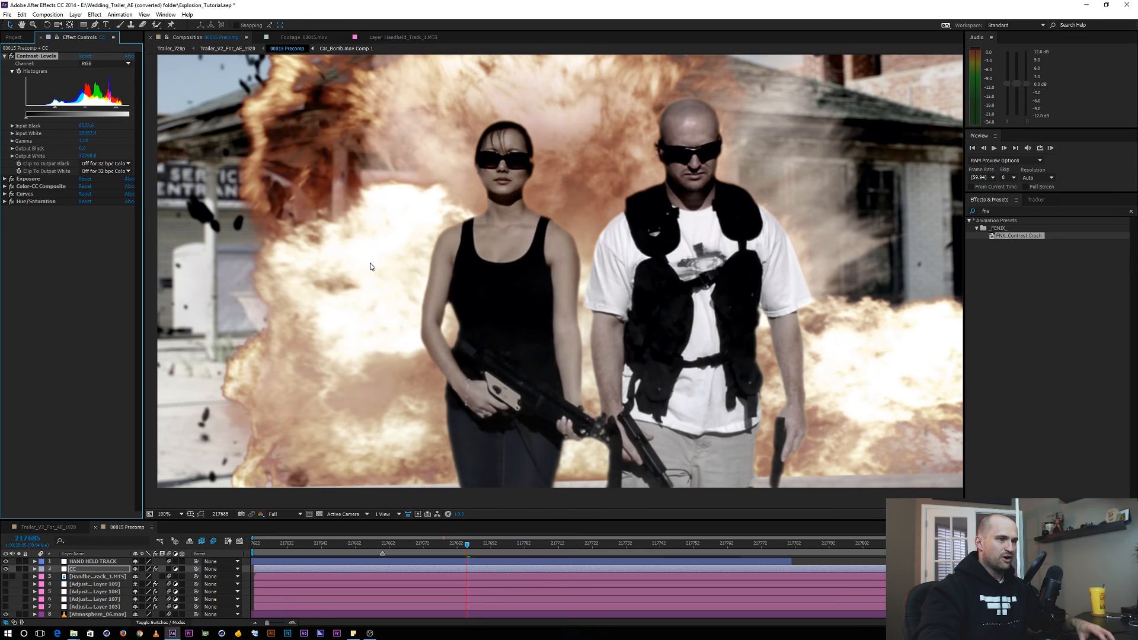
{"action": "left_click", "coordinate": [12, 55]}
{"action": "left_click", "coordinate": [12, 55]}
{"action": "left_click", "coordinate": [11, 56]}
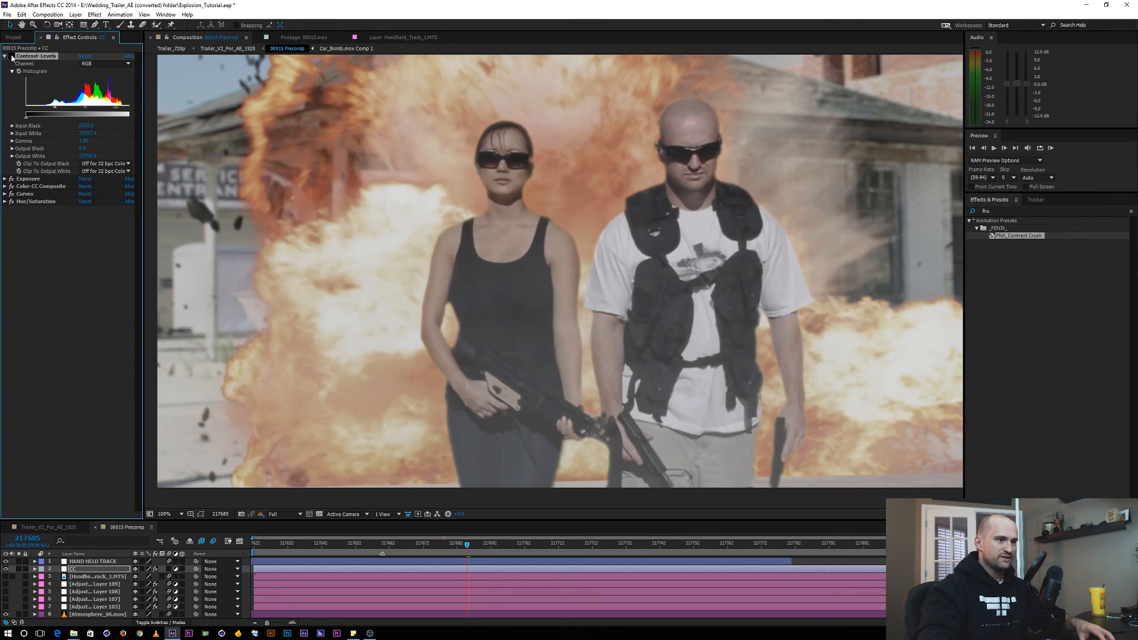
{"action": "left_click", "coordinate": [4, 57]}
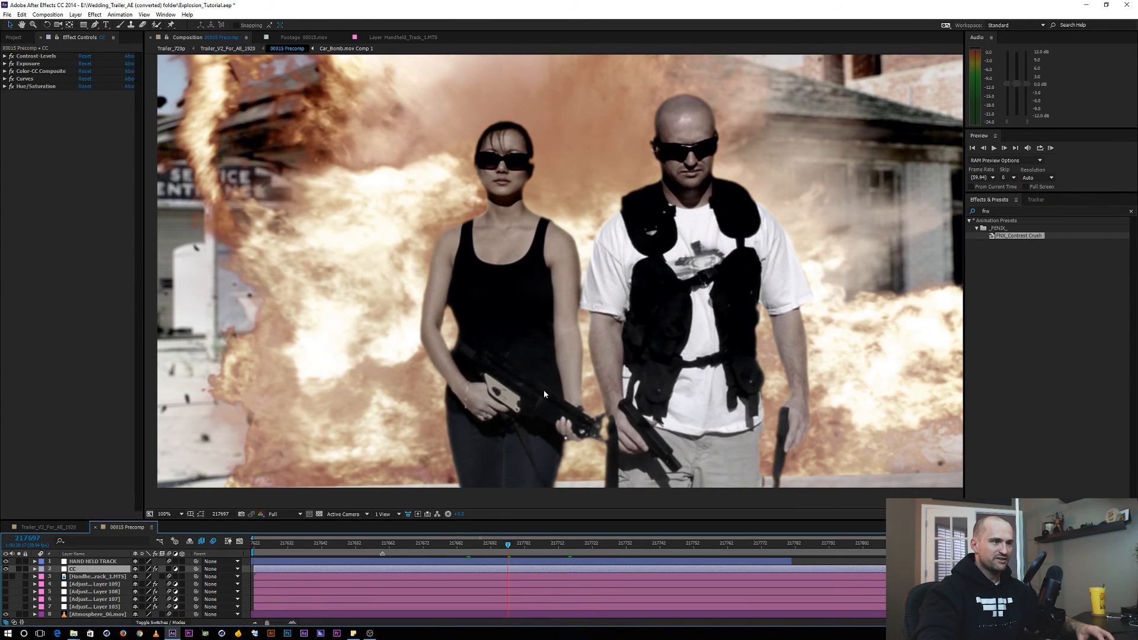
Step: Open the 2.35_Aspect_Bars.png footage and examine it over the transparency grid
{"action": "scroll", "coordinate": [522, 278], "scroll_direction": "down", "scroll_amount": 2}
{"action": "left_click", "coordinate": [13, 38]}
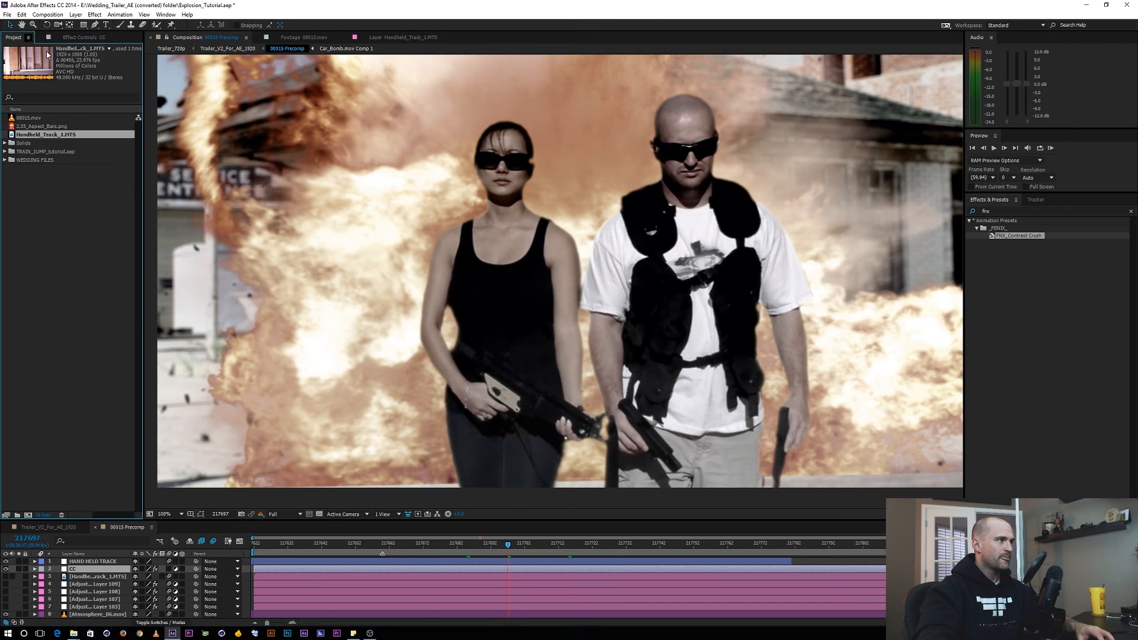
{"action": "double_click", "coordinate": [50, 128]}
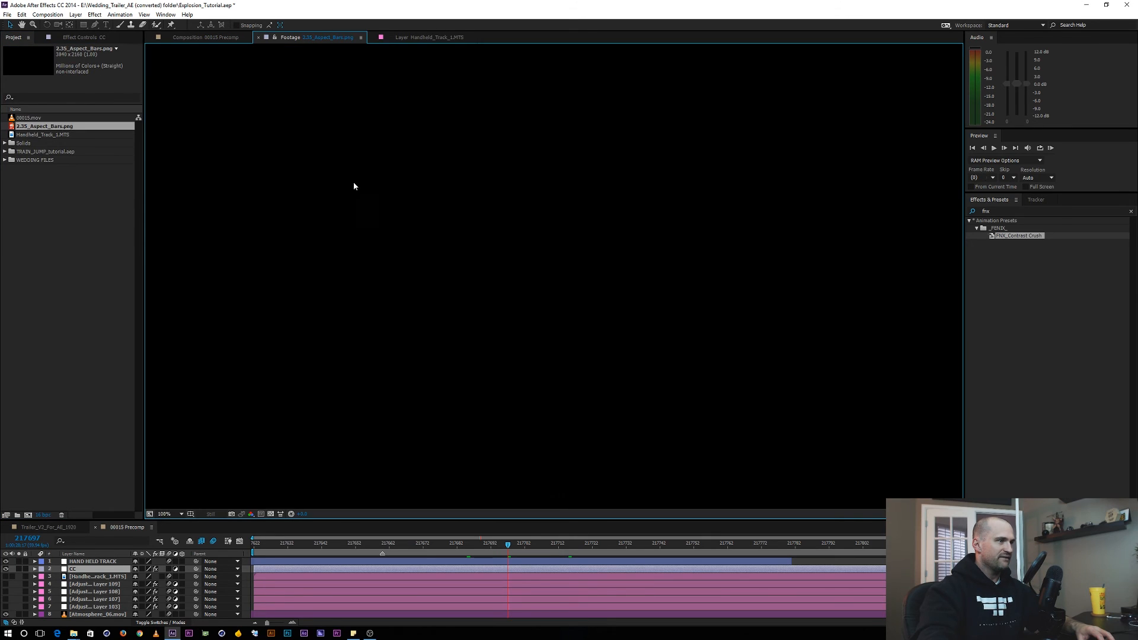
{"action": "left_click", "coordinate": [271, 514]}
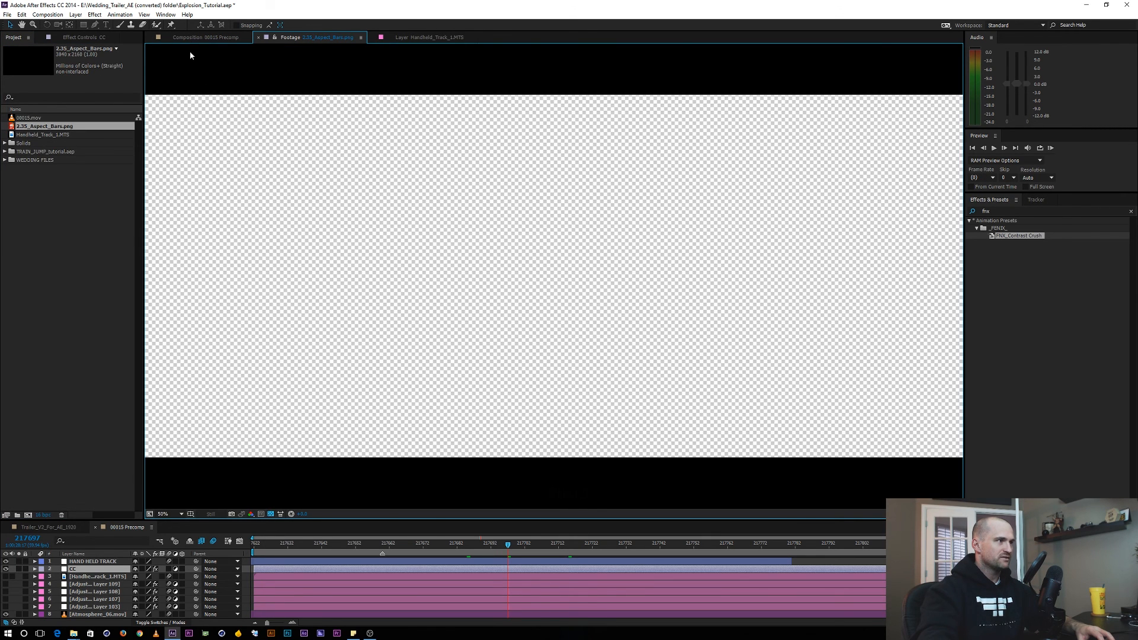
Step: Add 2.35_Aspect_Bars.png as the topmost layer of 00015 Precomp and fit it to the composition size
{"action": "left_click", "coordinate": [201, 37]}
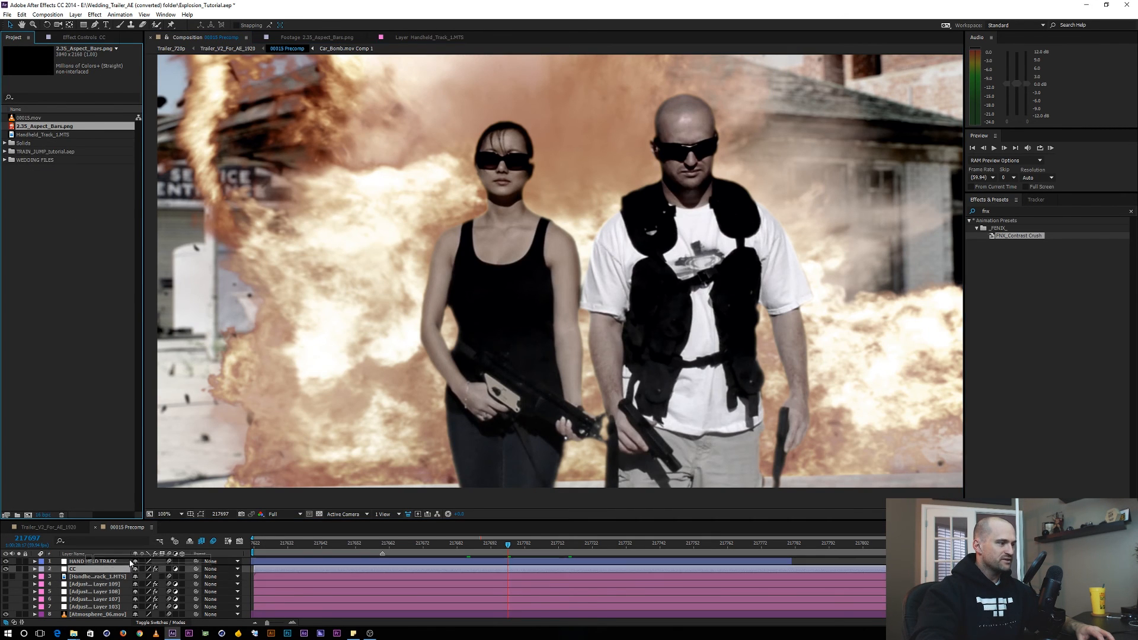
{"action": "left_click_drag", "start_coordinate": [132, 567], "coordinate": [118, 567]}
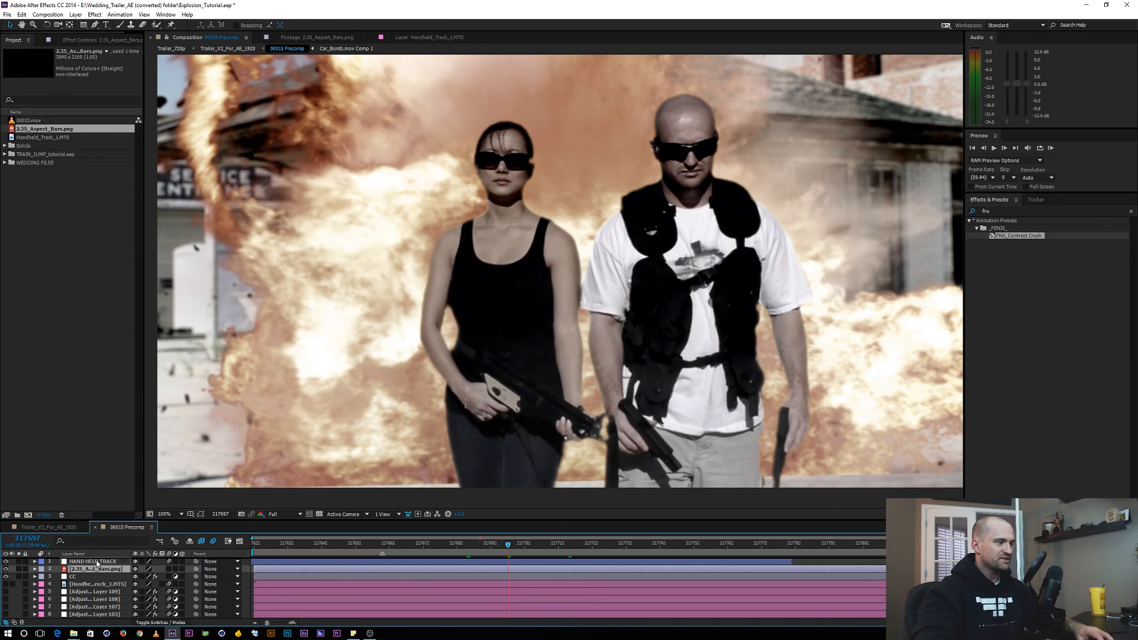
{"action": "key", "text": "ctrl"}
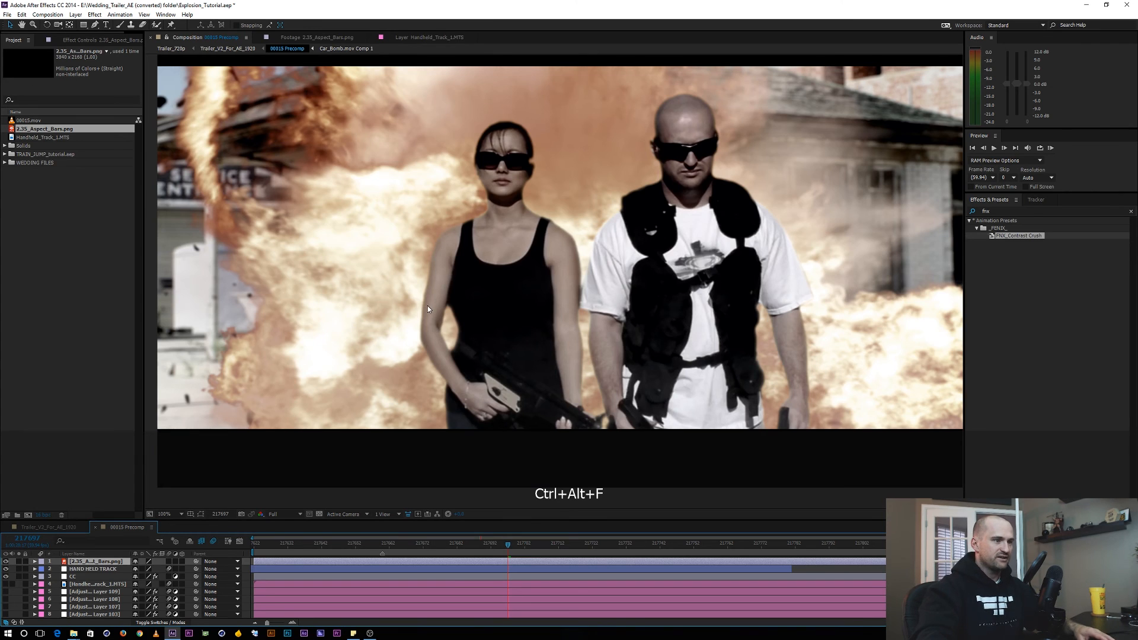
Step: Enlarge the composition view, show the layer controls, and RAM preview the letterboxed shot
{"action": "key", "text": "grave"}
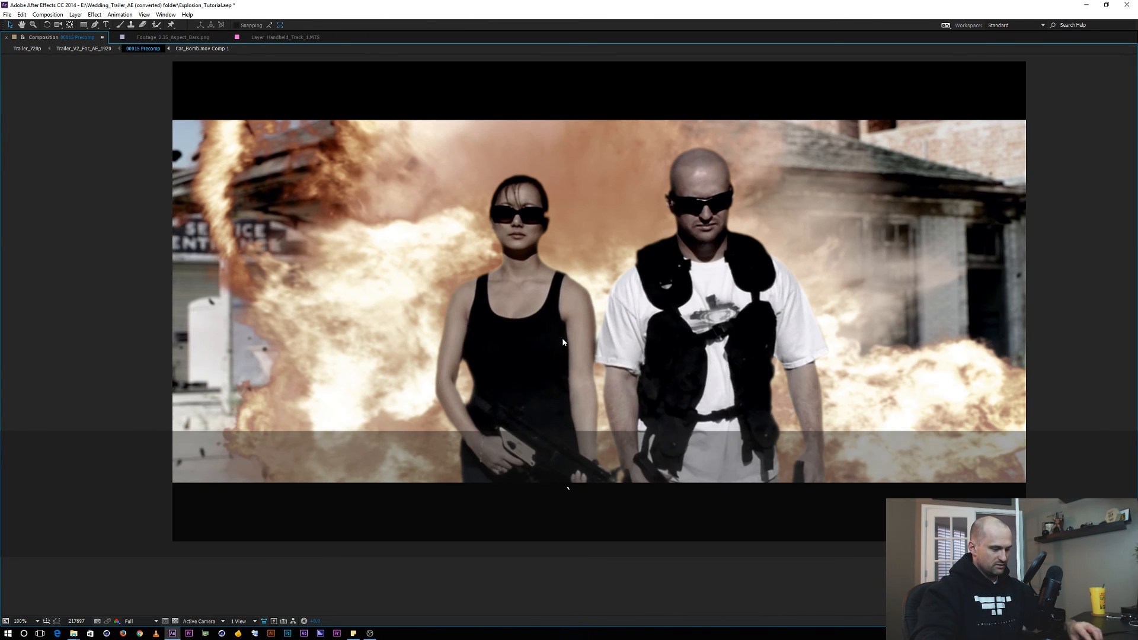
{"action": "key", "text": "ctrl+shift+h"}
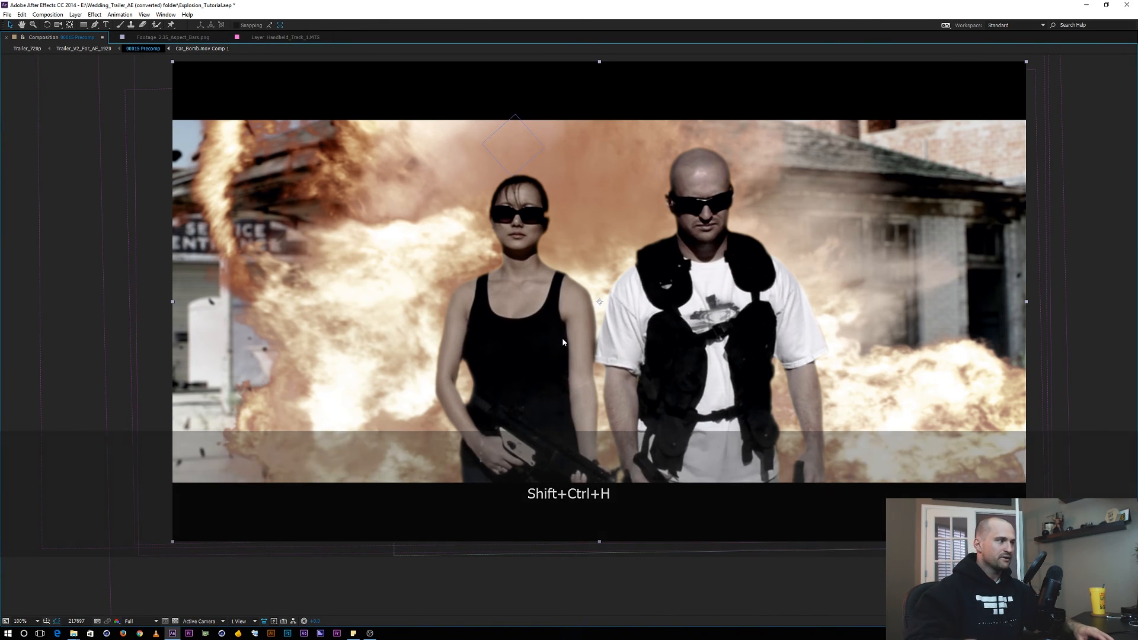
{"action": "key", "text": "KP_0"}
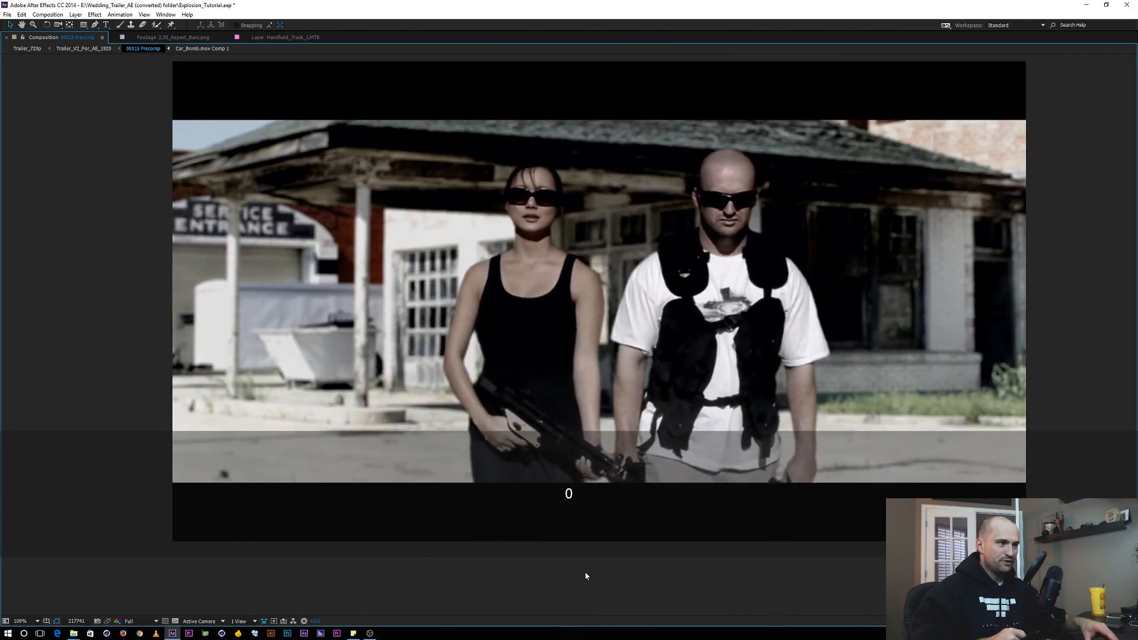
Step: Set the work area start at frame 217652 and RAM preview the explosion in the enlarged view
{"action": "key", "text": "grave"}
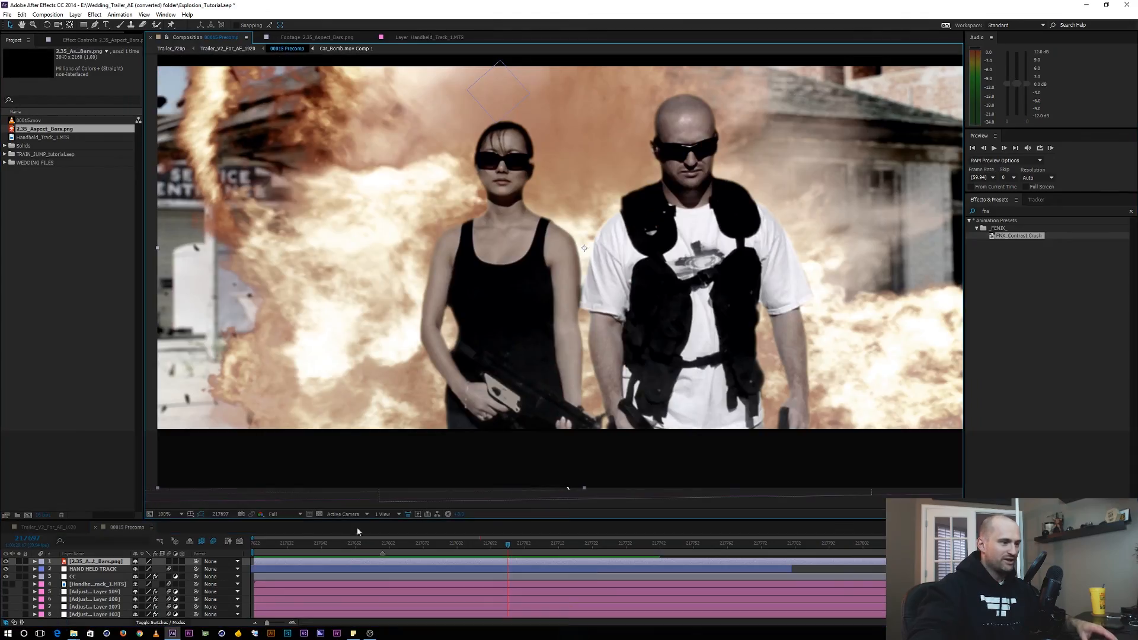
{"action": "left_click_drag", "start_coordinate": [292, 547], "coordinate": [357, 540]}
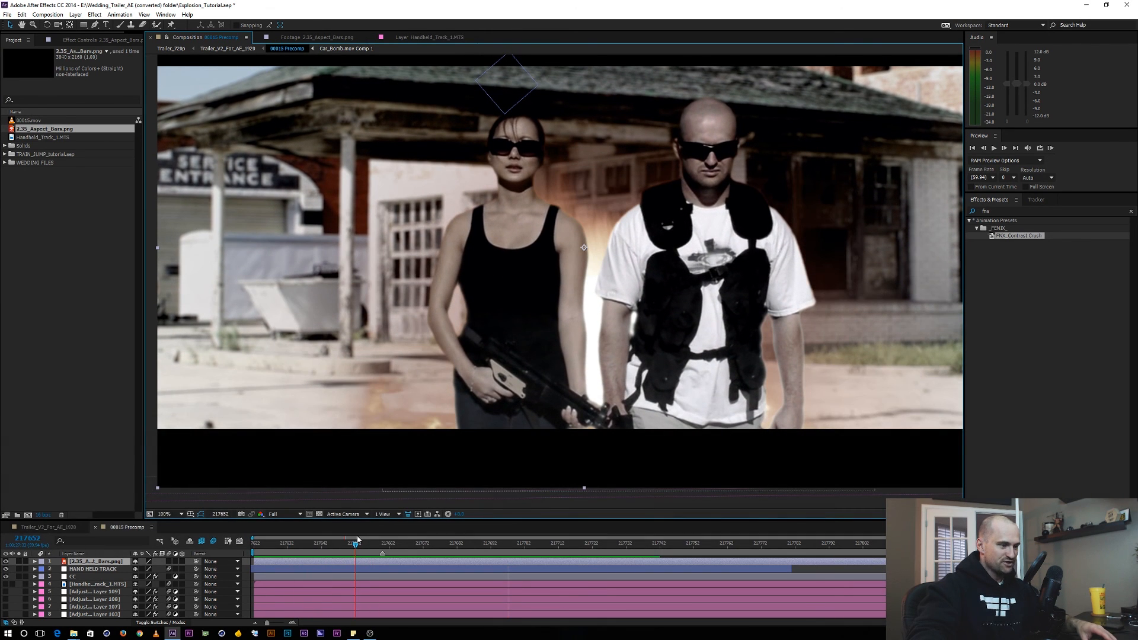
{"action": "key", "text": "b"}
{"action": "key", "text": "grave"}
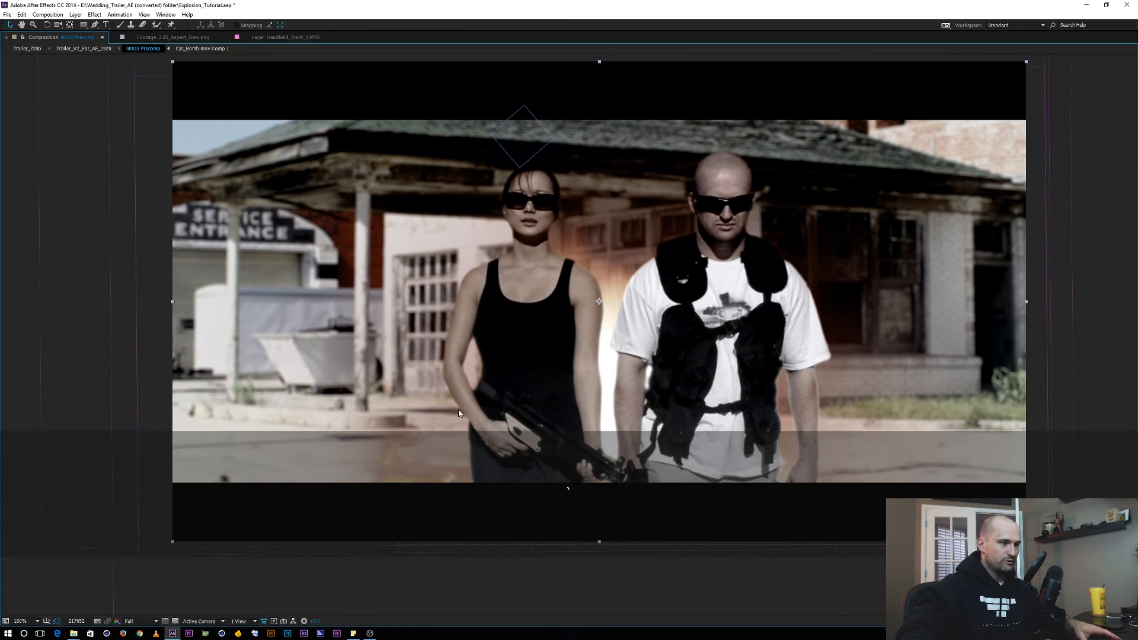
{"action": "key", "text": "KP_0"}
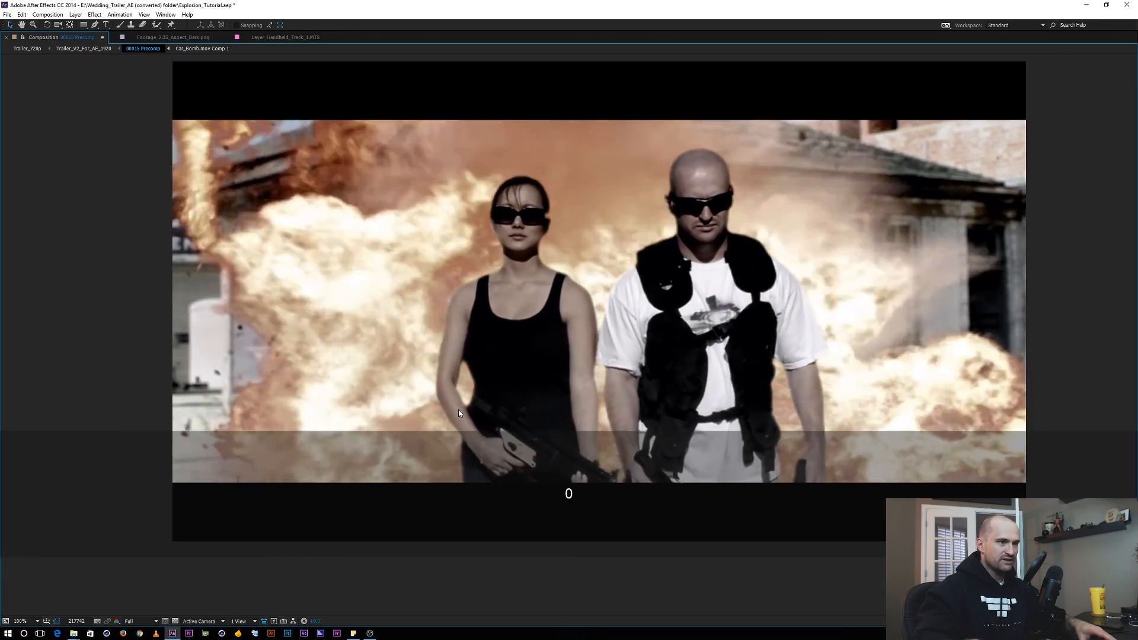